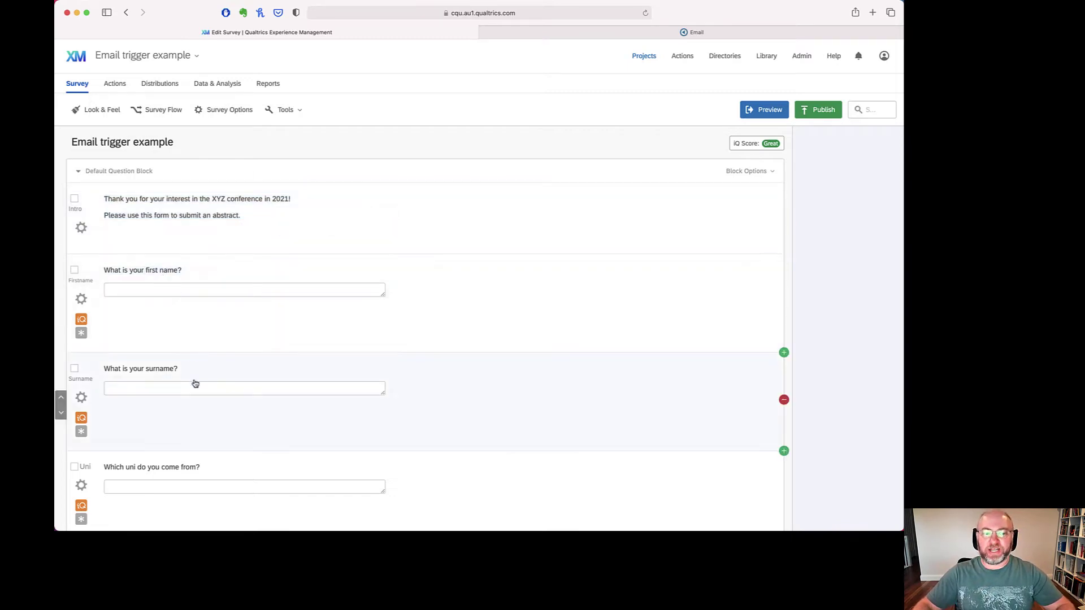
# - Scroll through the survey and select the abstract question to view its settings
pyautogui.scroll(-4, 194, 382)
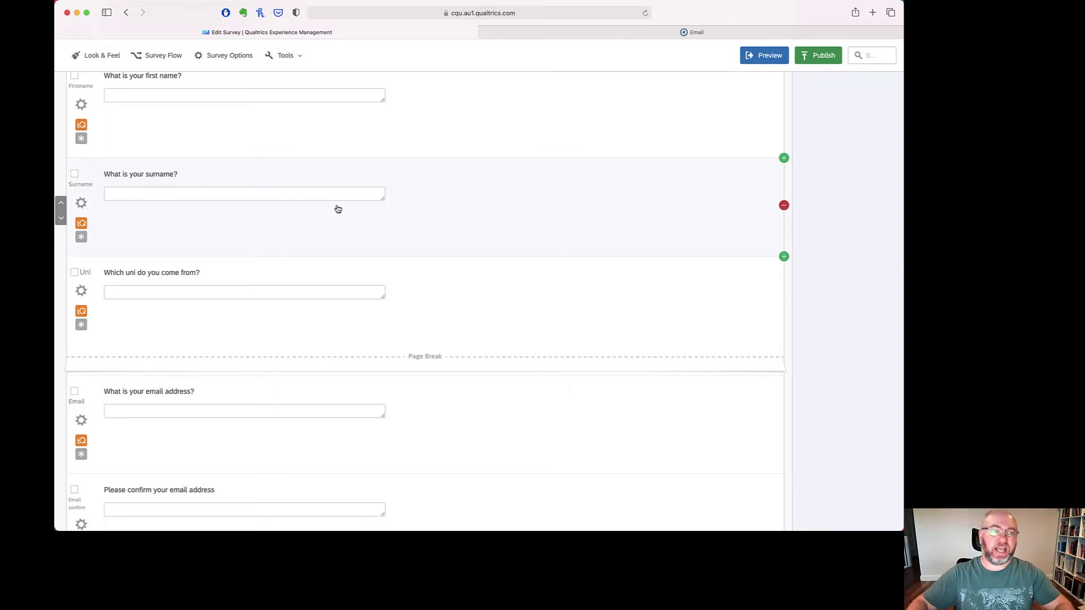
pyautogui.scroll(-5, 331, 240)
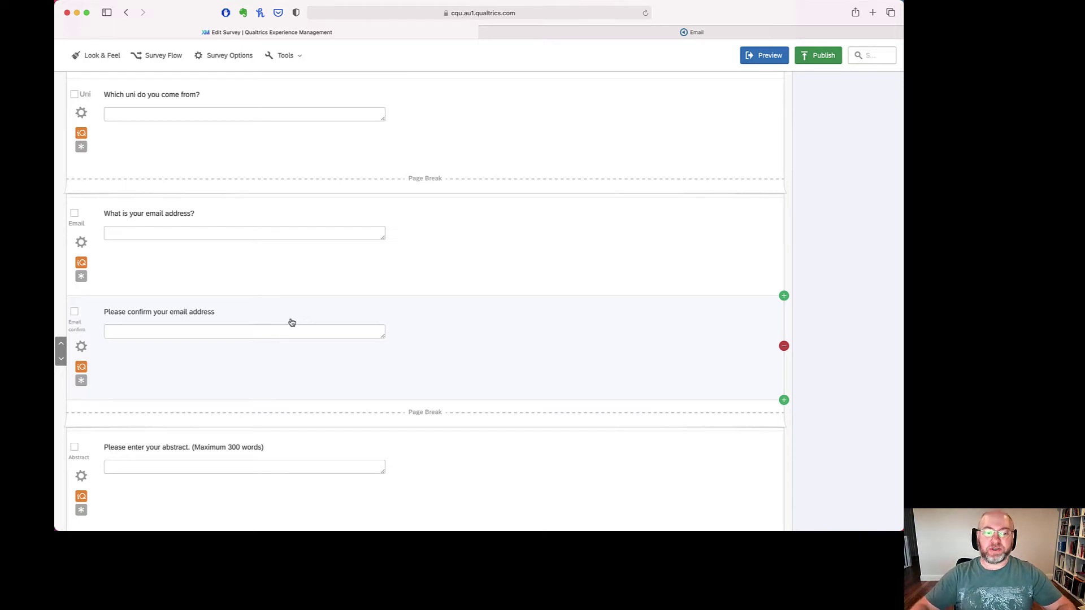
pyautogui.scroll(-5, 292, 322)
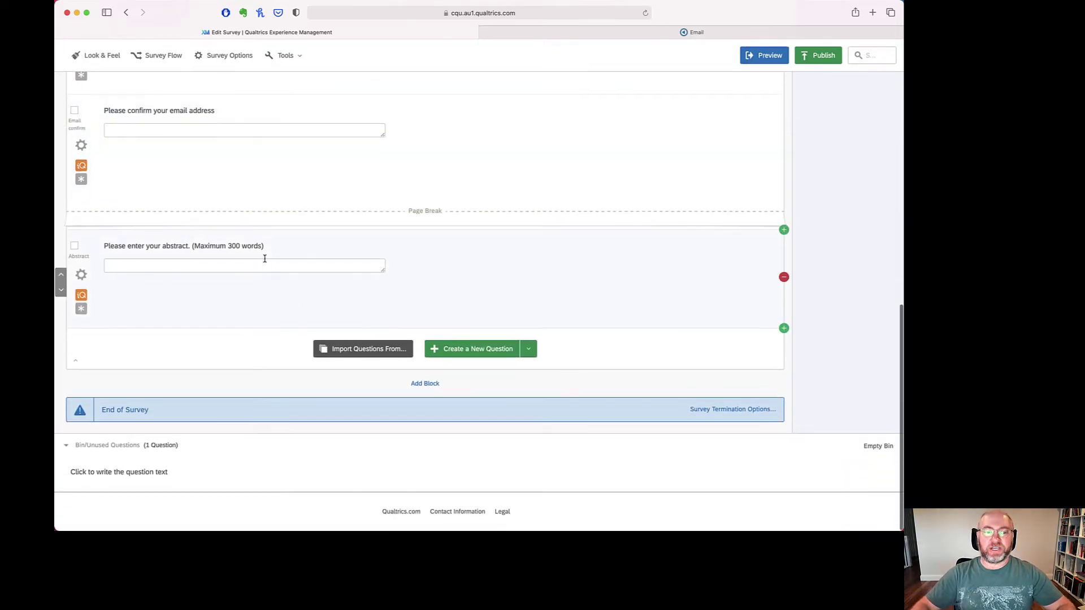
pyautogui.click(266, 261)
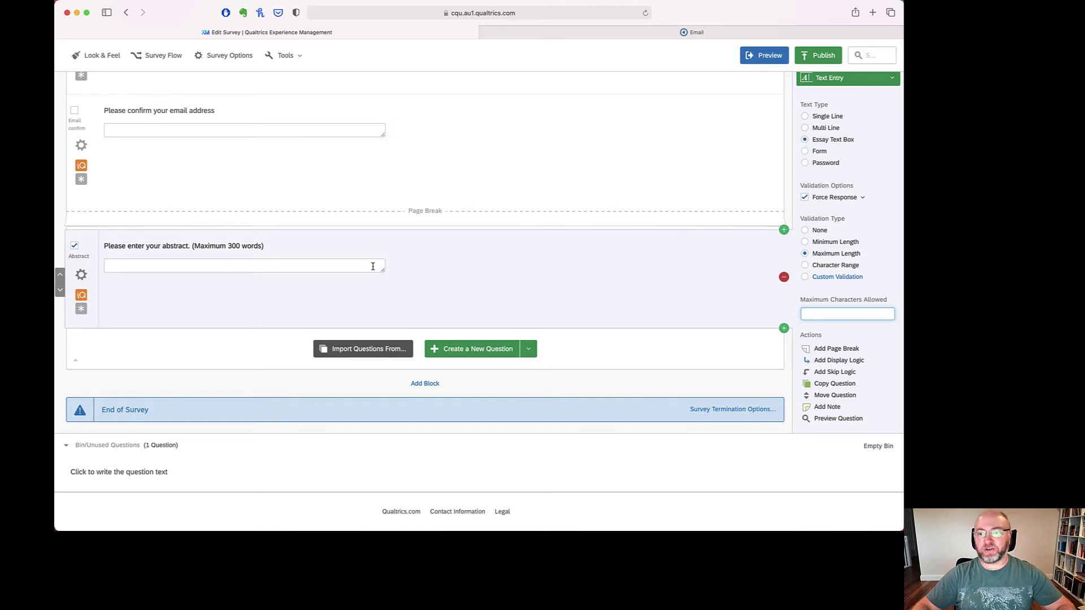
pyautogui.scroll(15, 373, 266)
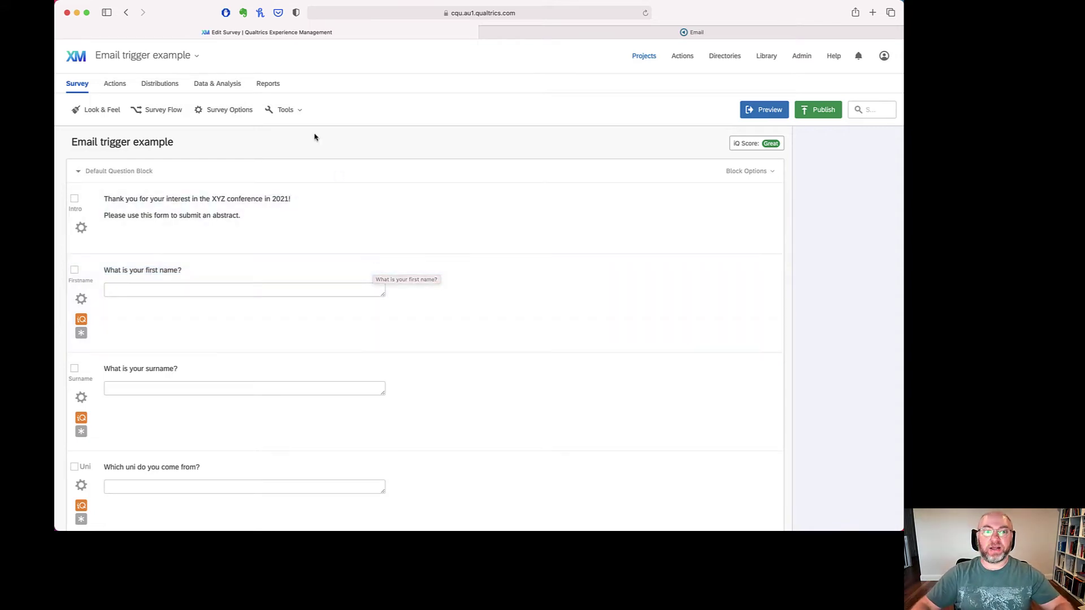
# - Open Email Triggers from the Tools > Triggers menu
pyautogui.click(301, 115)
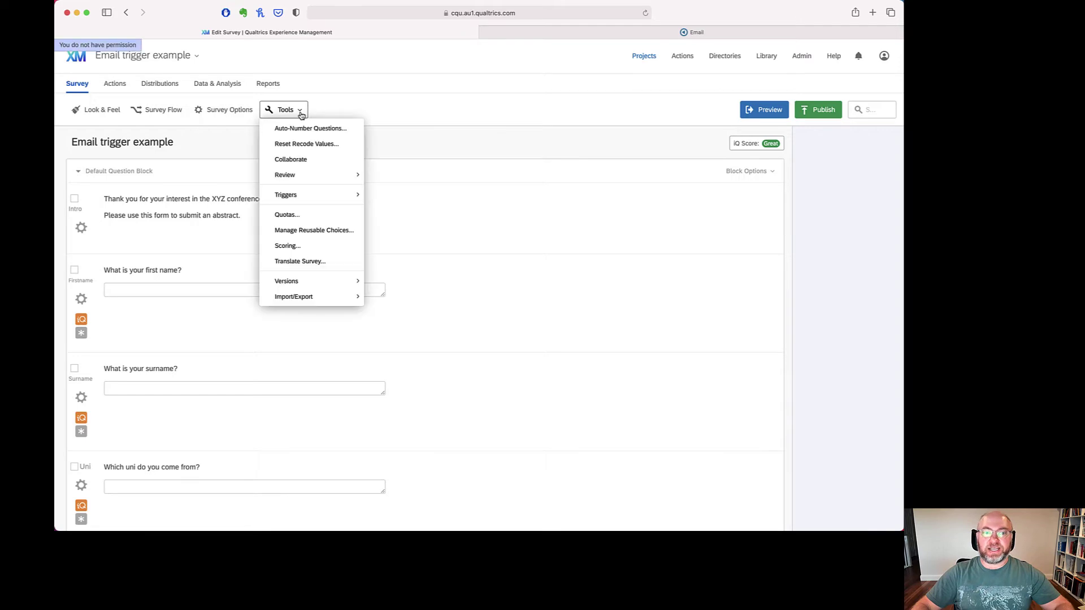
pyautogui.moveTo(323, 195)
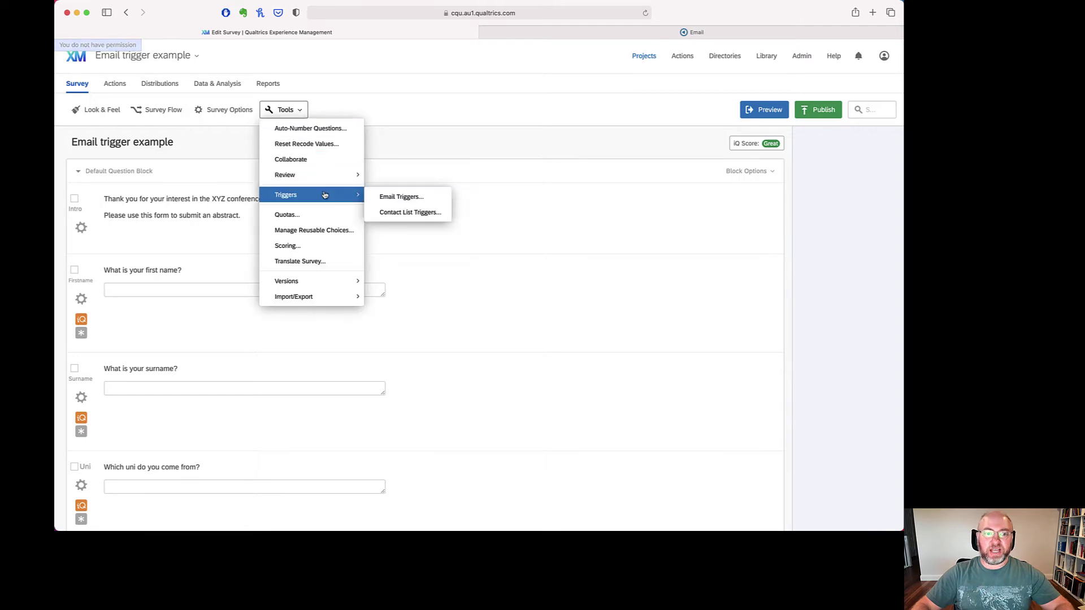
pyautogui.click(402, 197)
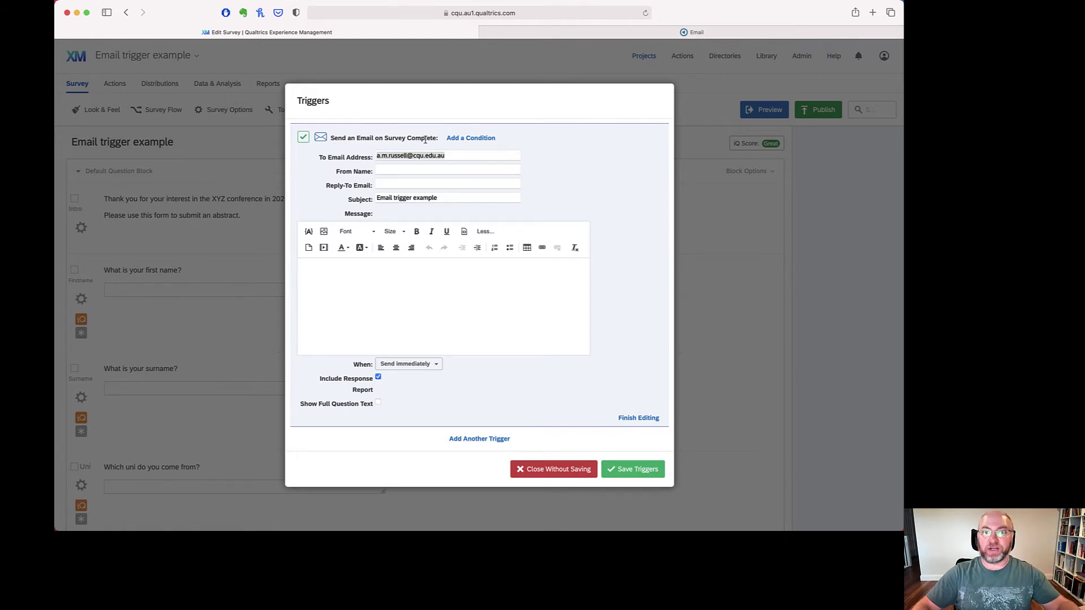
# - Check the recipient and sender fields, then change the subject to 'Someone has signed up for your conference!'
pyautogui.click(386, 155)
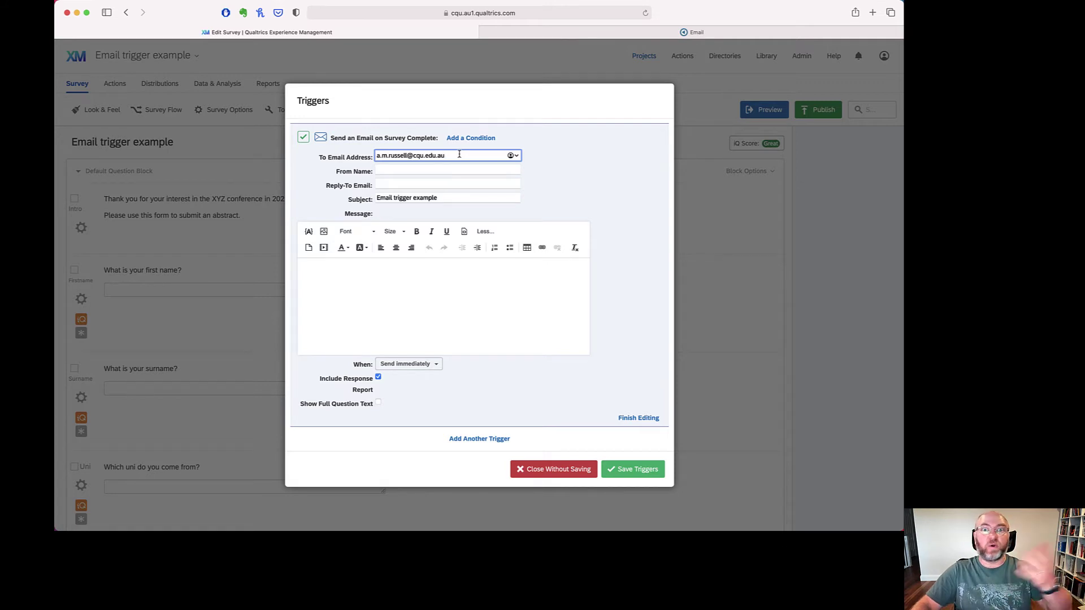
pyautogui.click(385, 170)
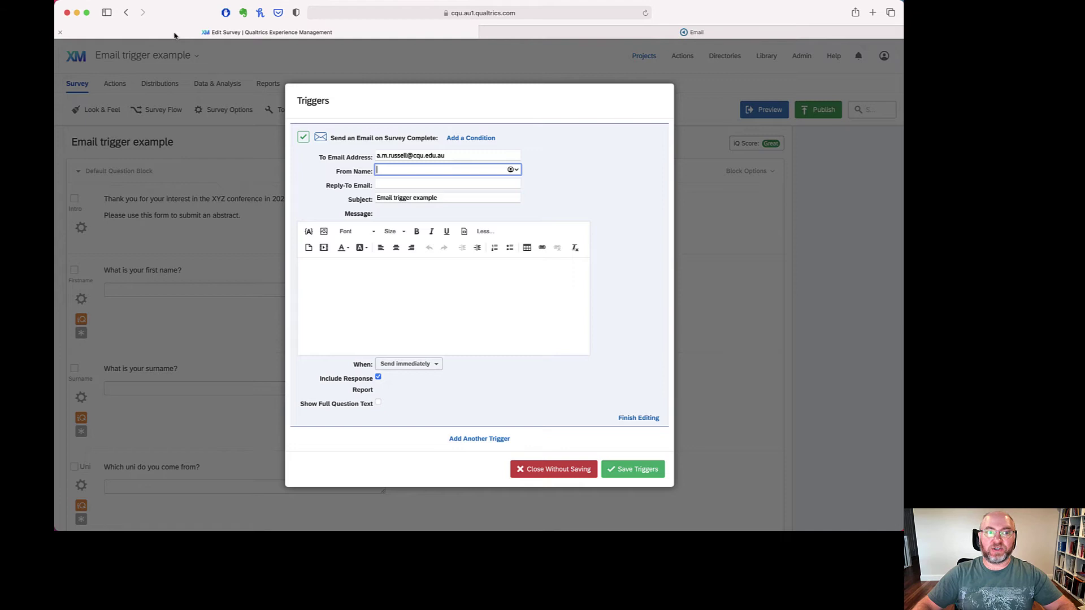
pyautogui.tripleClick(457, 197)
pyautogui.write('Some')
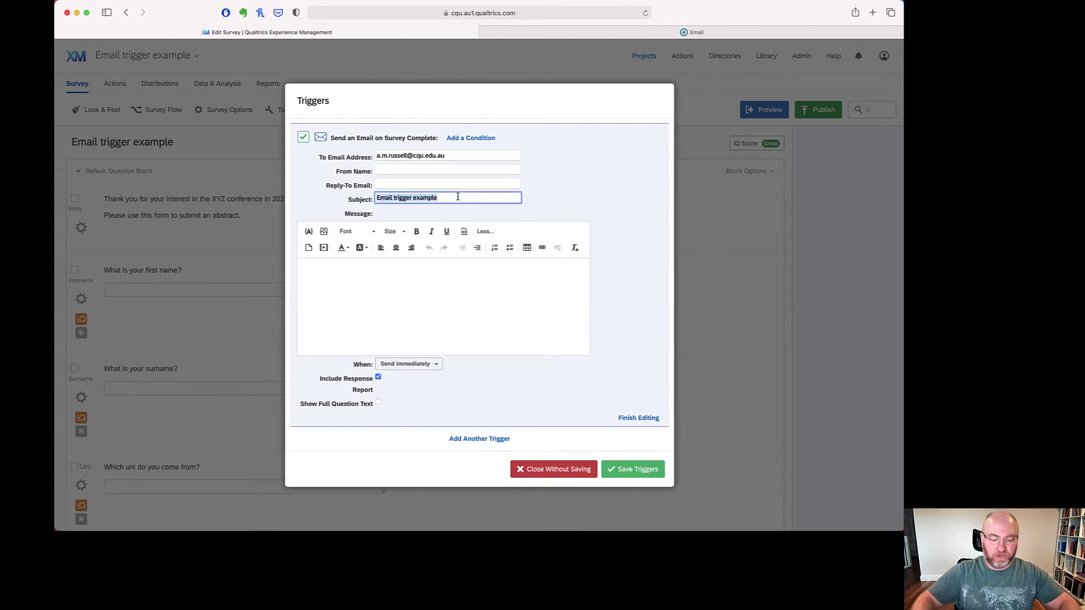
pyautogui.write('one has signed up ')
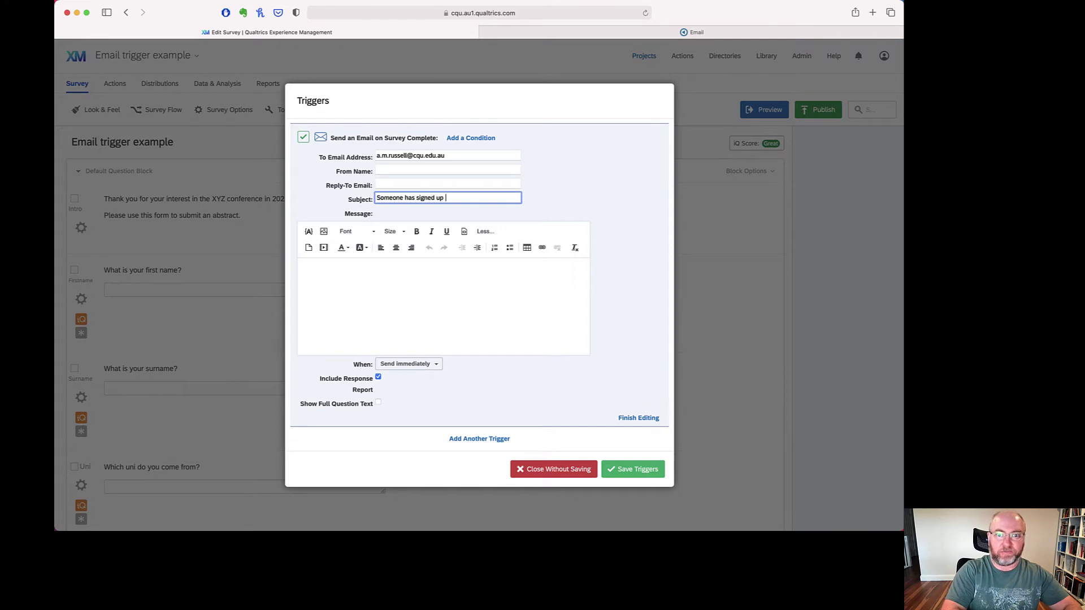
pyautogui.write('for your conference!')
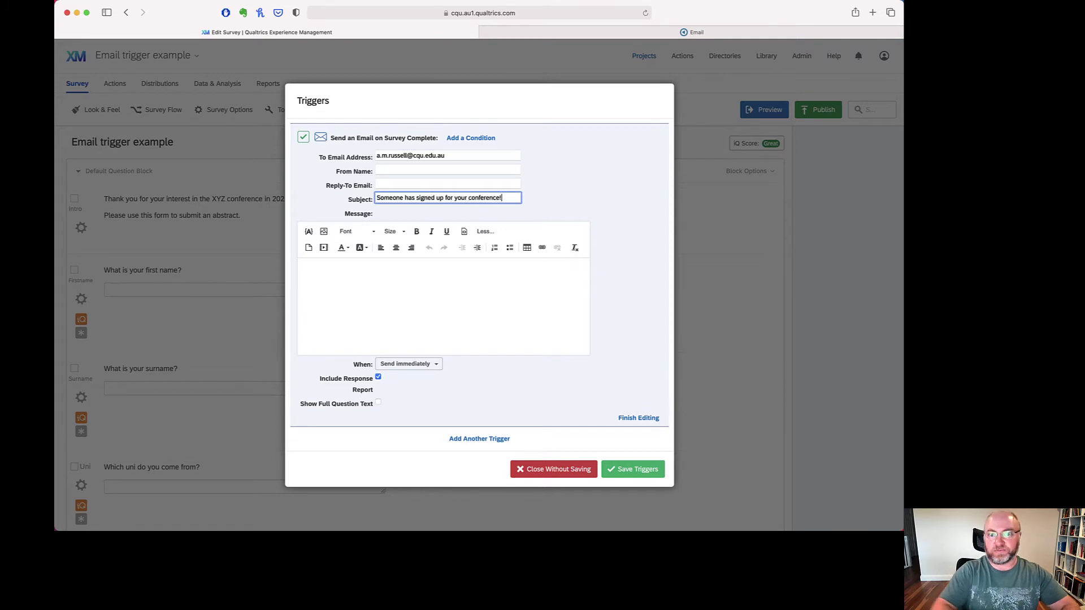
# - Type the new-presenter announcement with Name, Surname, Uni:, Email address and Abstract: label lines
pyautogui.click(321, 264)
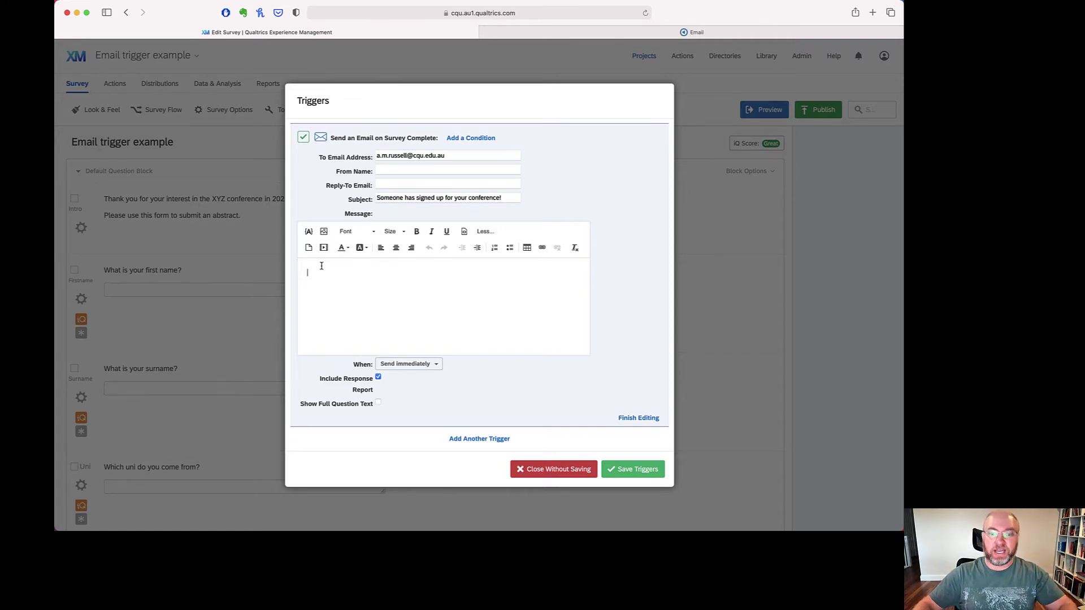
pyautogui.write('Good new')
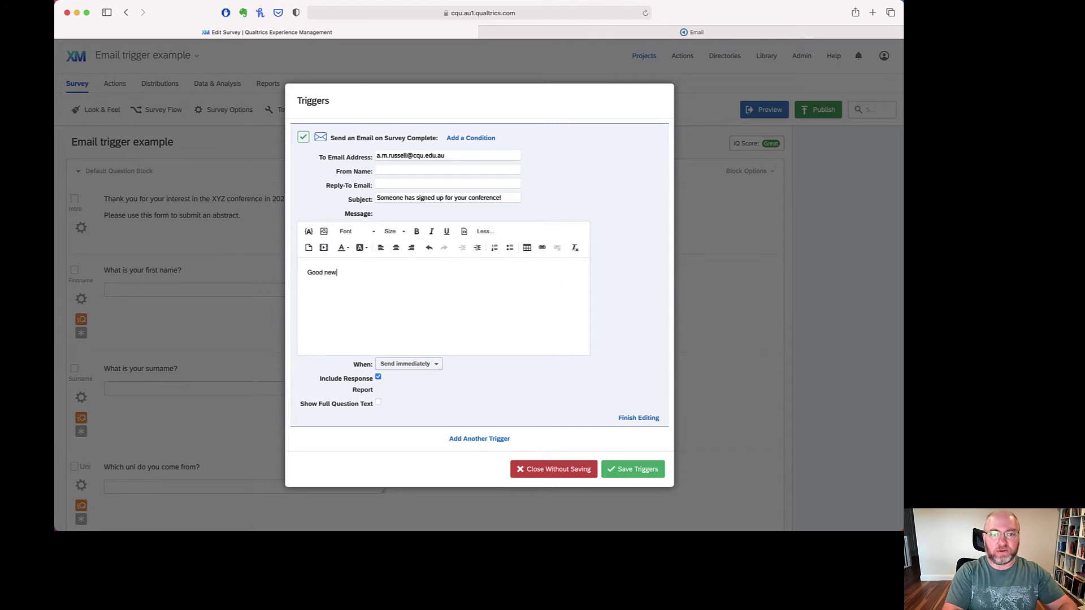
pyautogui.write('s! Someone has signed up')
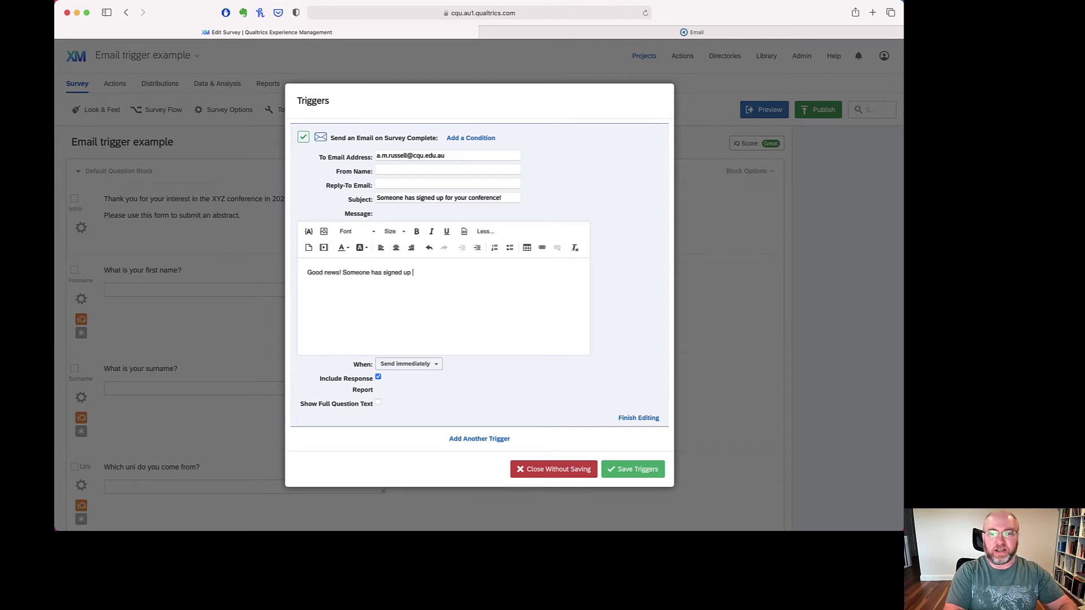
pyautogui.write(' to present at ')
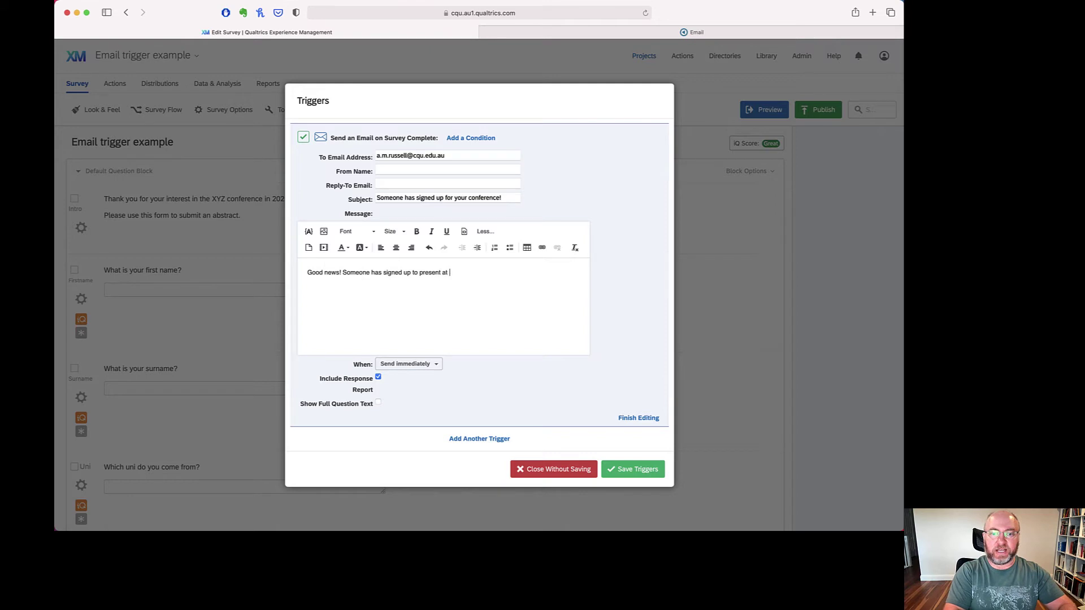
pyautogui.write('your conference.')
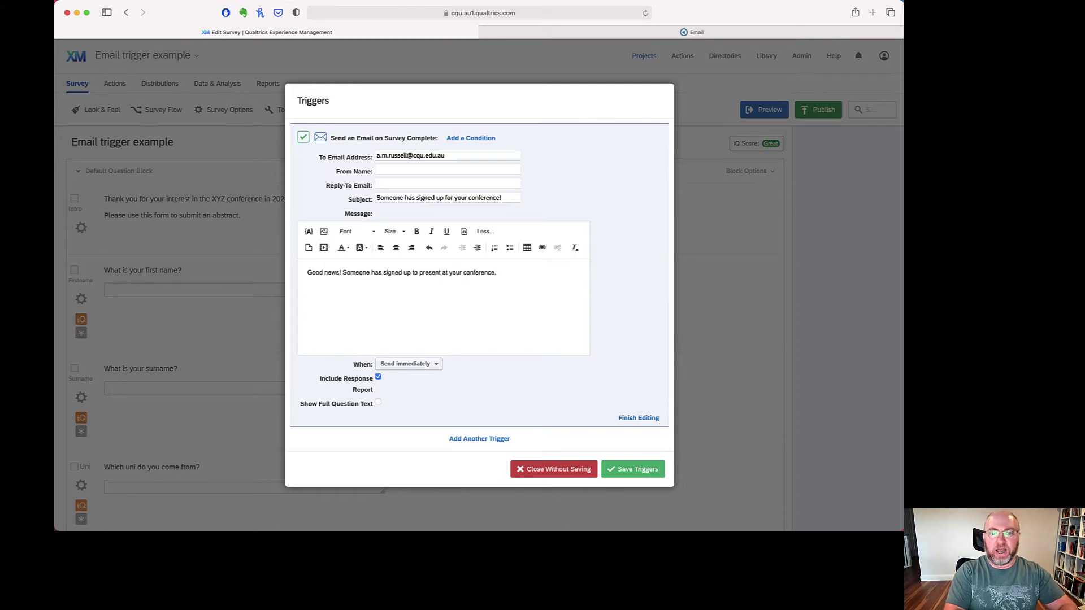
pyautogui.write(' Here are their details.')
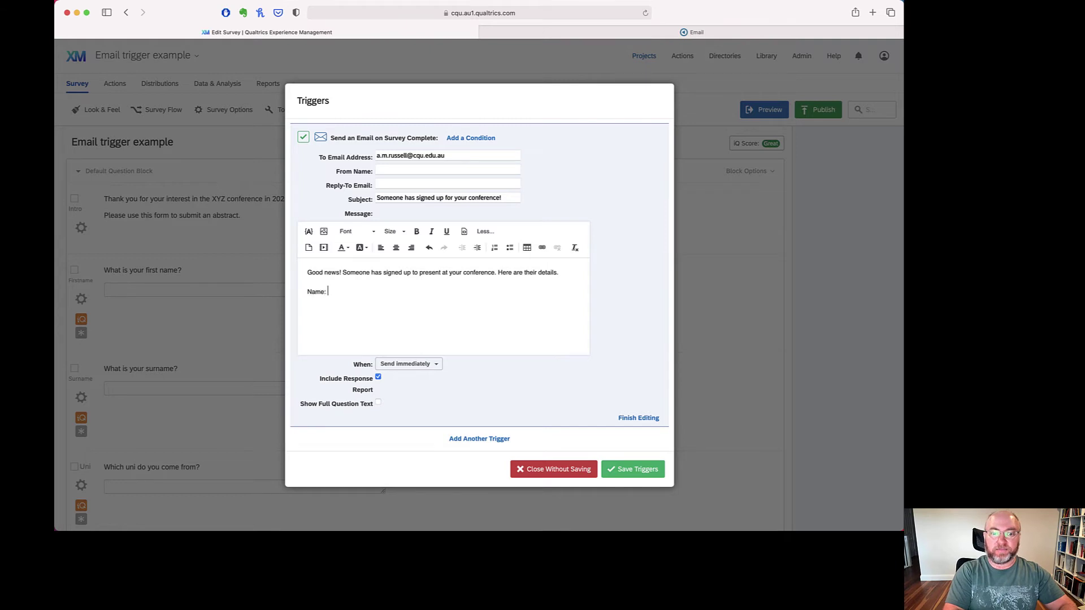
pyautogui.write('Sum')
pyautogui.write('name:')
pyautogui.press('Return')
pyautogui.write('Email add')
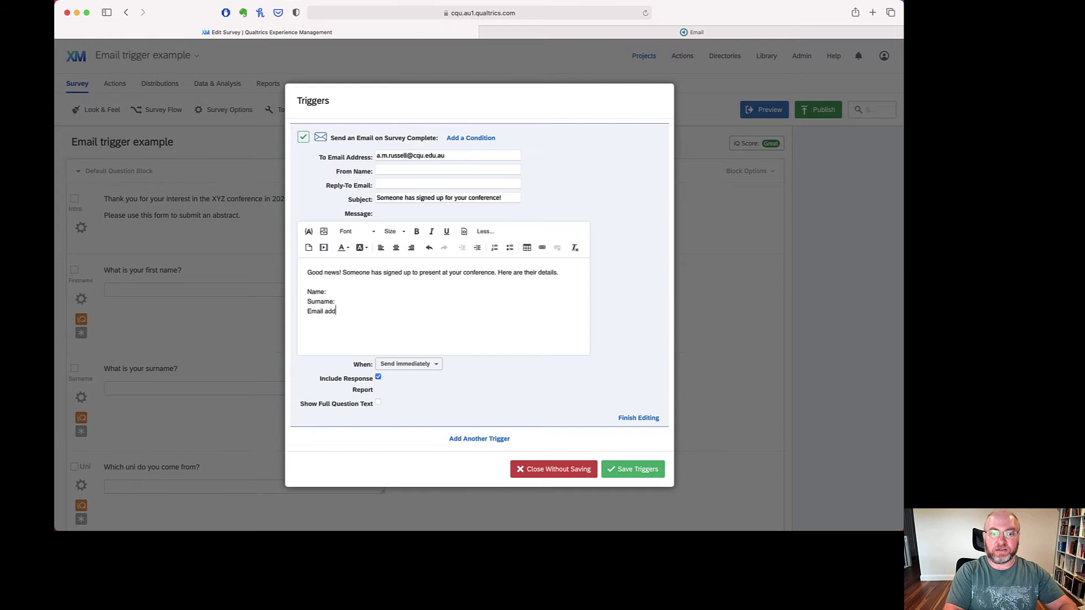
pyautogui.write('ress:')
pyautogui.click(335, 302)
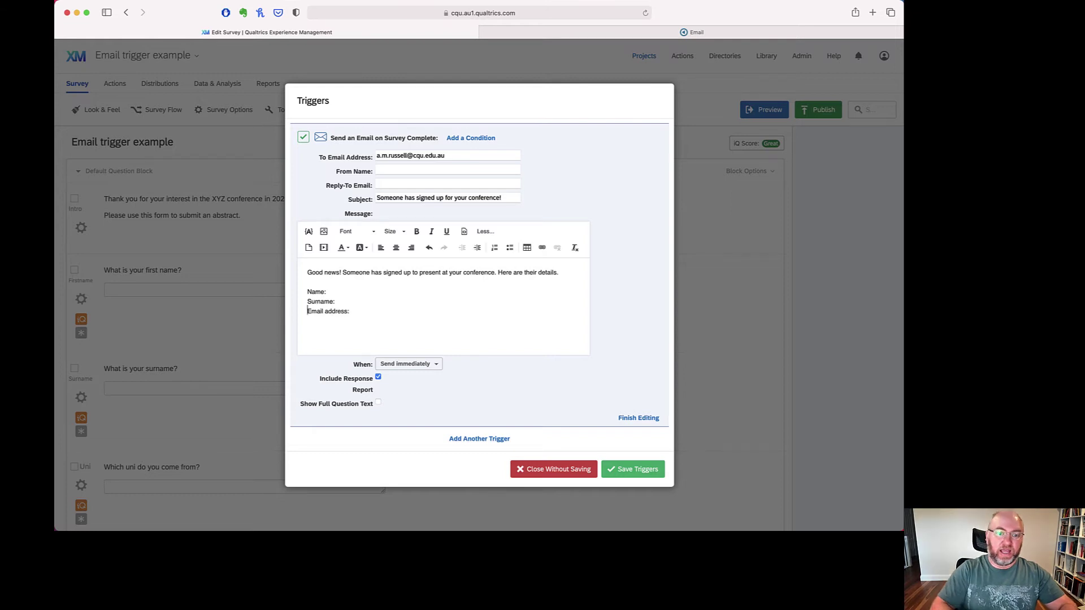
pyautogui.press('Return')
pyautogui.write('Uni:')
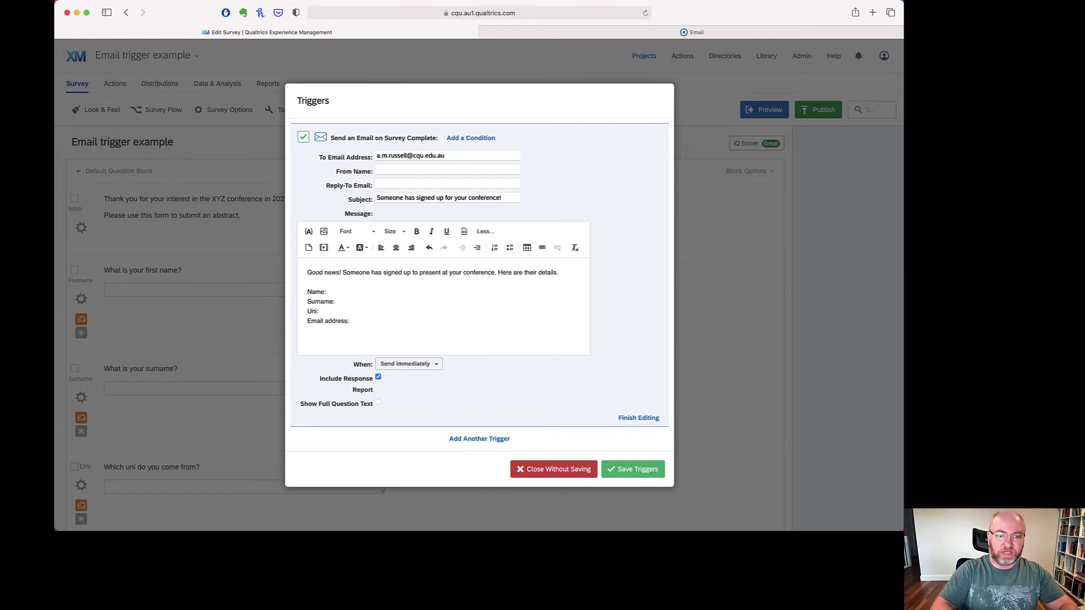
pyautogui.click(349, 321)
pyautogui.press('Return')
pyautogui.write('Abstract:')
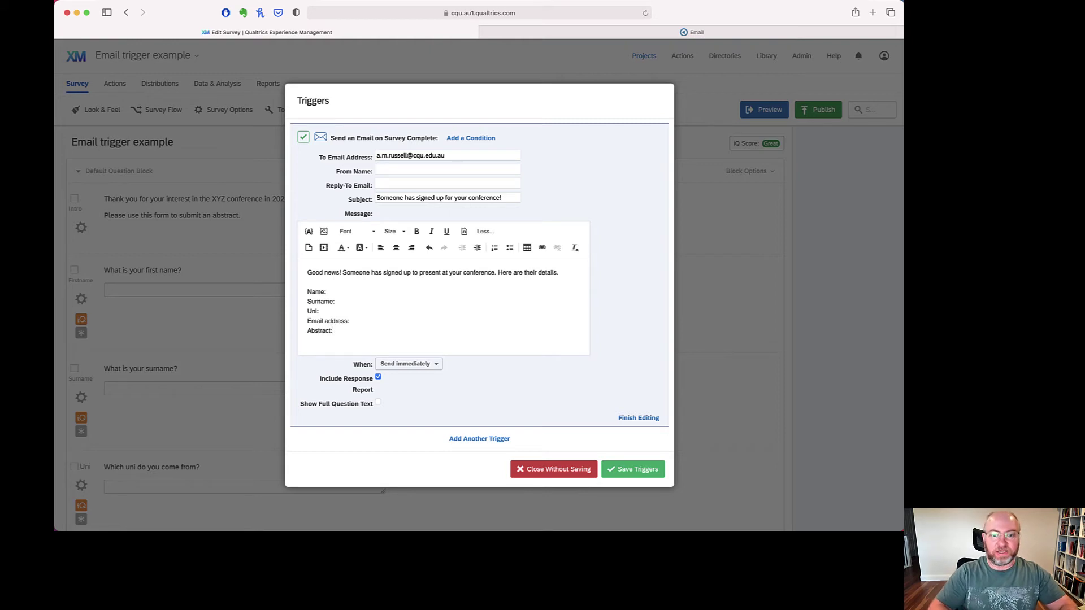
pyautogui.click(351, 321)
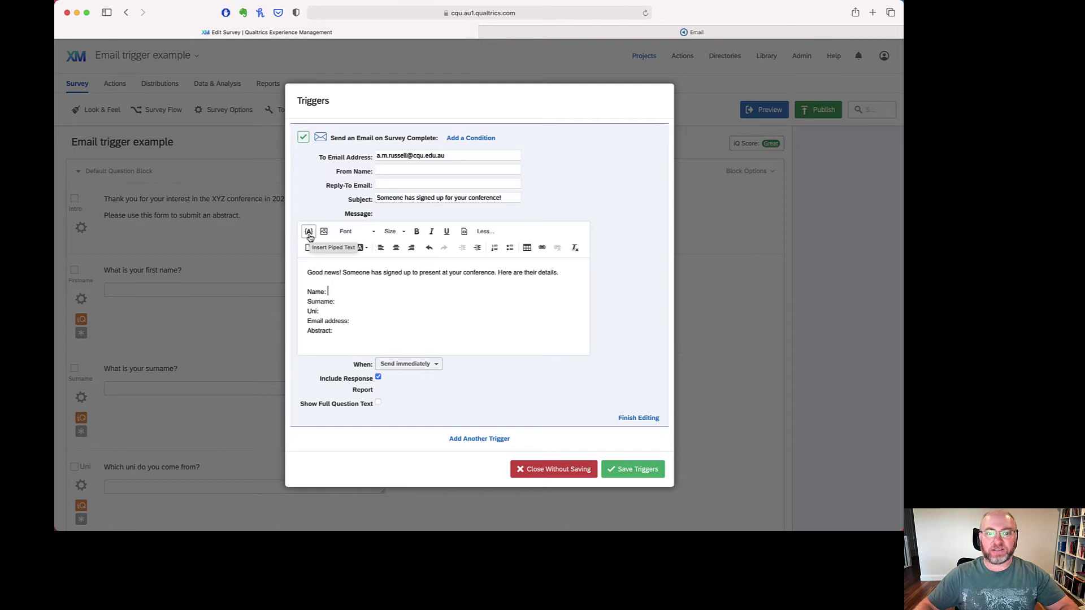
# - Pipe the first-name and surname answers after the Name: and Surname: labels
pyautogui.click(309, 233)
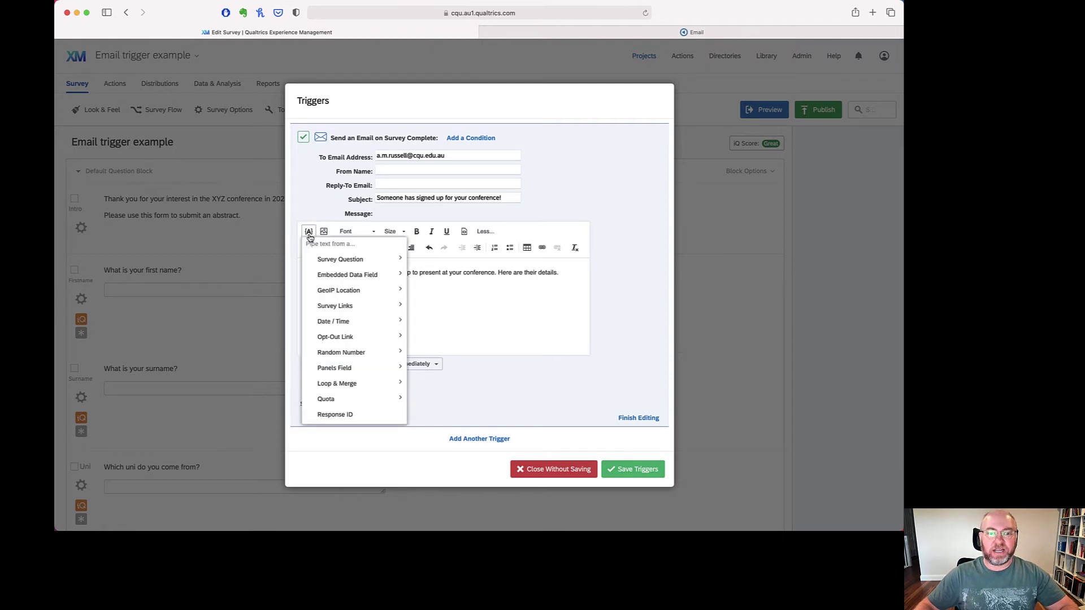
pyautogui.click(309, 233)
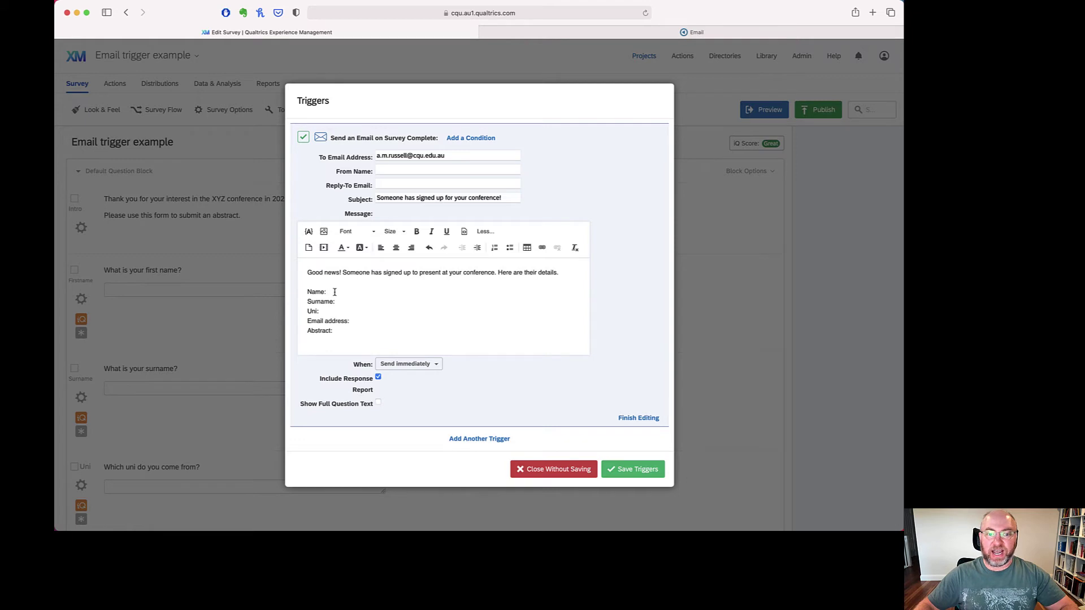
pyautogui.click(309, 231)
pyautogui.moveTo(352, 259)
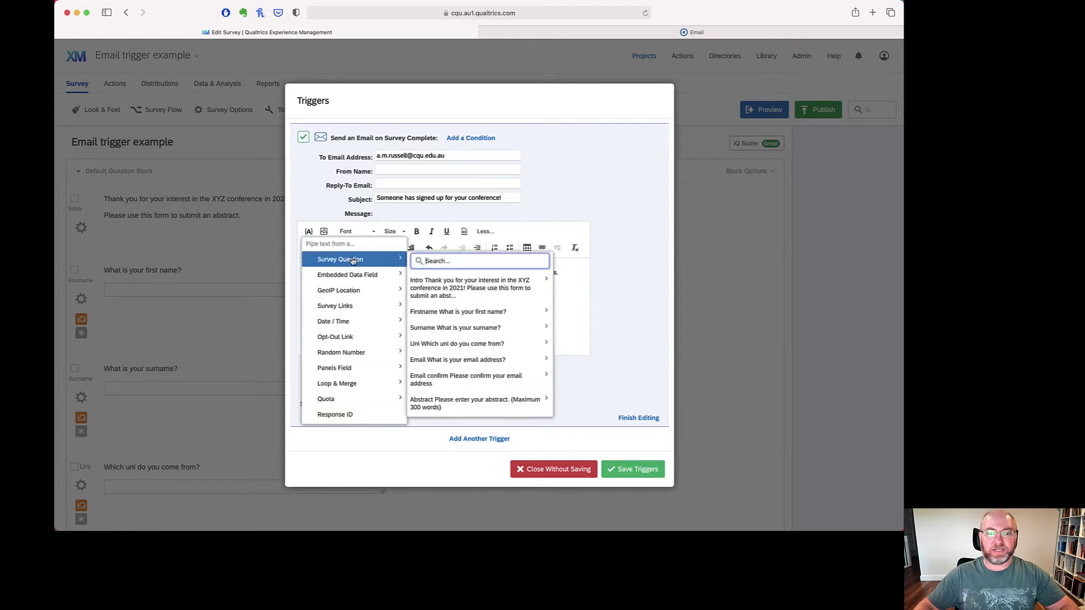
pyautogui.moveTo(484, 312)
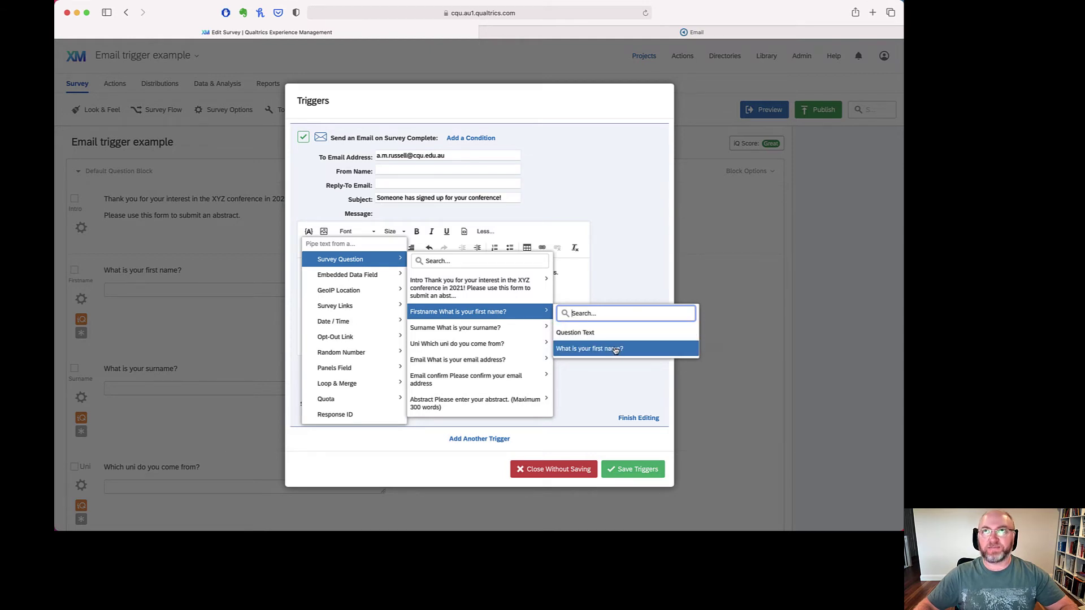
pyautogui.click(616, 351)
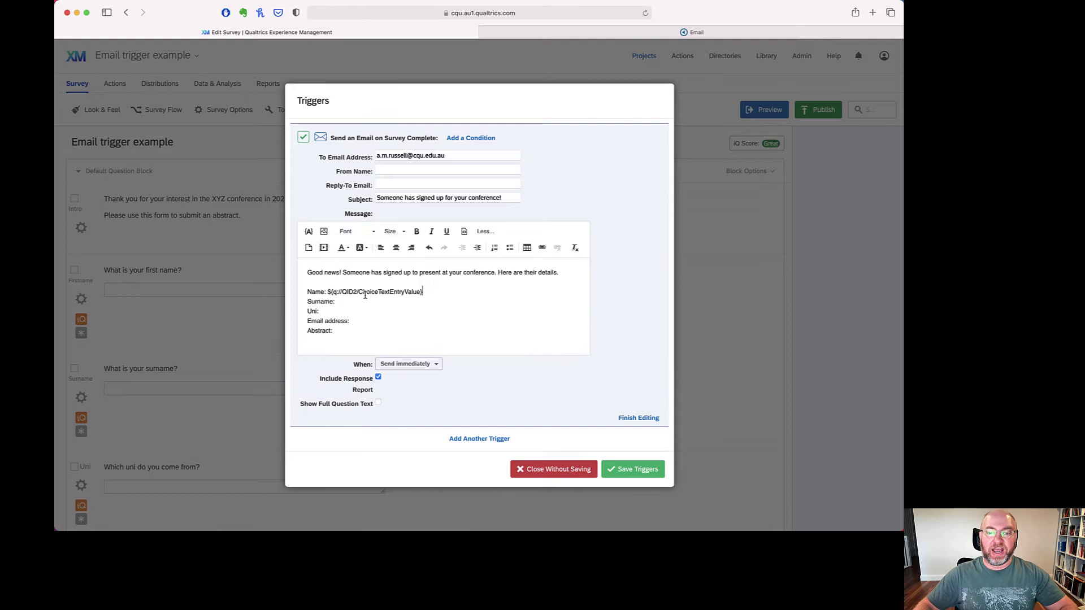
pyautogui.moveTo(338, 290); pyautogui.dragTo(422, 291)
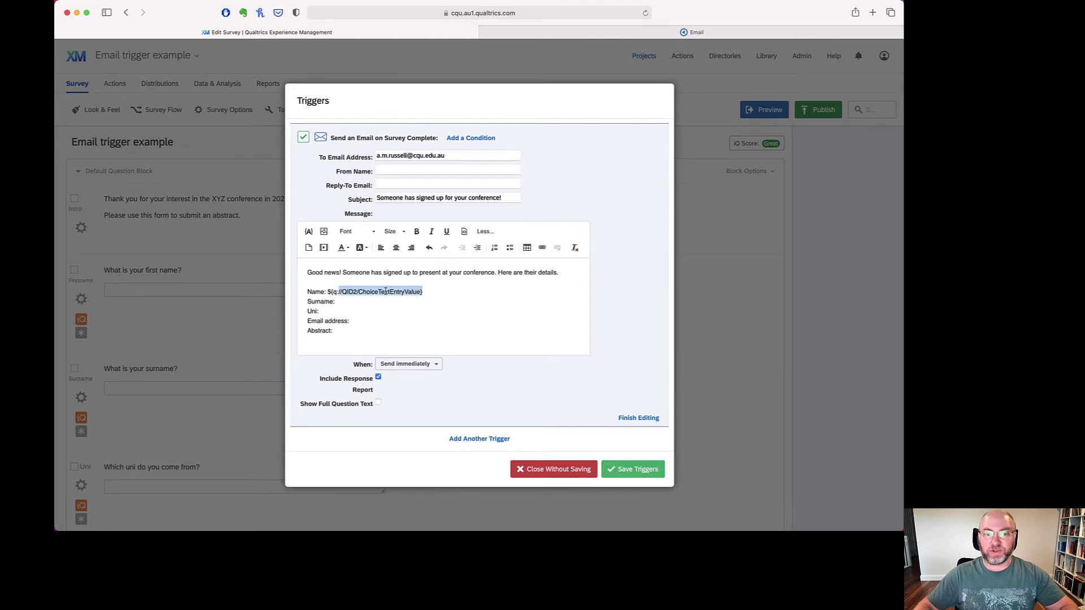
pyautogui.click(337, 302)
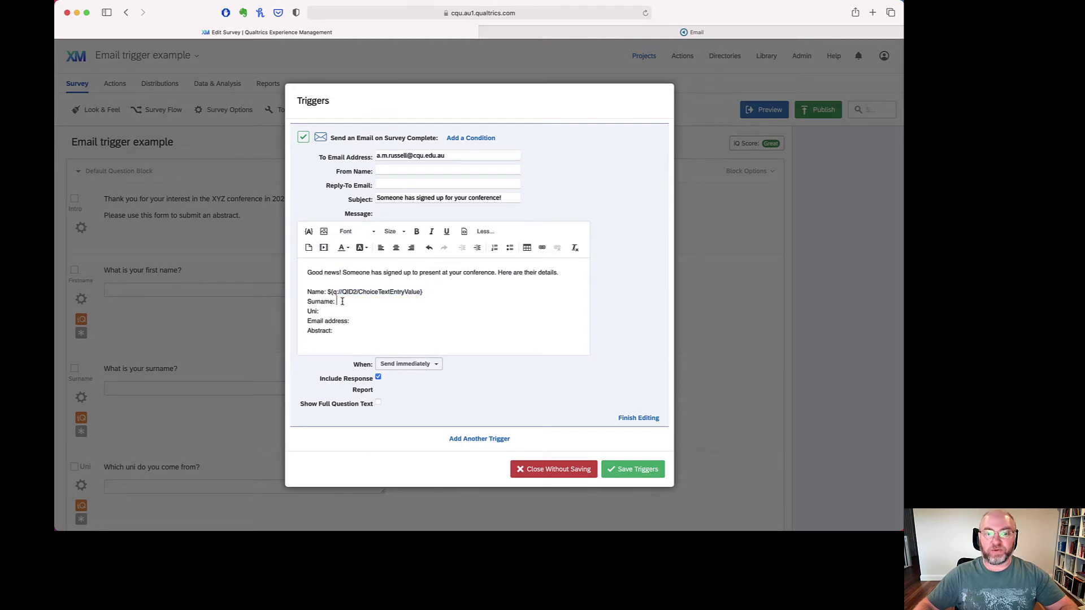
pyautogui.click(308, 231)
pyautogui.moveTo(367, 259)
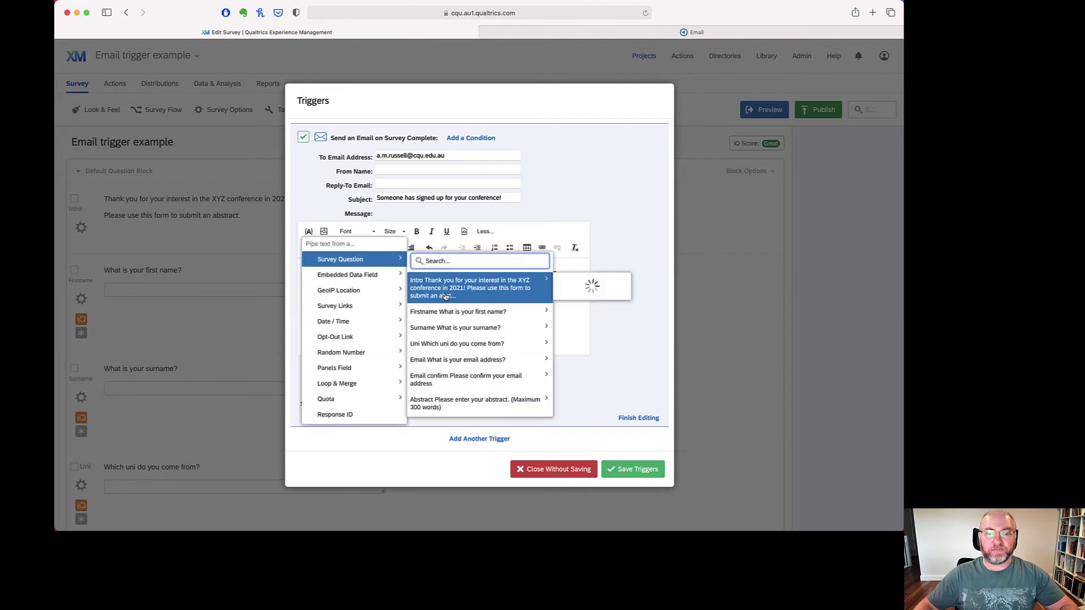
pyautogui.moveTo(452, 326)
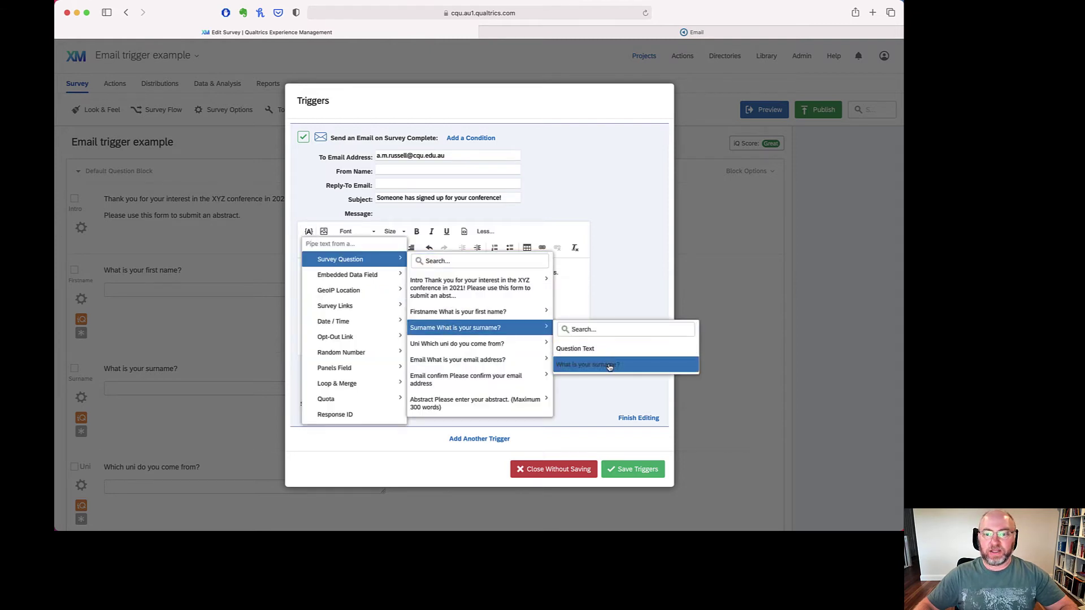
pyautogui.click(597, 365)
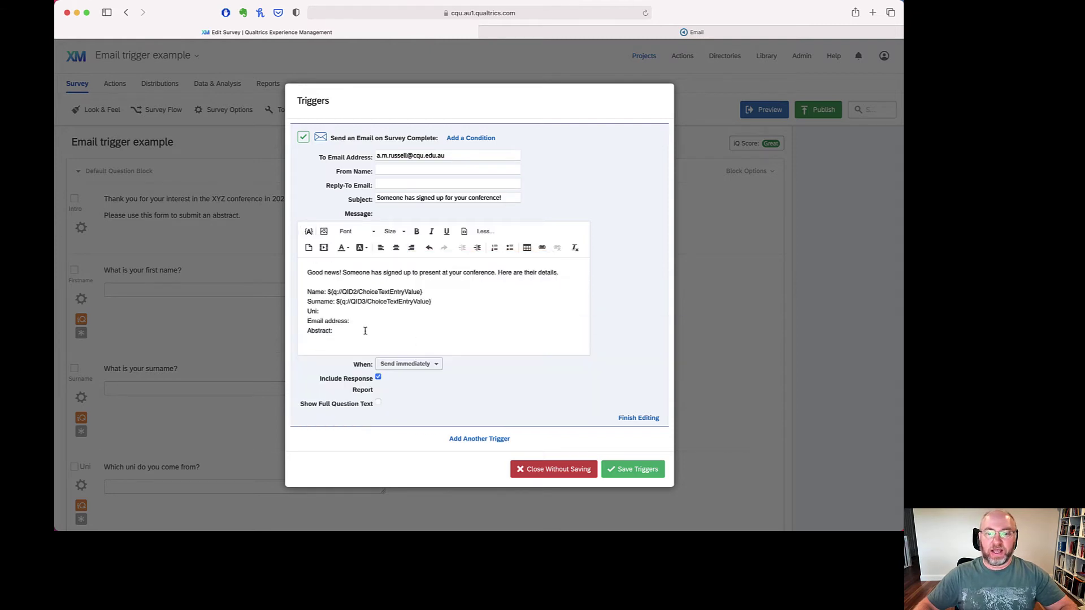
# - Pipe the remaining answers after the Uni, Email address and Abstract labels
pyautogui.click(309, 231)
pyautogui.moveTo(370, 280)
pyautogui.moveTo(367, 260)
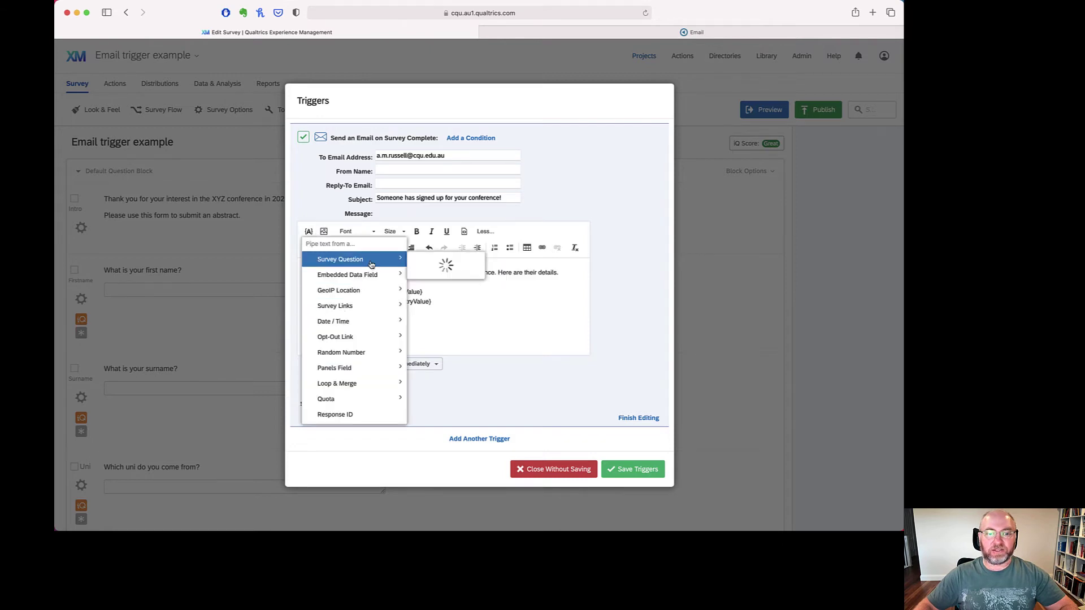
pyautogui.moveTo(547, 345)
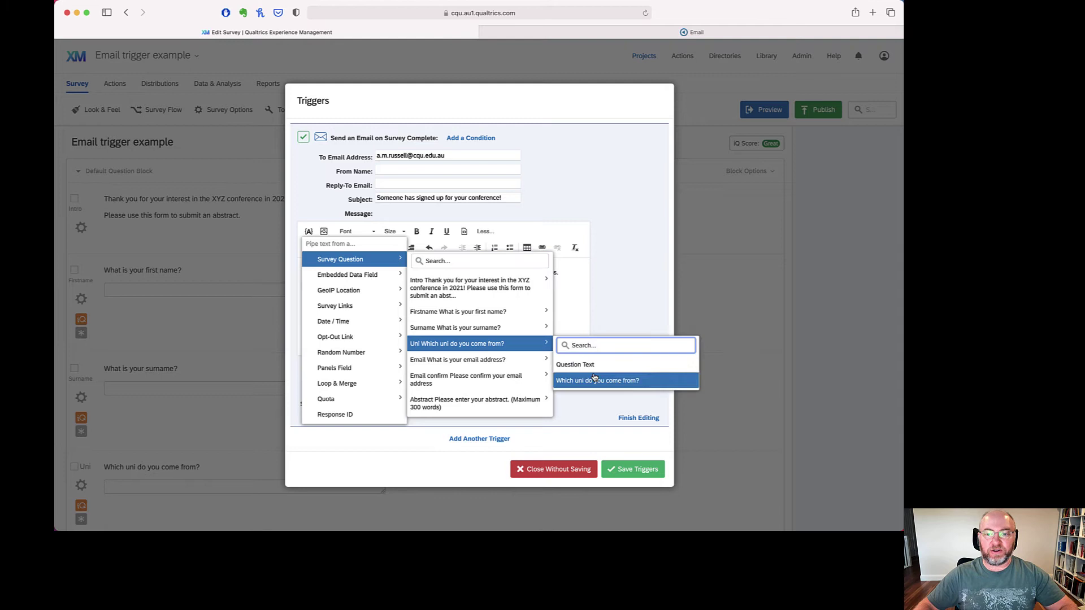
pyautogui.moveTo(413, 335)
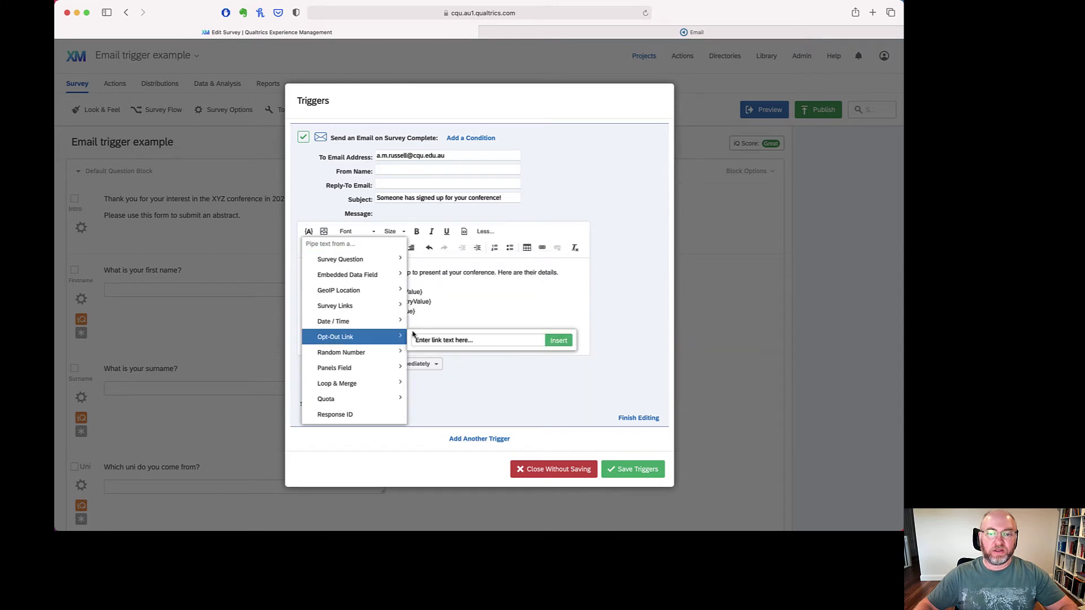
pyautogui.click(458, 317)
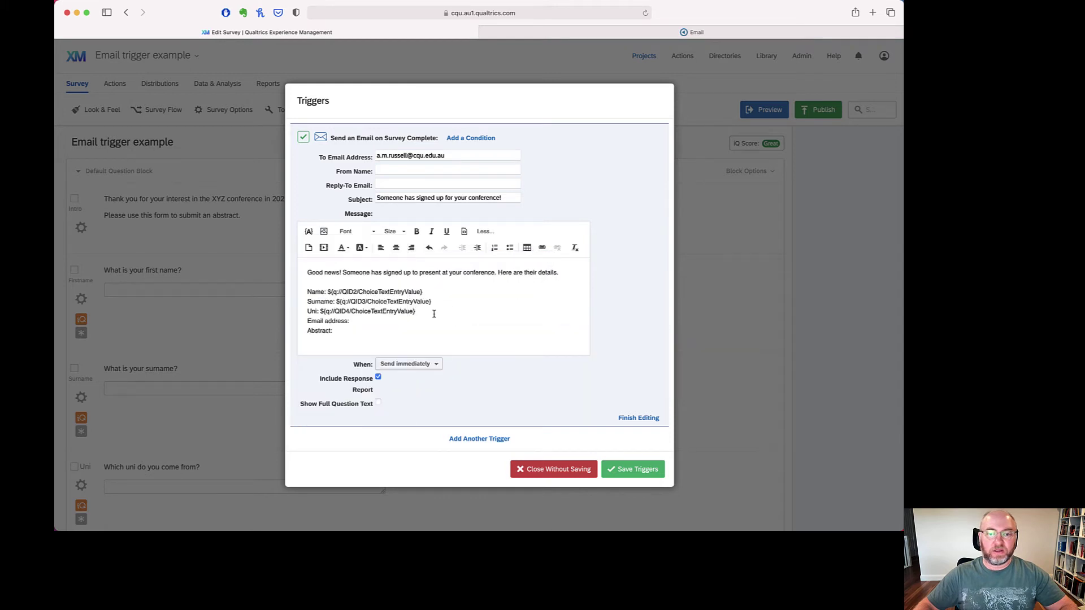
pyautogui.click(308, 232)
pyautogui.moveTo(369, 266)
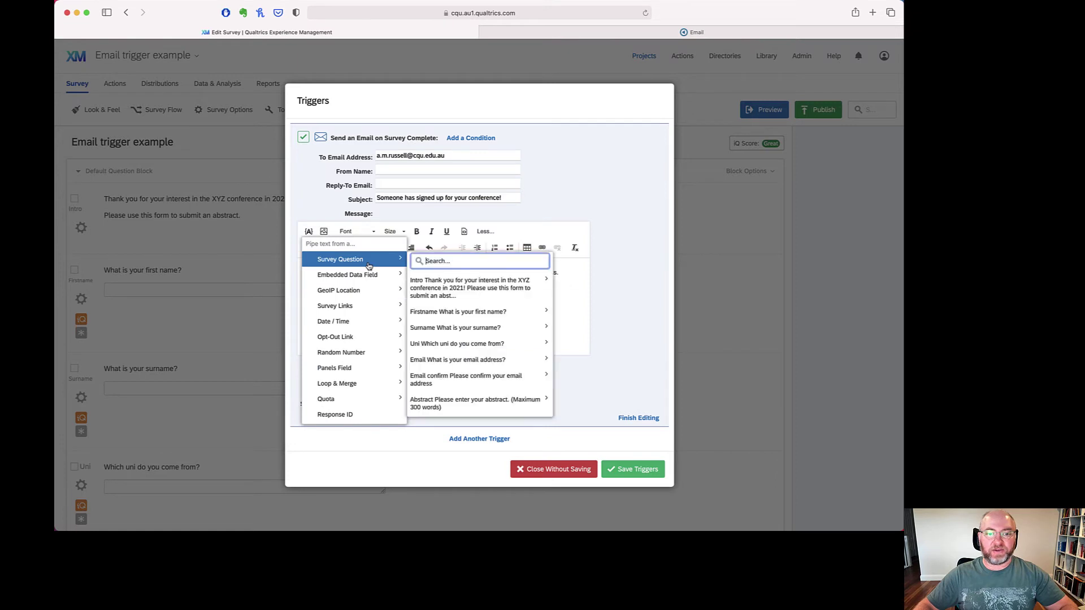
pyautogui.moveTo(491, 360)
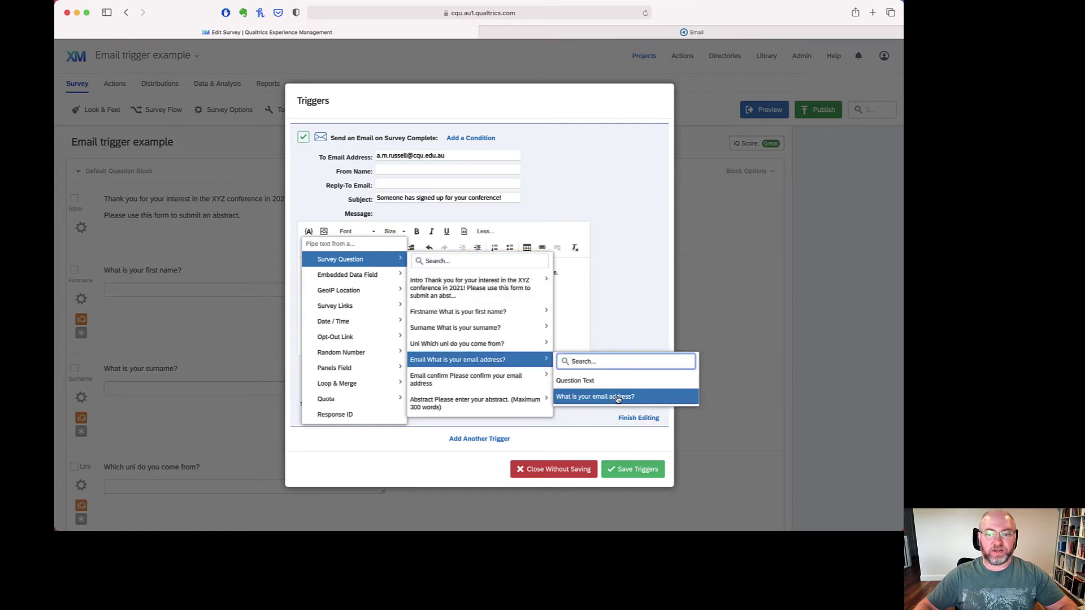
pyautogui.click(618, 397)
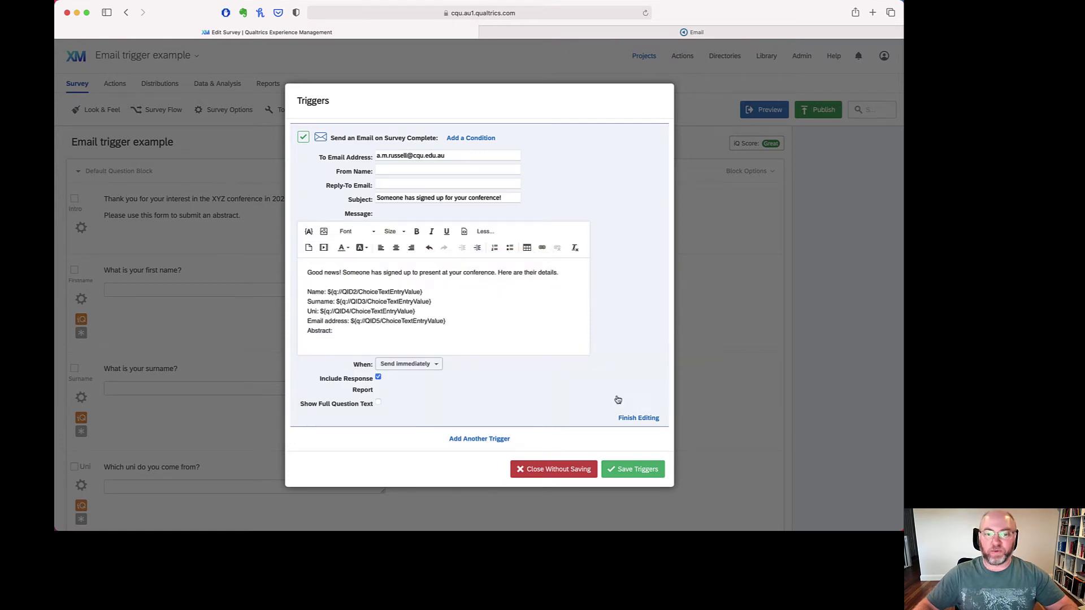
pyautogui.click(309, 231)
pyautogui.moveTo(354, 266)
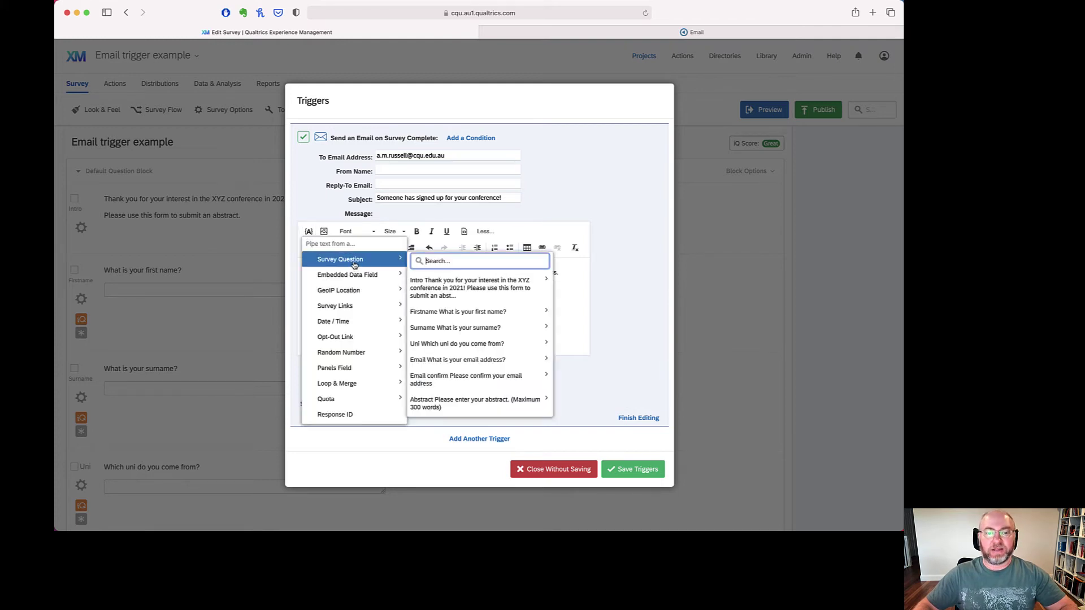
pyautogui.moveTo(477, 402)
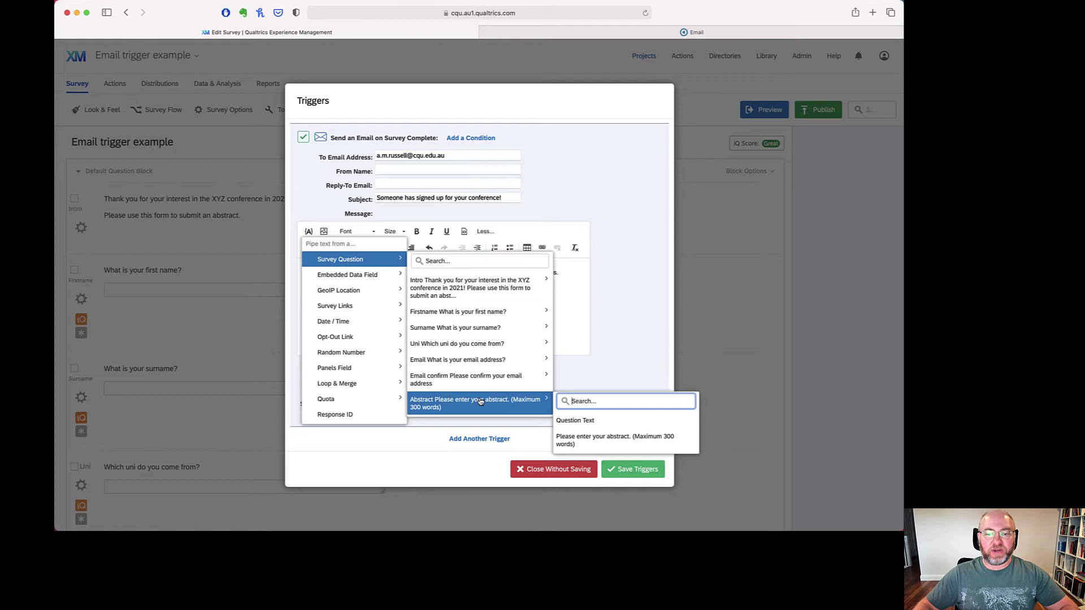
pyautogui.click(588, 438)
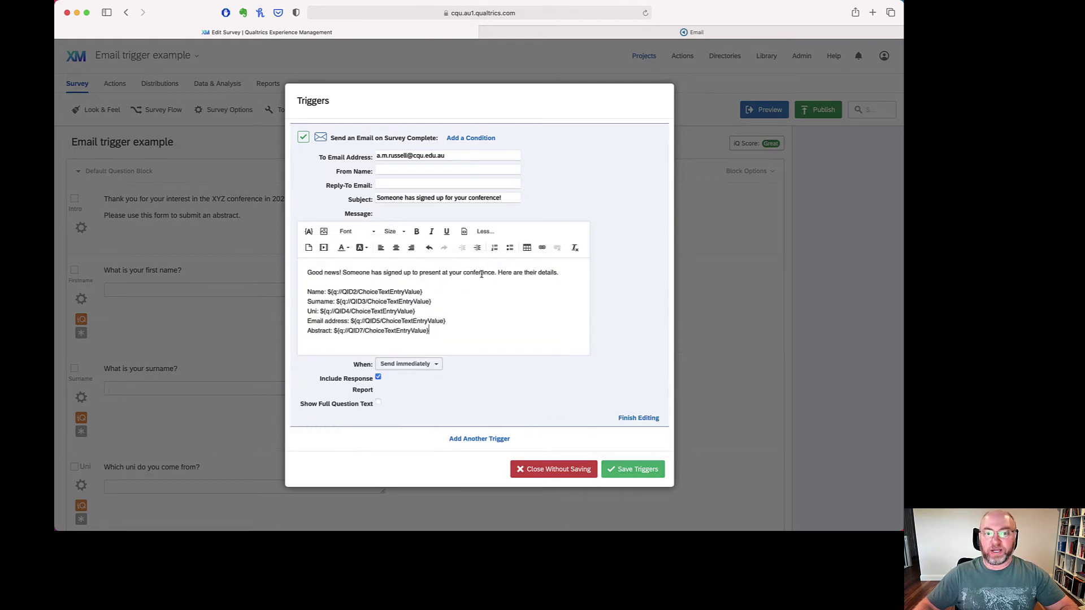
# - Uncheck Include Response Report on the sign-up email and collapse the trigger with Finish Editing
pyautogui.moveTo(390, 198); pyautogui.dragTo(515, 199)
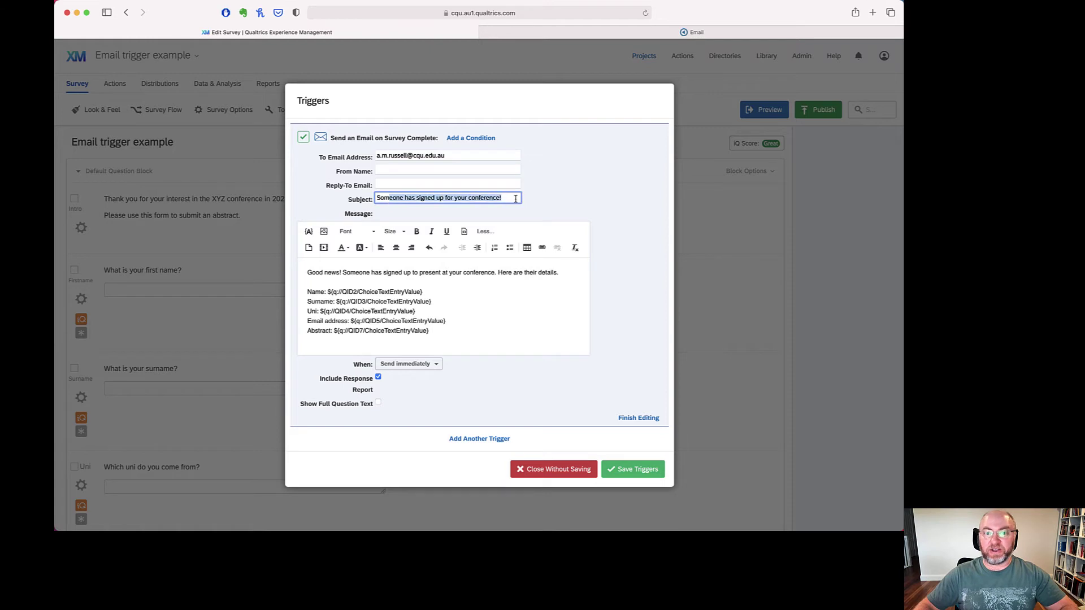
pyautogui.click(515, 198)
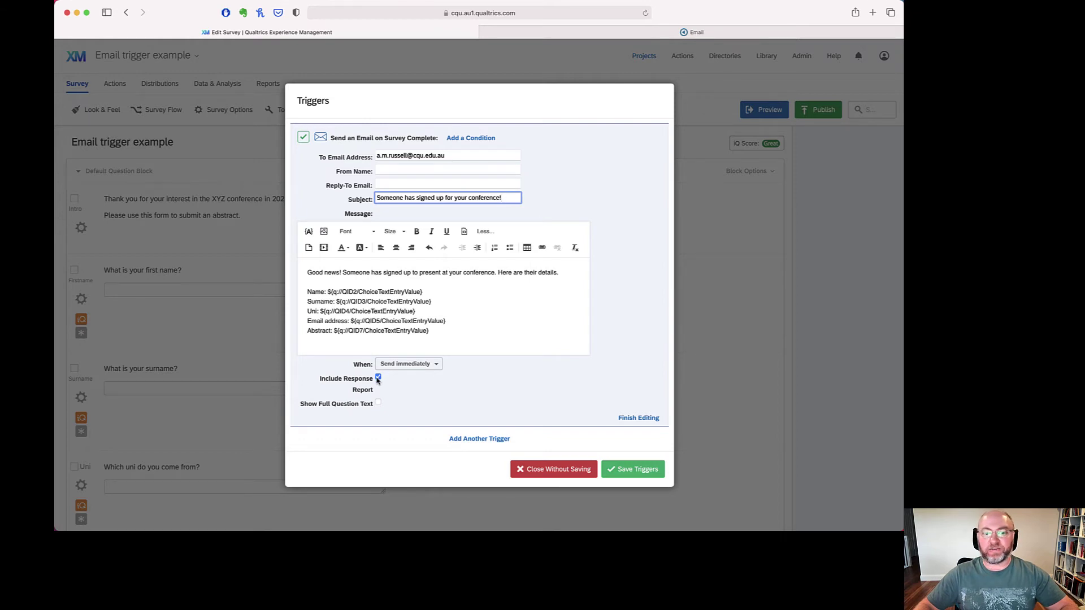
pyautogui.click(378, 378)
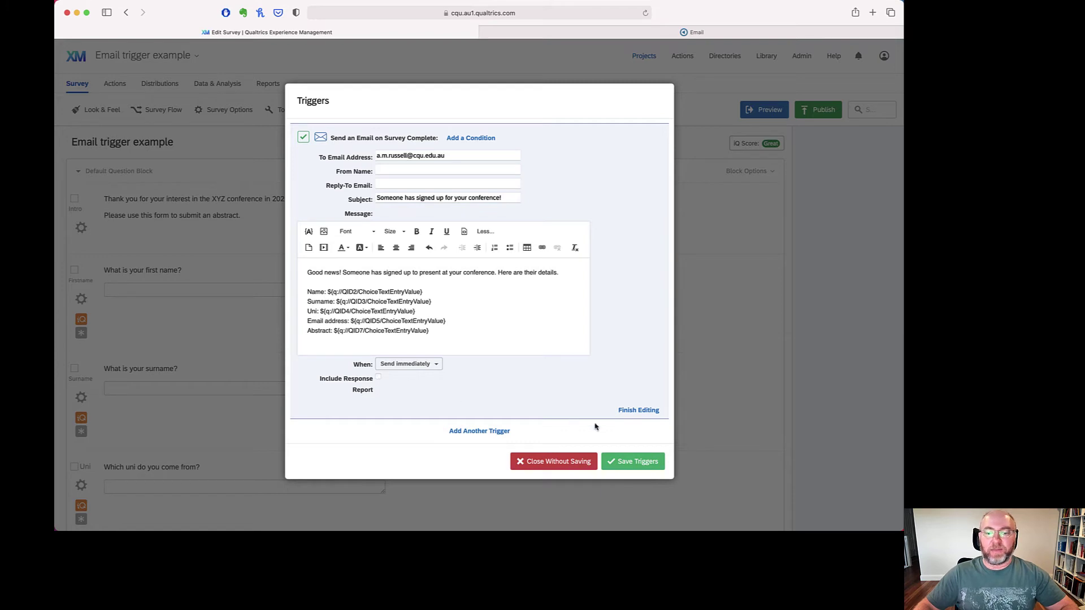
pyautogui.click(638, 411)
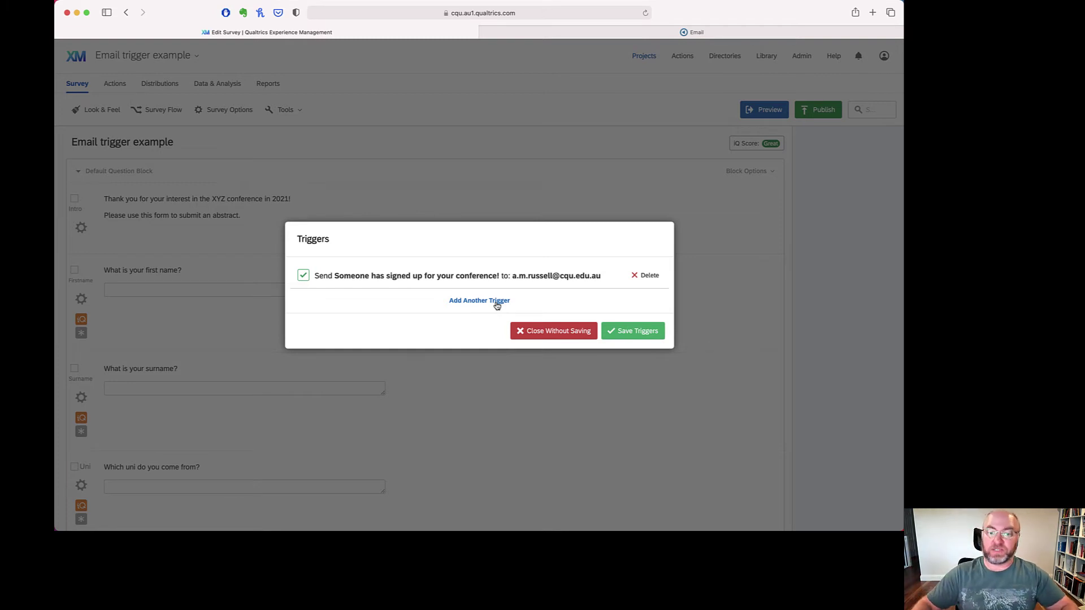
# - Add a second trigger whose To Email Address is the piped email-address answer
pyautogui.click(497, 304)
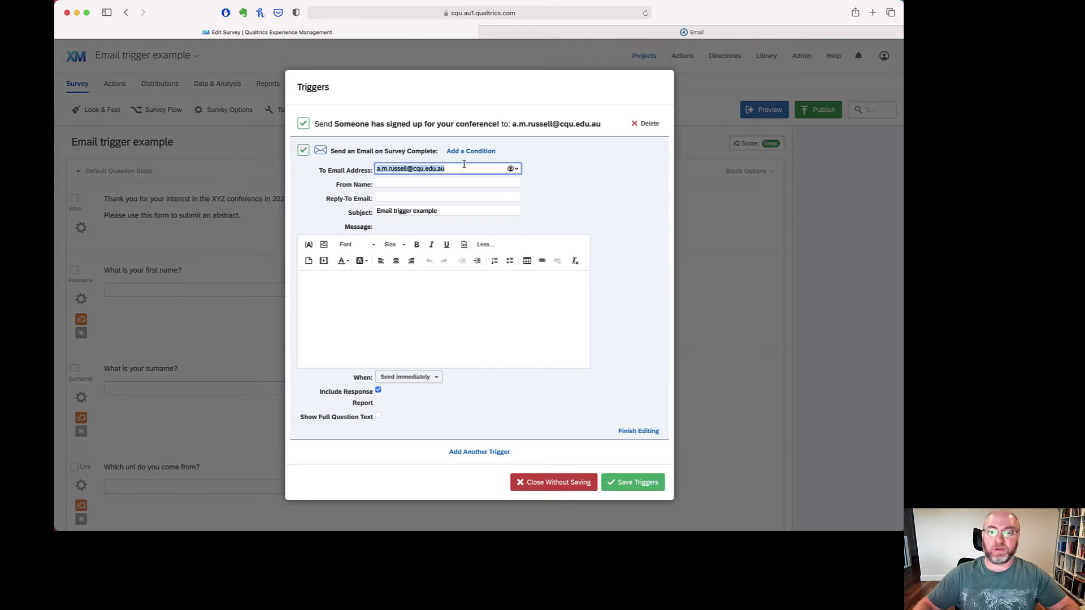
pyautogui.click(309, 246)
pyautogui.moveTo(351, 272)
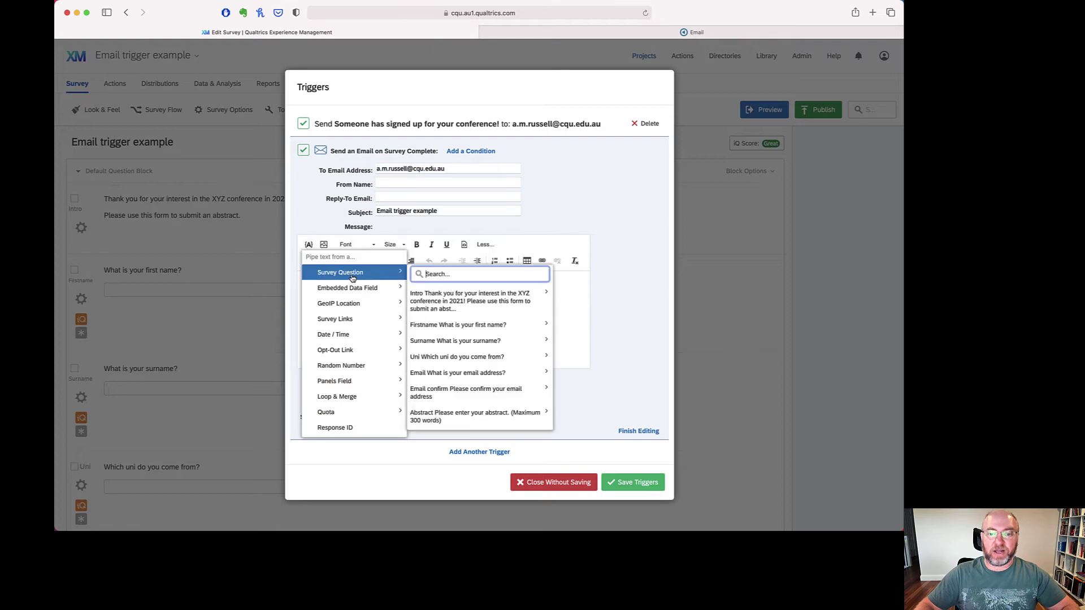
pyautogui.moveTo(483, 373)
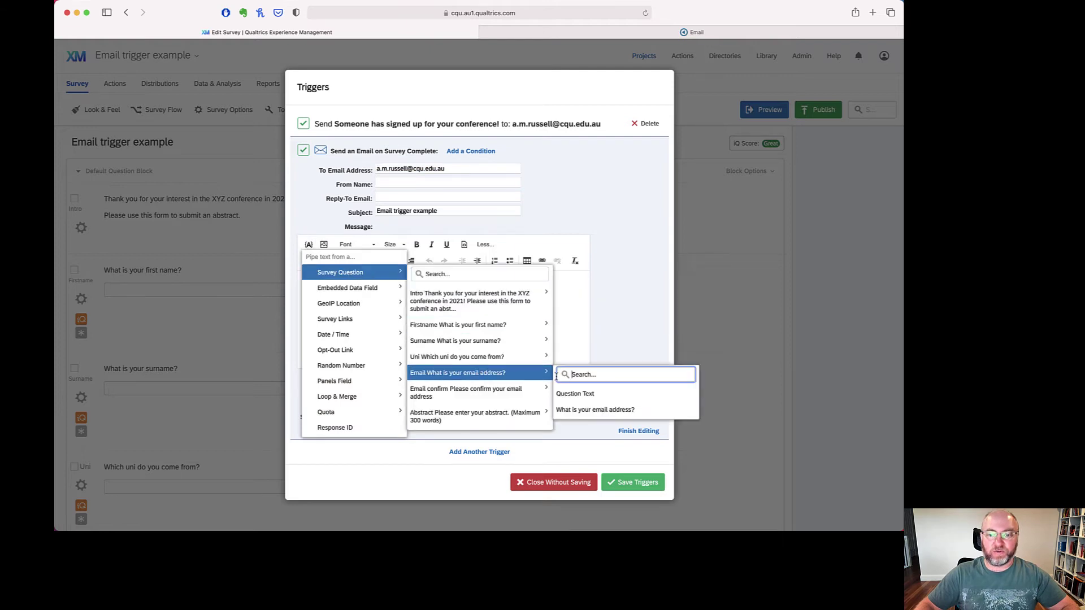
pyautogui.click(611, 416)
pyautogui.moveTo(416, 287); pyautogui.dragTo(307, 286)
pyautogui.press('super+c')
pyautogui.press('BackSpace')
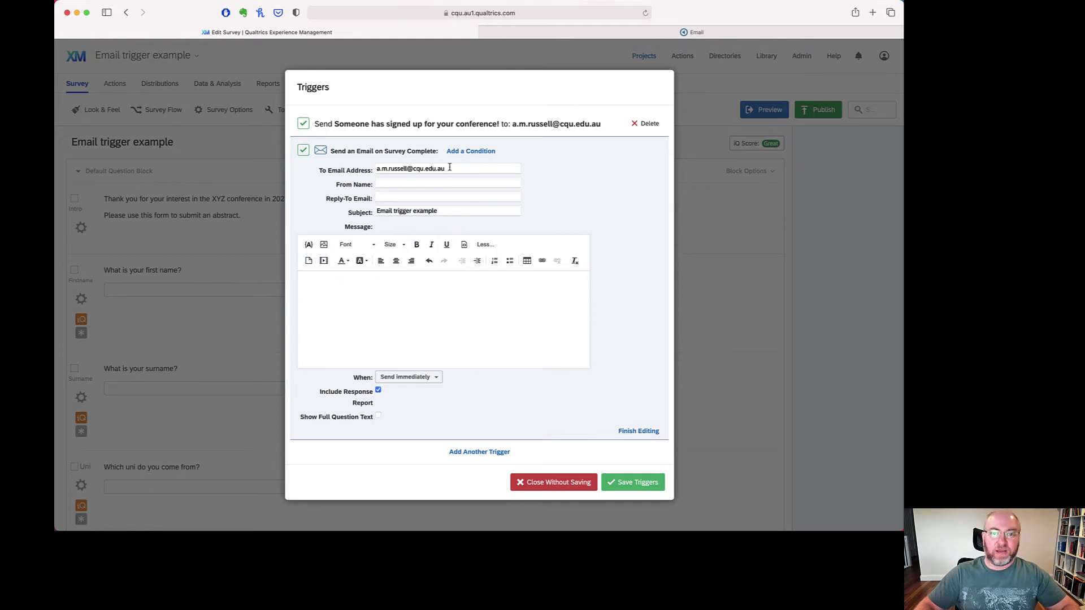
pyautogui.tripleClick(449, 168)
pyautogui.press('super+v')
pyautogui.press('Tab')
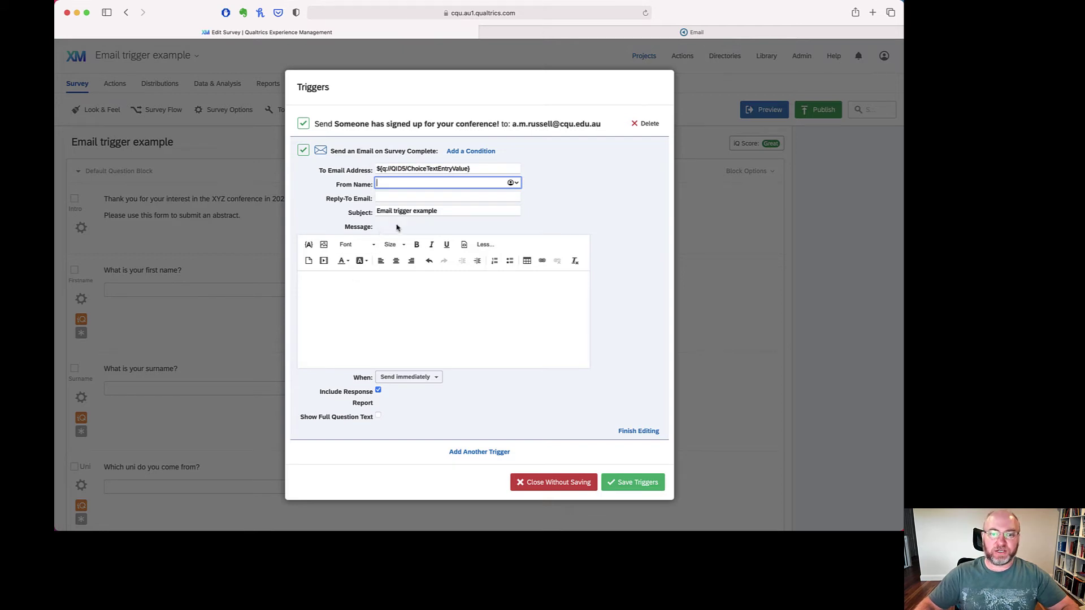
pyautogui.tripleClick(380, 211)
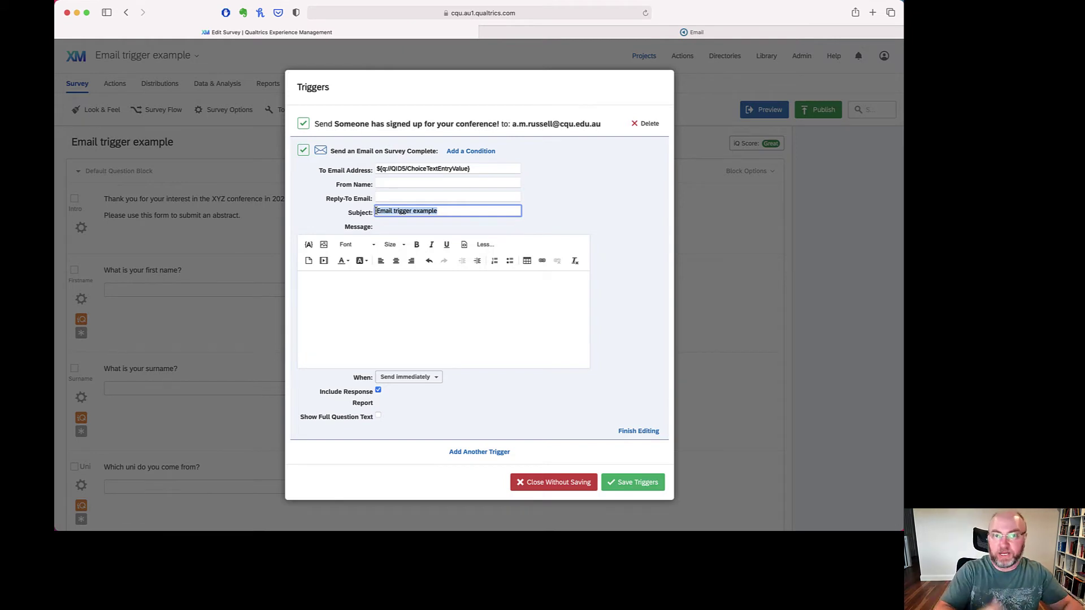
# - Set subject 'Thank you for signing up for the XYZ conference' and greet with the piped first name
pyautogui.write('Thank you for s')
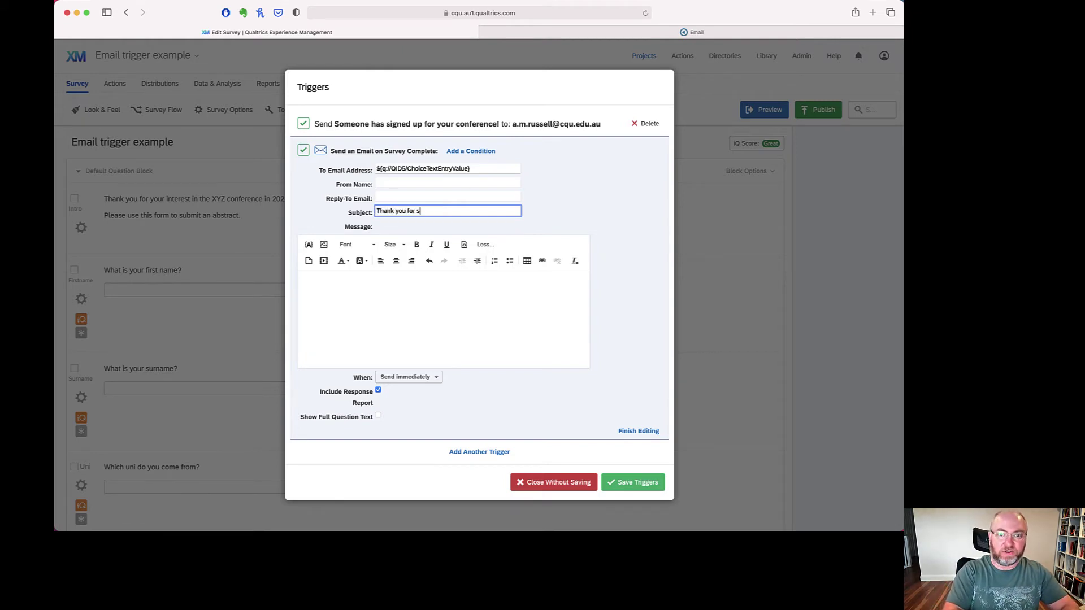
pyautogui.write('igning up fo')
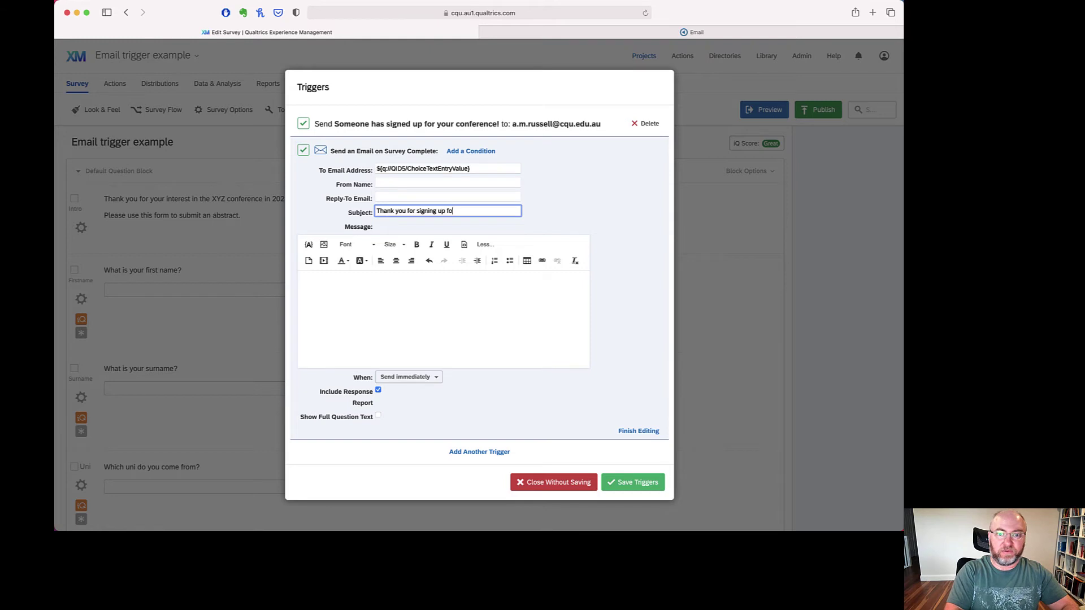
pyautogui.write('r the XYZ conference')
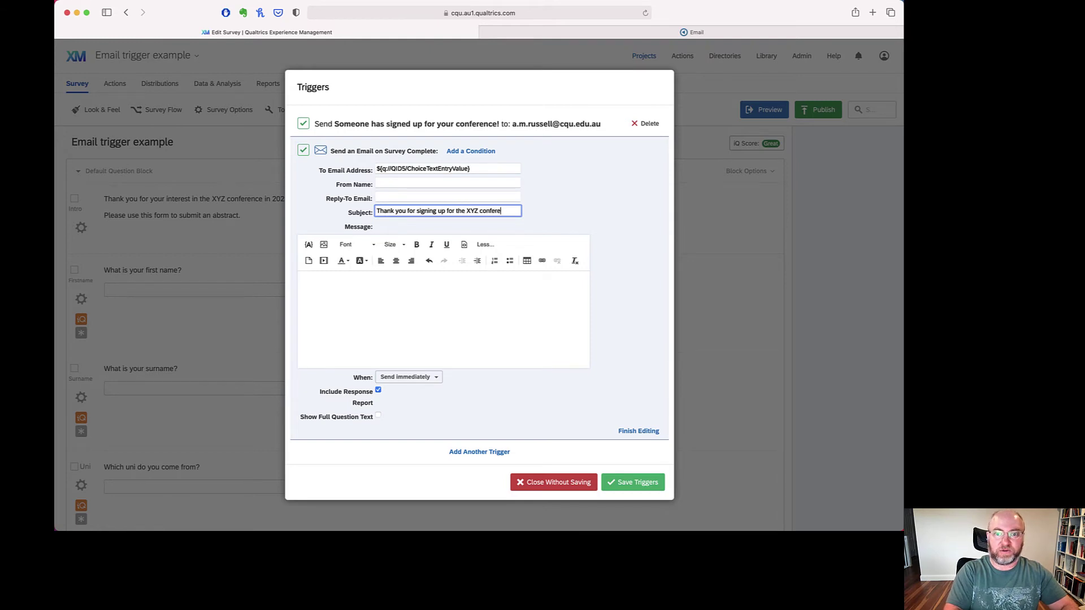
pyautogui.click(305, 283)
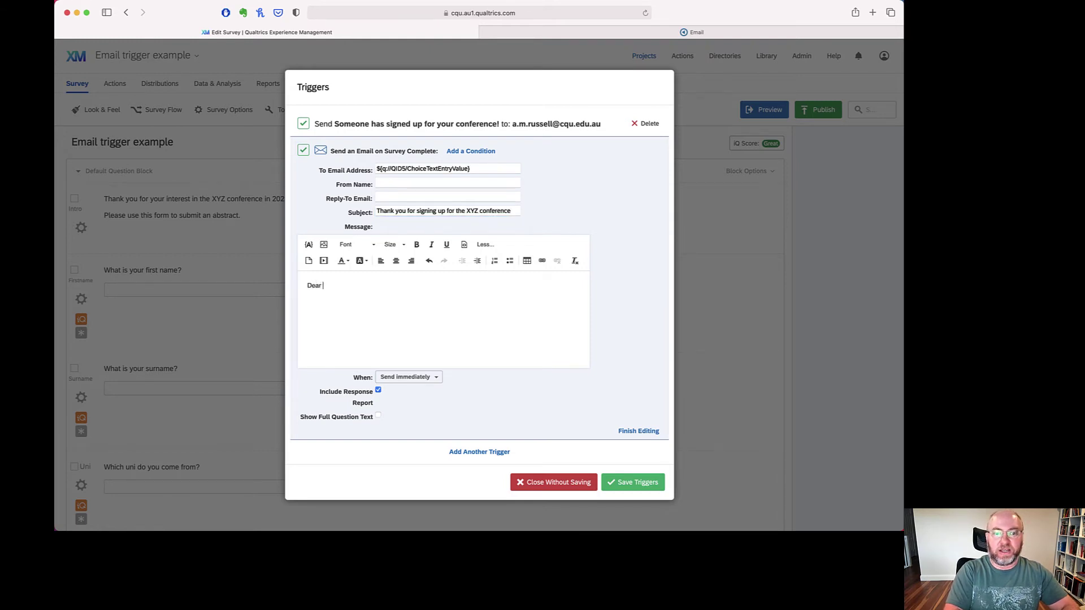
pyautogui.click(308, 244)
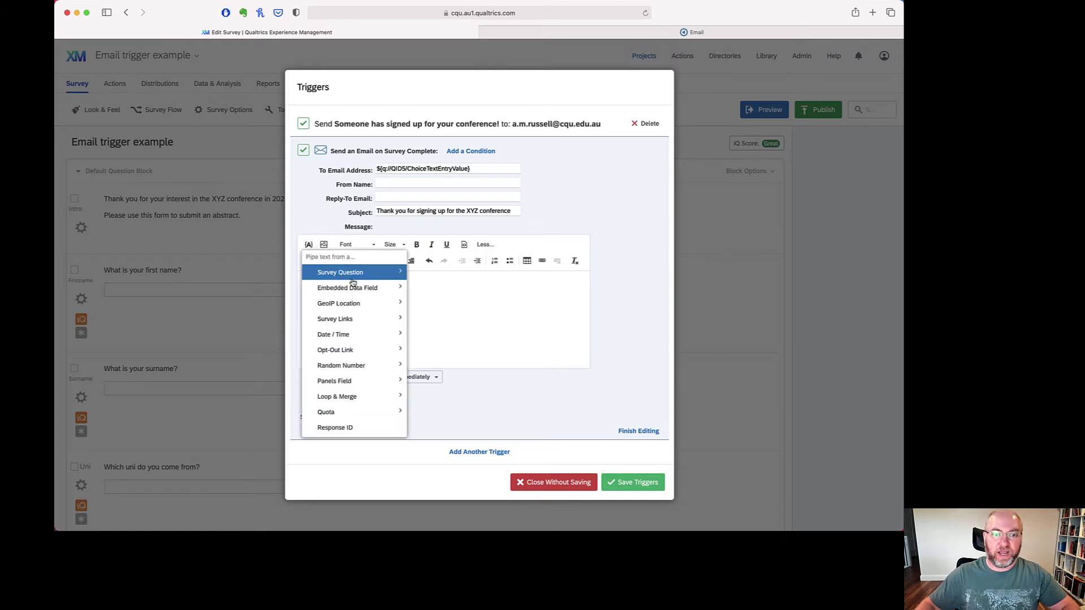
pyautogui.moveTo(480, 325)
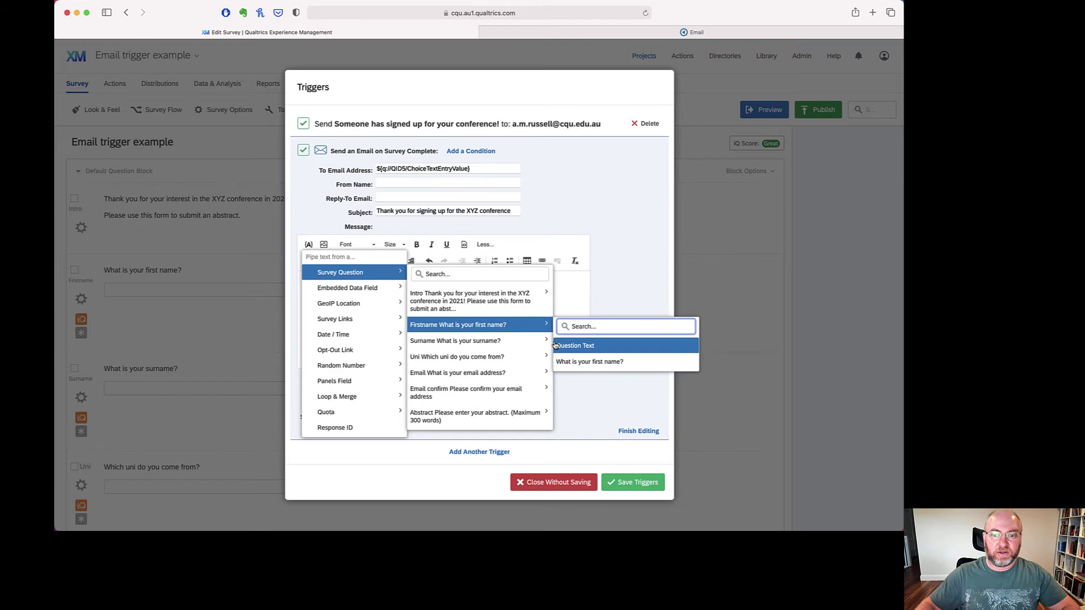
pyautogui.click(590, 361)
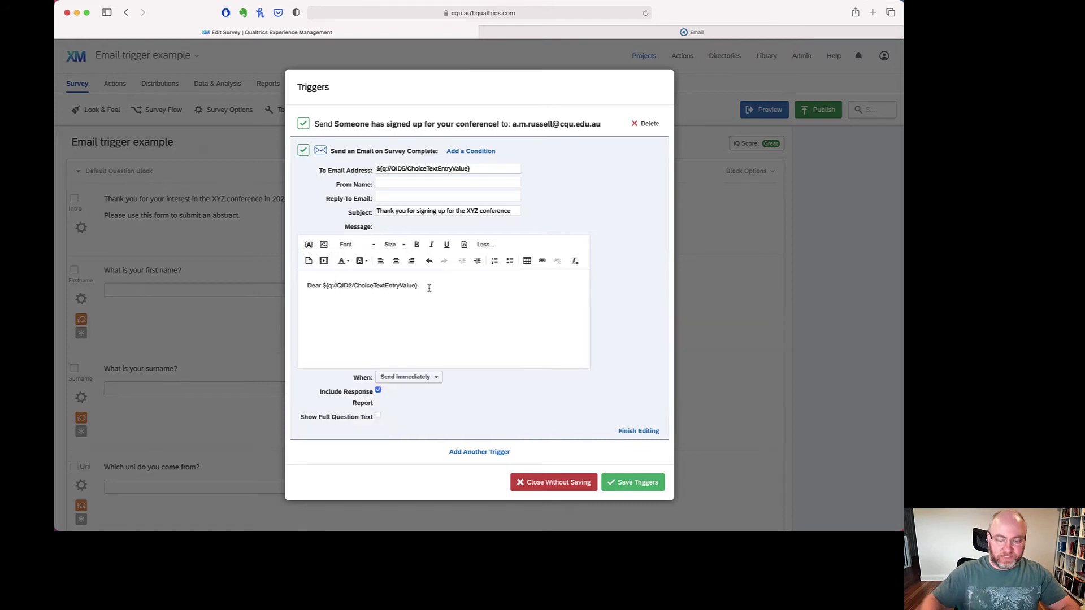
# - Write the thank-you paragraph about the XYZ conference in 2021 and upcoming details
pyautogui.write(',')
pyautogui.press('Return')
pyautogui.write('Thank you for si')
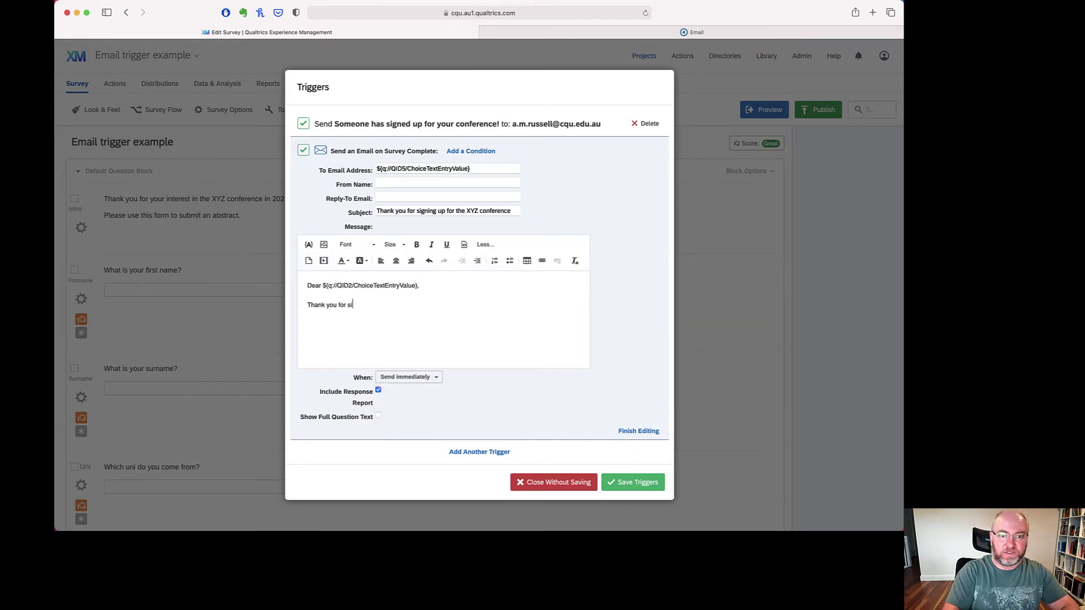
pyautogui.write('gning up for the')
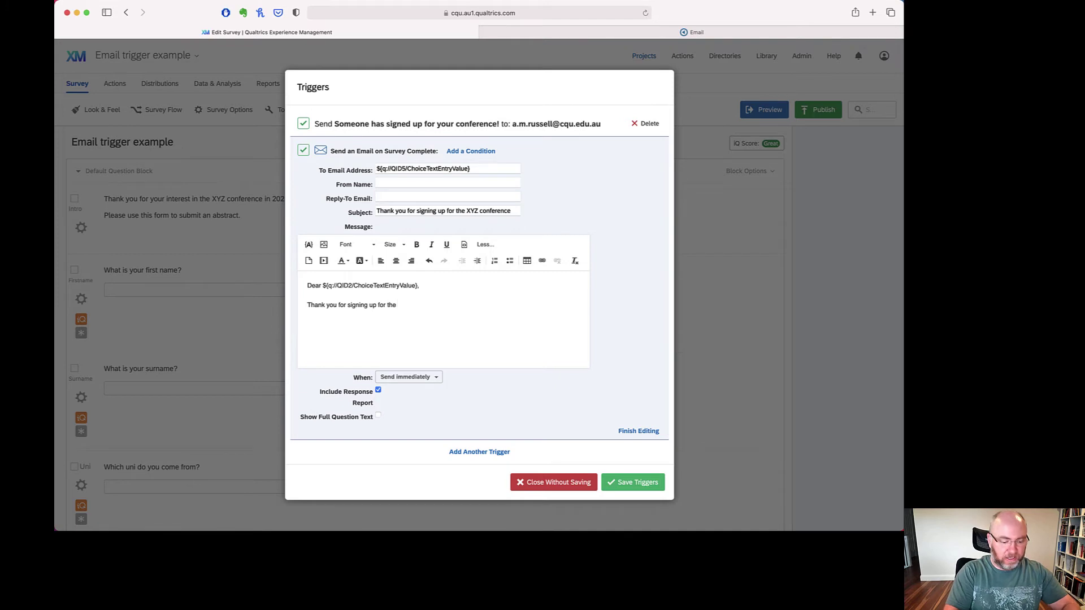
pyautogui.press('BackSpace')
pyautogui.press('BackSpace')
pyautogui.press('BackSpace')
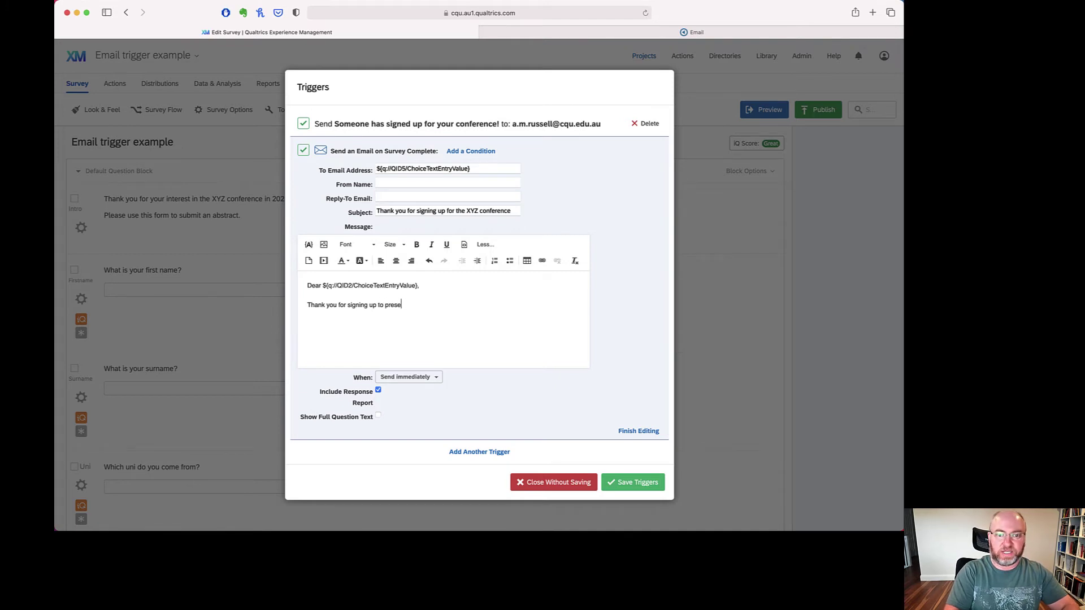
pyautogui.write('the XYZ ')
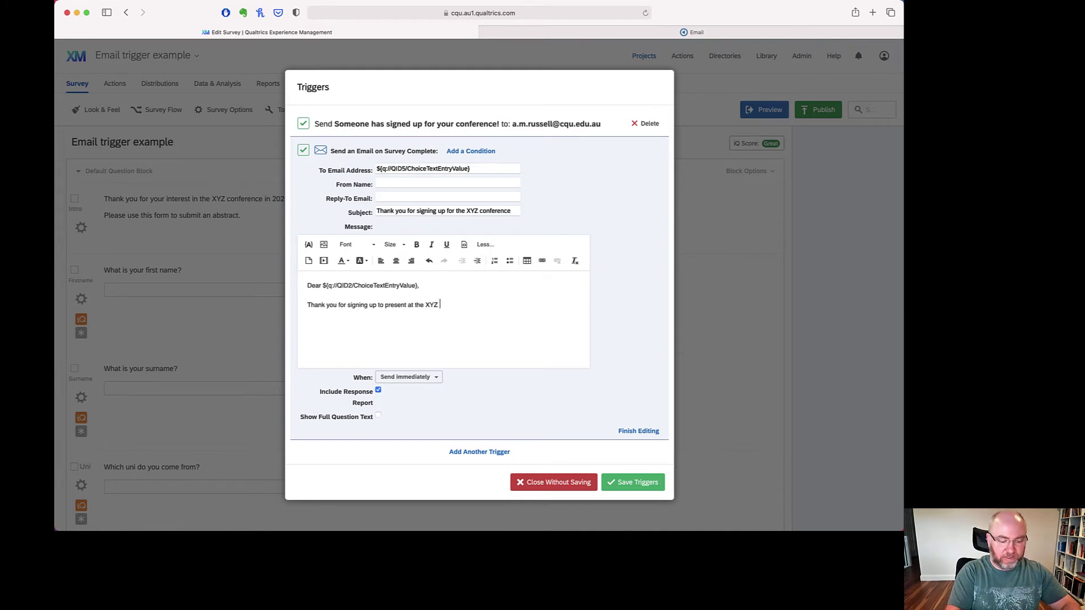
pyautogui.write('conference in 2021')
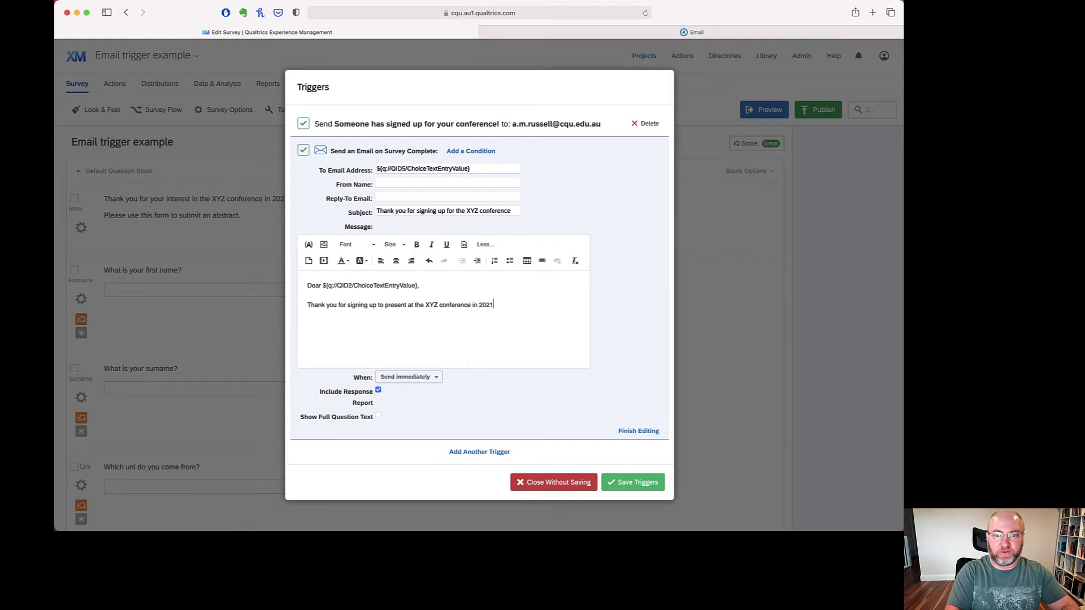
pyautogui.write(". We'll send you")
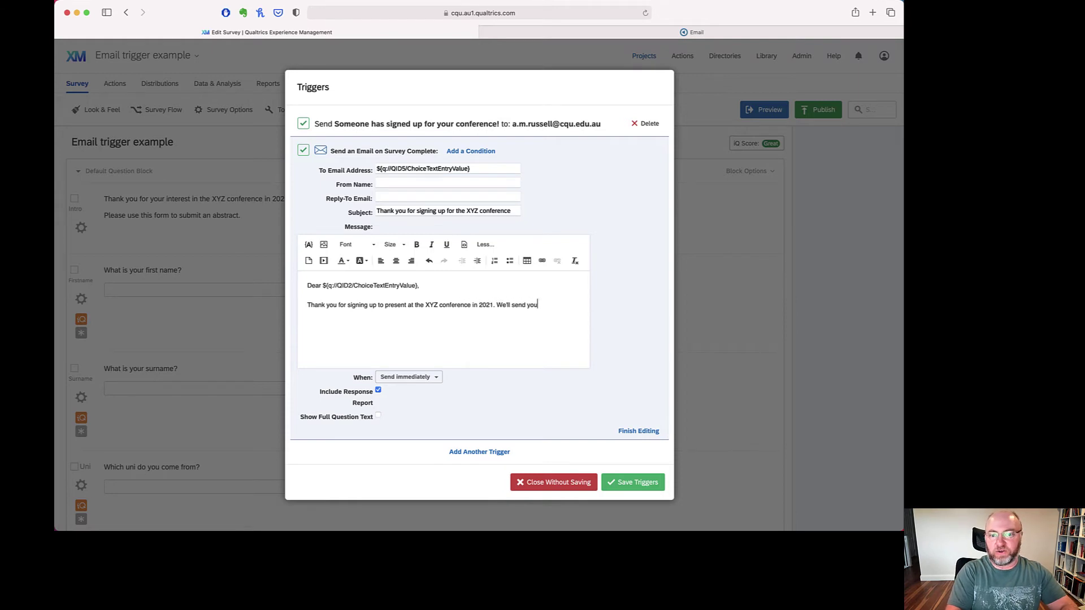
pyautogui.write(' more details closer to the event, but for now here is a reco')
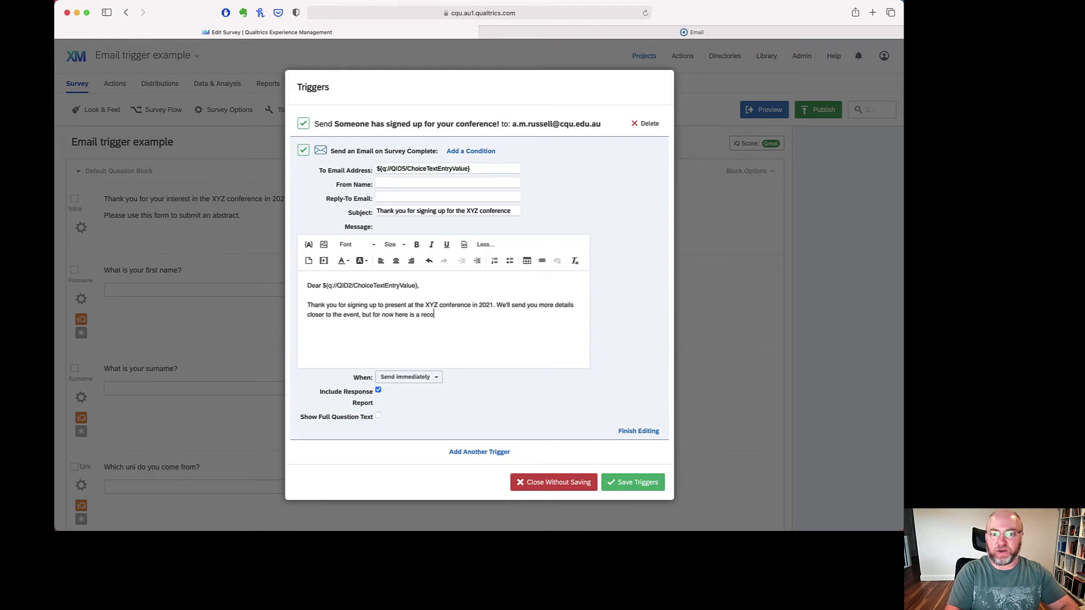
pyautogui.write('your submission.')
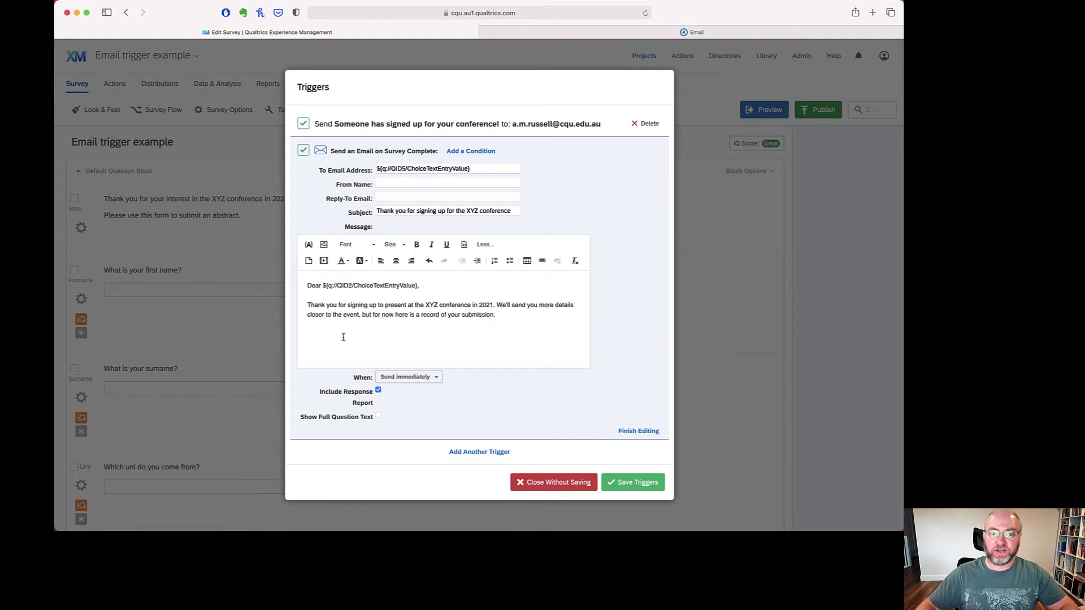
pyautogui.write('Fir')
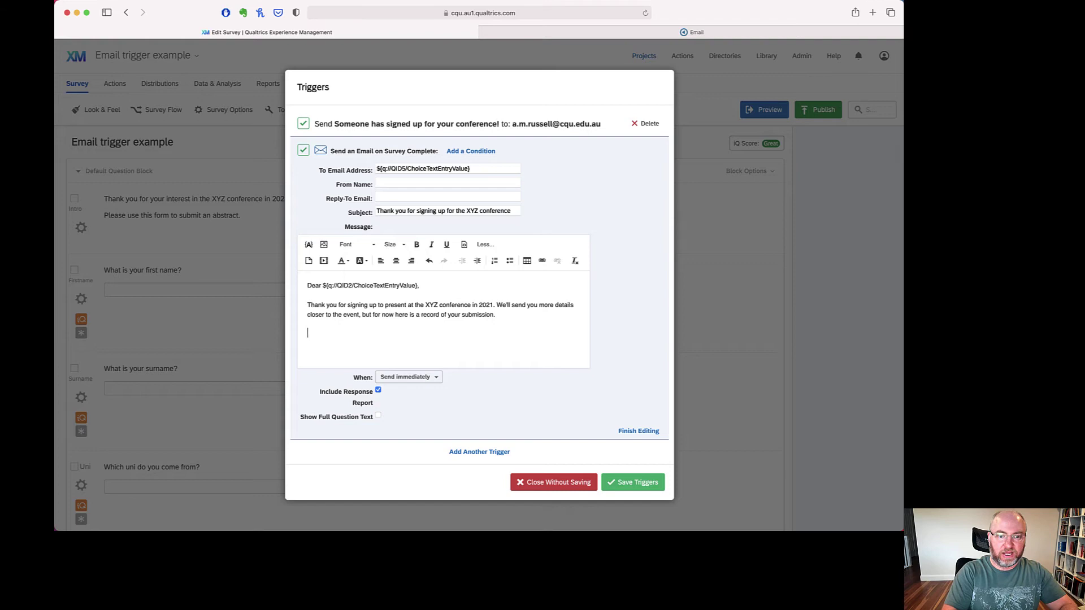
pyautogui.write('urname:')
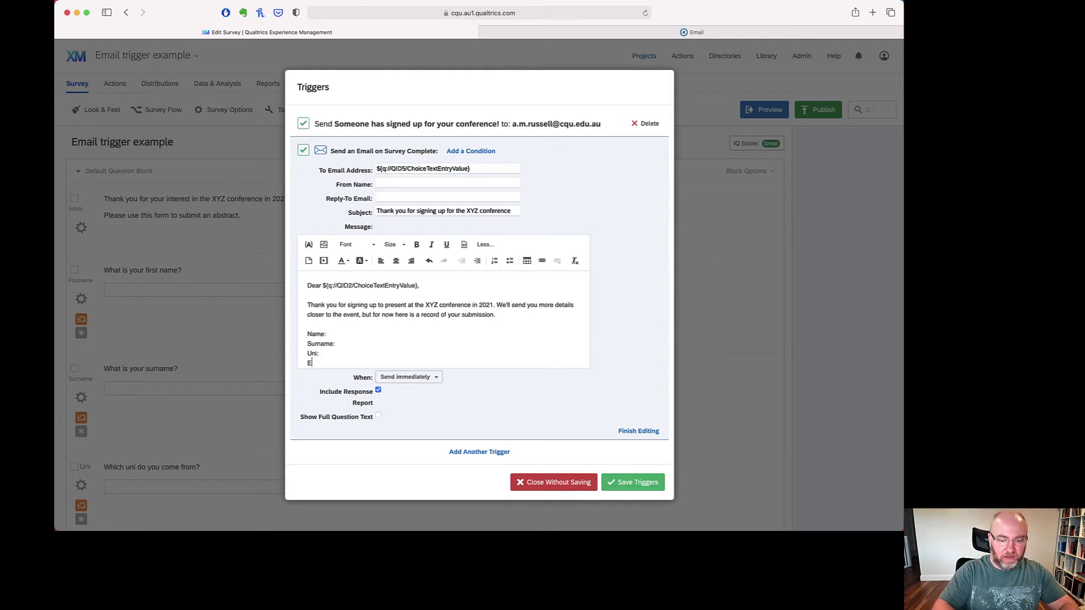
# - Add an Abstract: line and pipe the first-name and surname answers after Name: and Surname:
pyautogui.press('Return')
pyautogui.write('Abstract:')
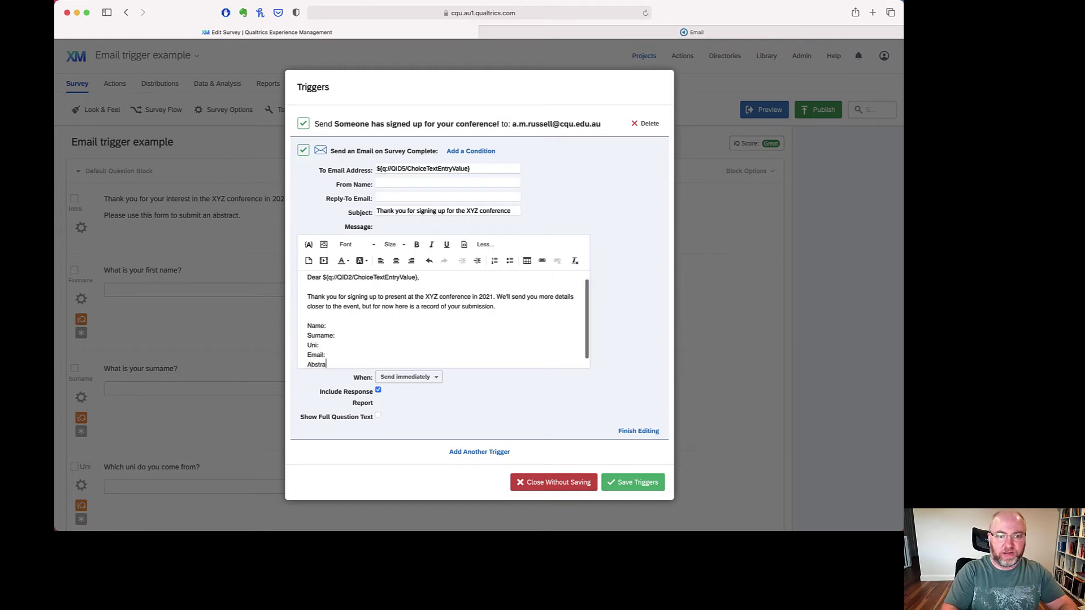
pyautogui.click(339, 326)
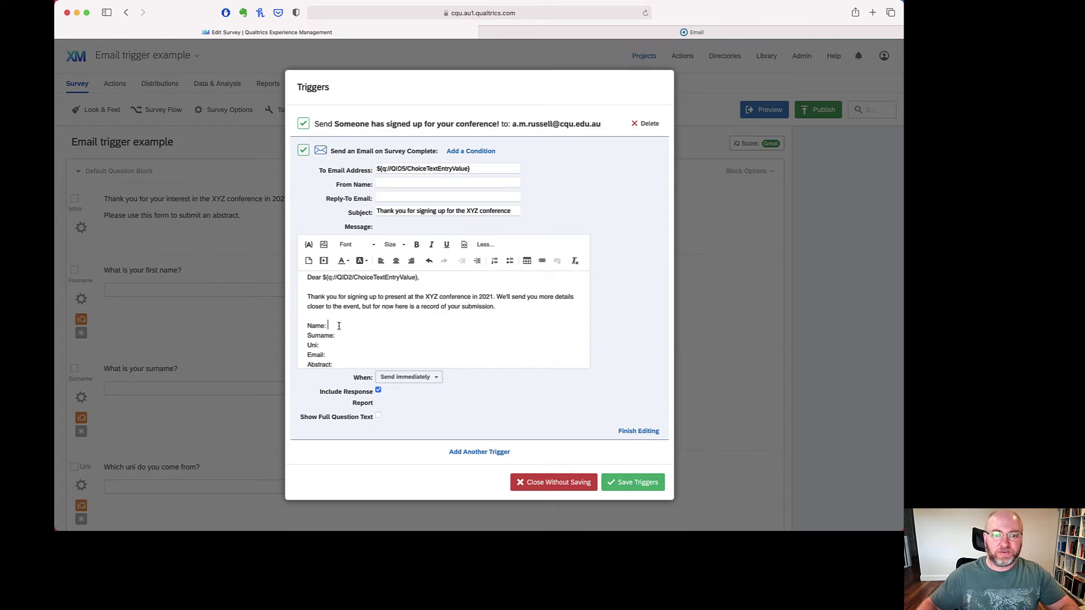
pyautogui.click(308, 244)
pyautogui.moveTo(364, 274)
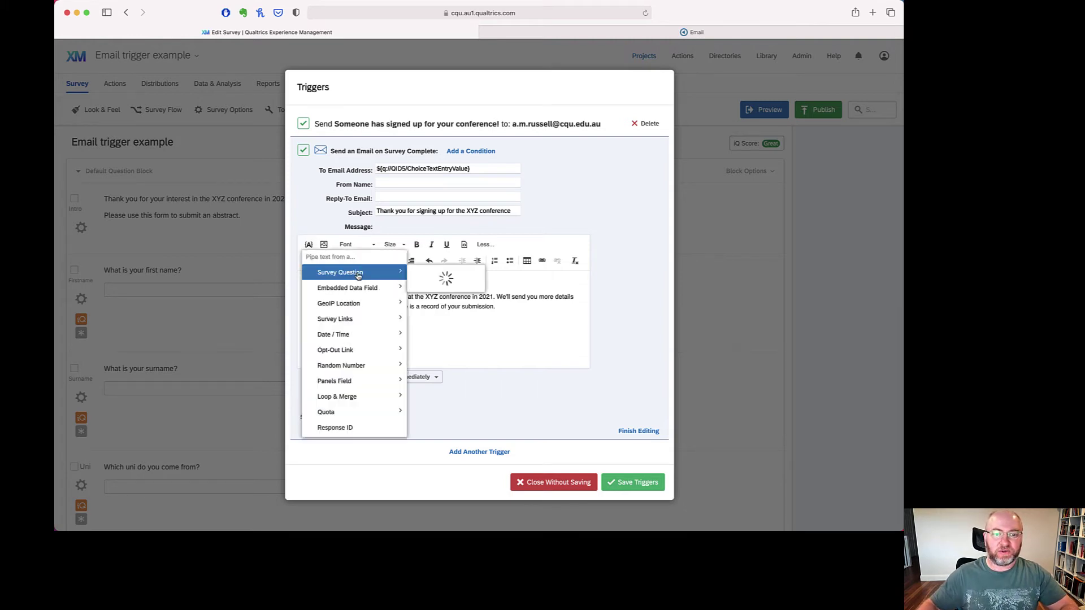
pyautogui.moveTo(466, 326)
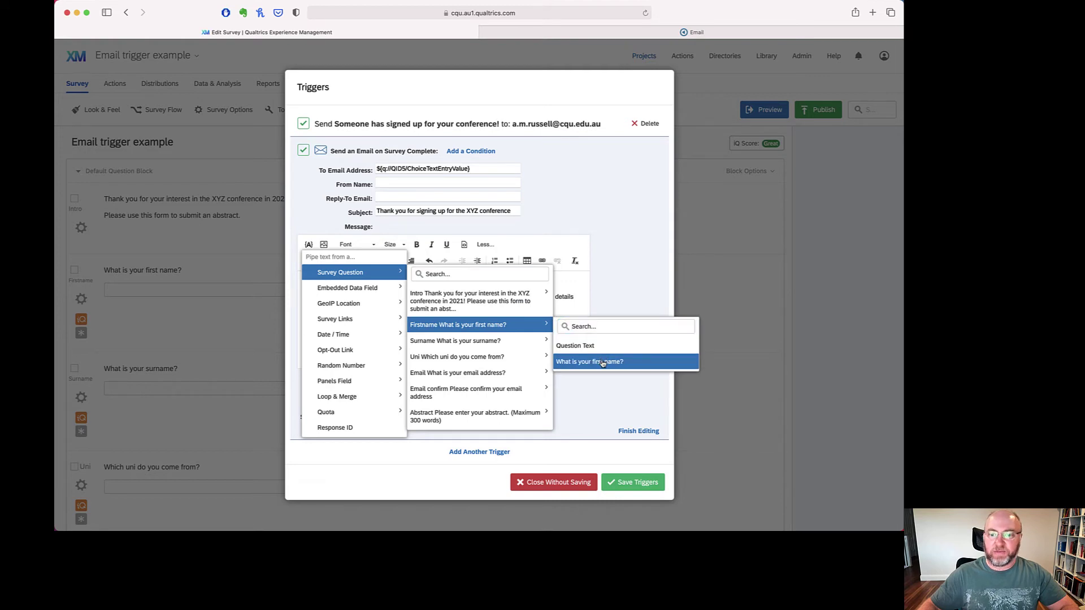
pyautogui.click(602, 363)
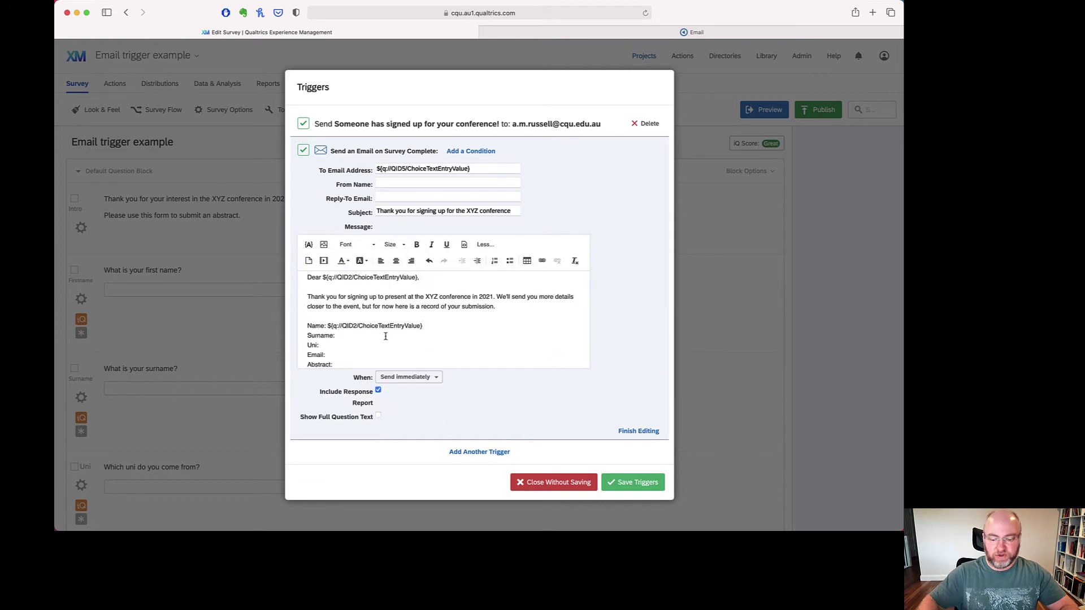
pyautogui.click(309, 244)
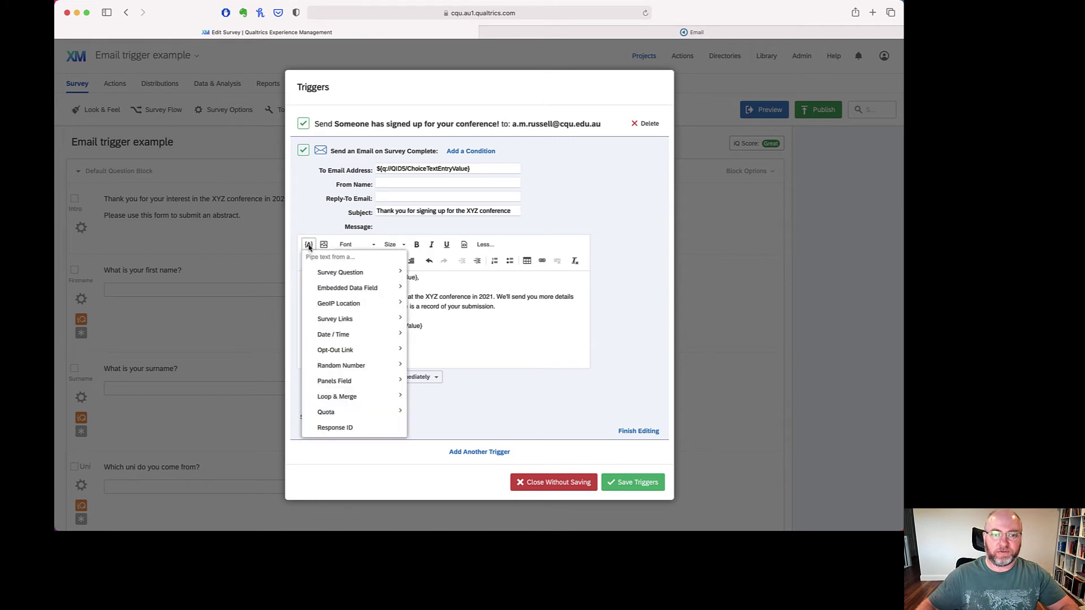
pyautogui.moveTo(350, 272)
pyautogui.moveTo(466, 339)
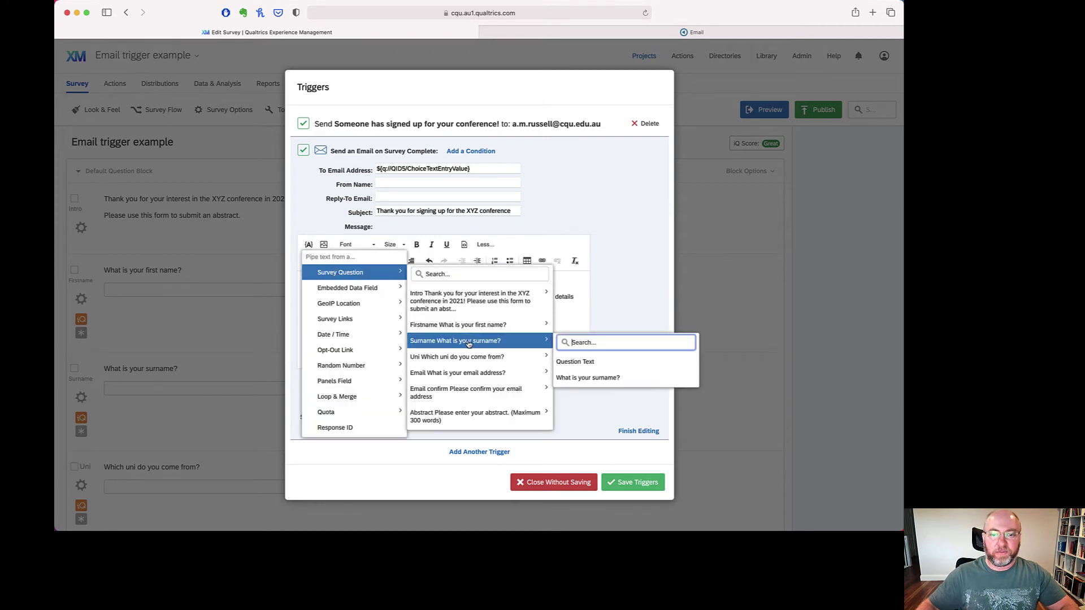
pyautogui.moveTo(413, 374)
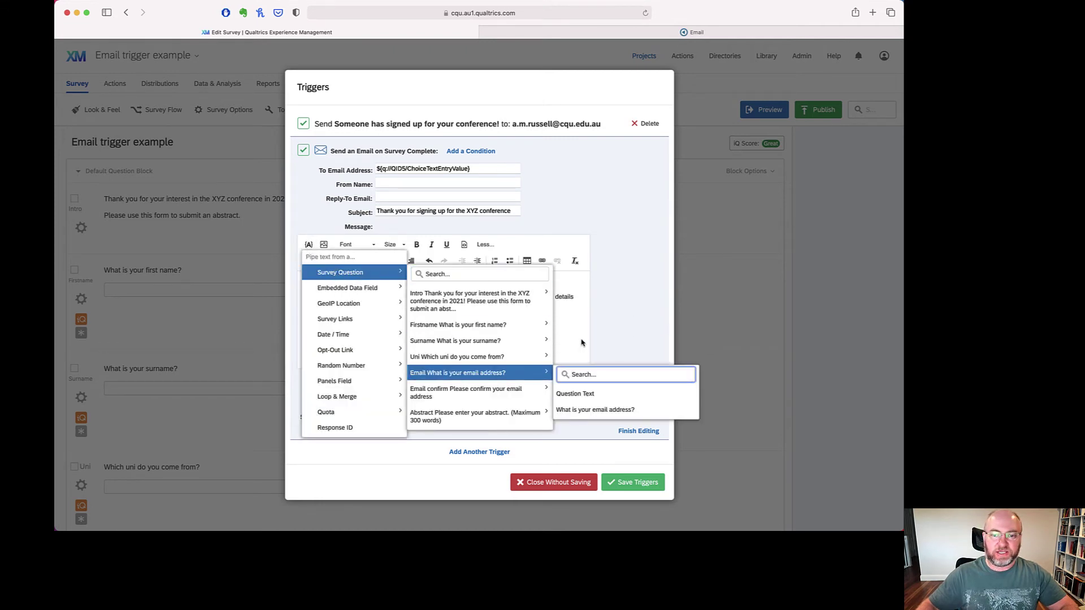
pyautogui.moveTo(531, 326)
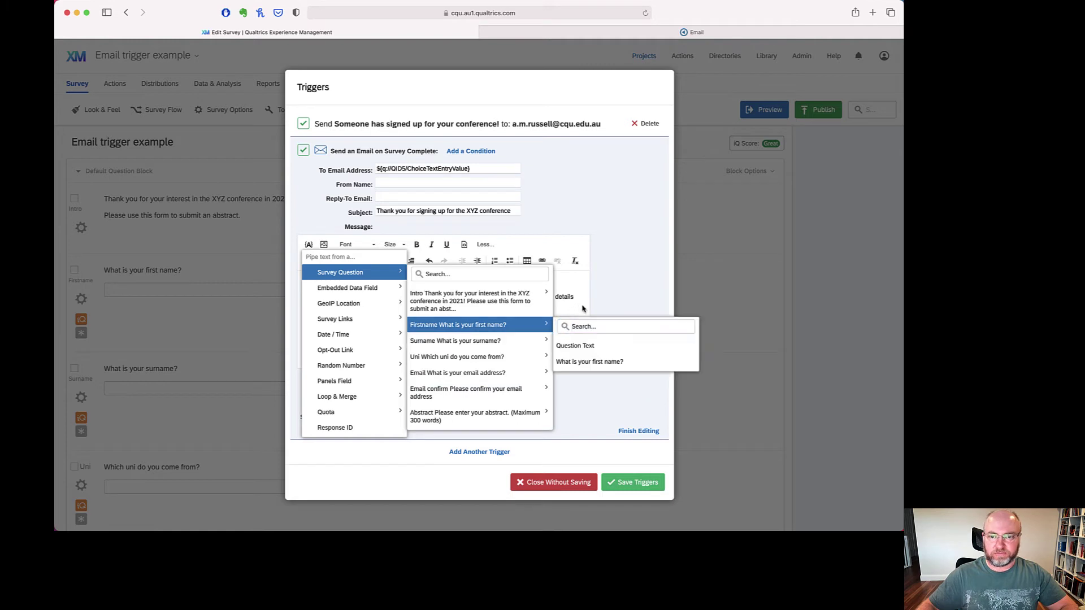
pyautogui.click(580, 306)
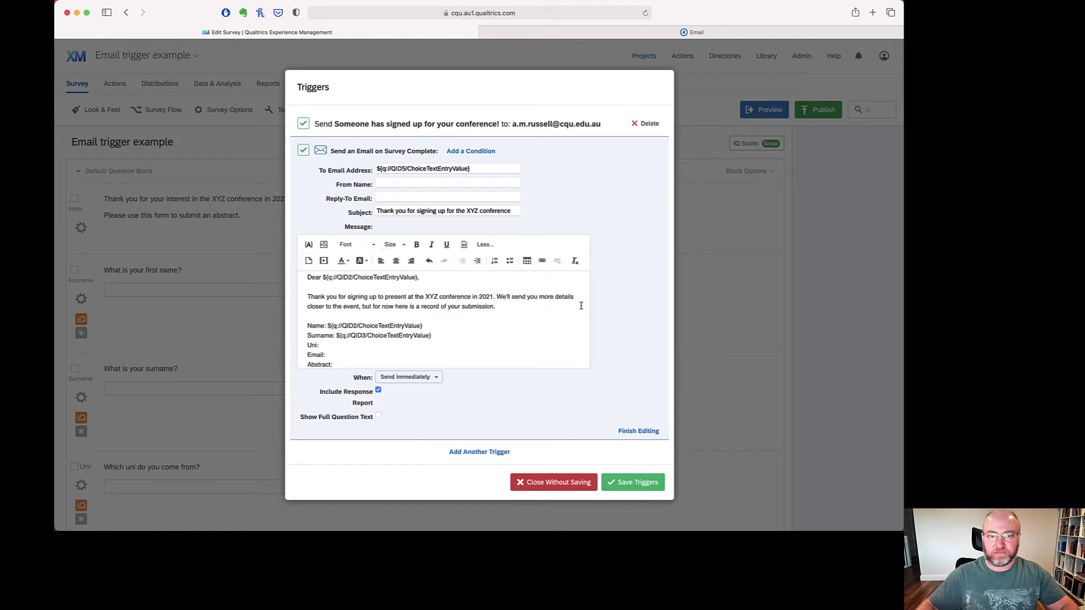
# - Pipe the university, email and abstract answers after the Uni:, Email: and Abstract: labels
pyautogui.click(308, 244)
pyautogui.moveTo(341, 276)
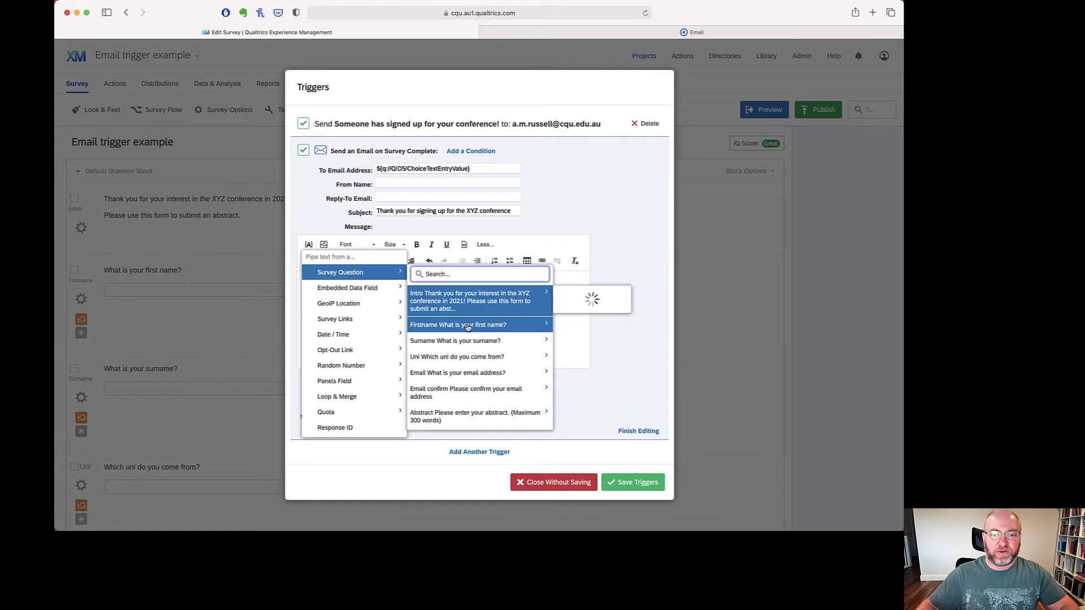
pyautogui.moveTo(479, 357)
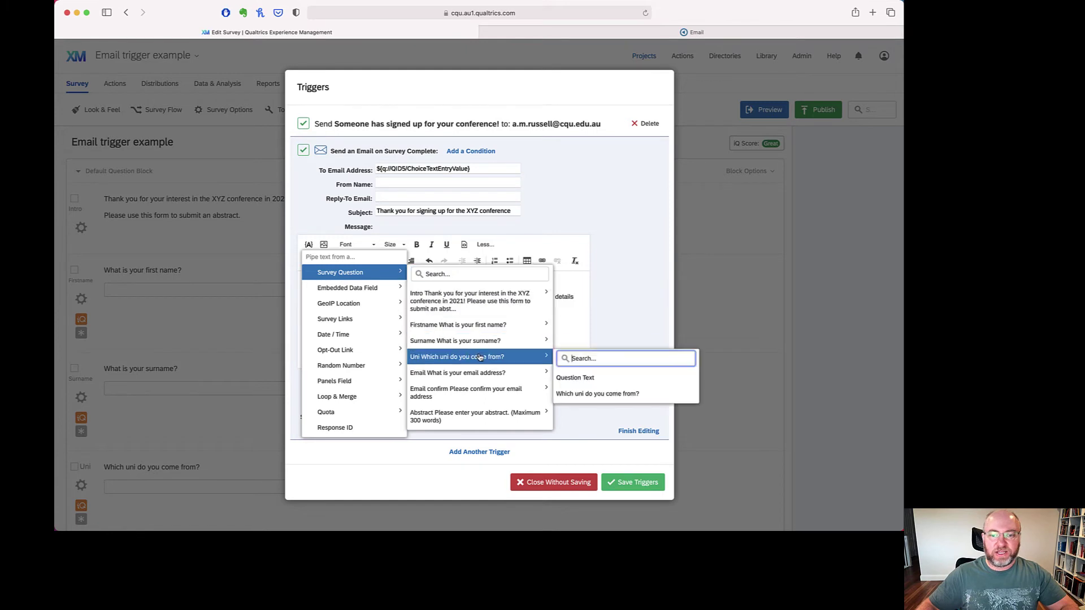
pyautogui.click(593, 394)
pyautogui.click(347, 356)
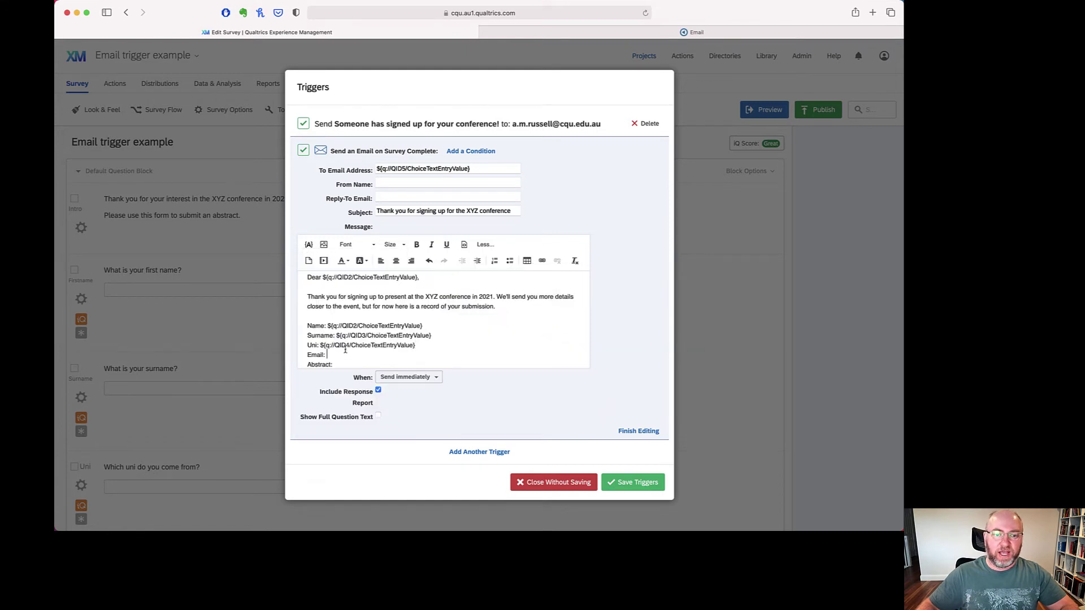
pyautogui.click(309, 244)
pyautogui.moveTo(348, 275)
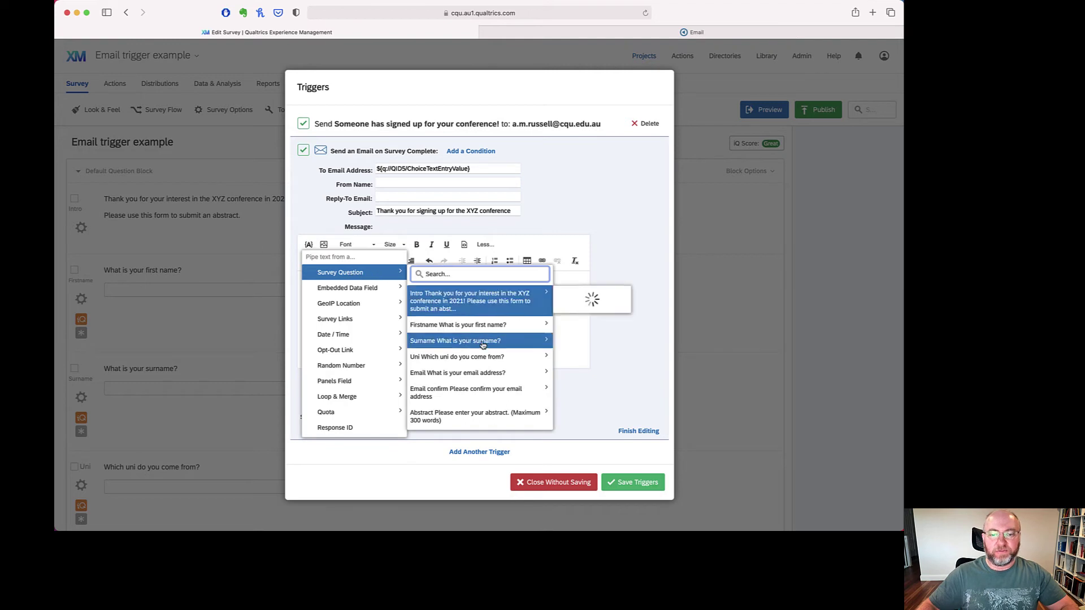
pyautogui.moveTo(488, 373)
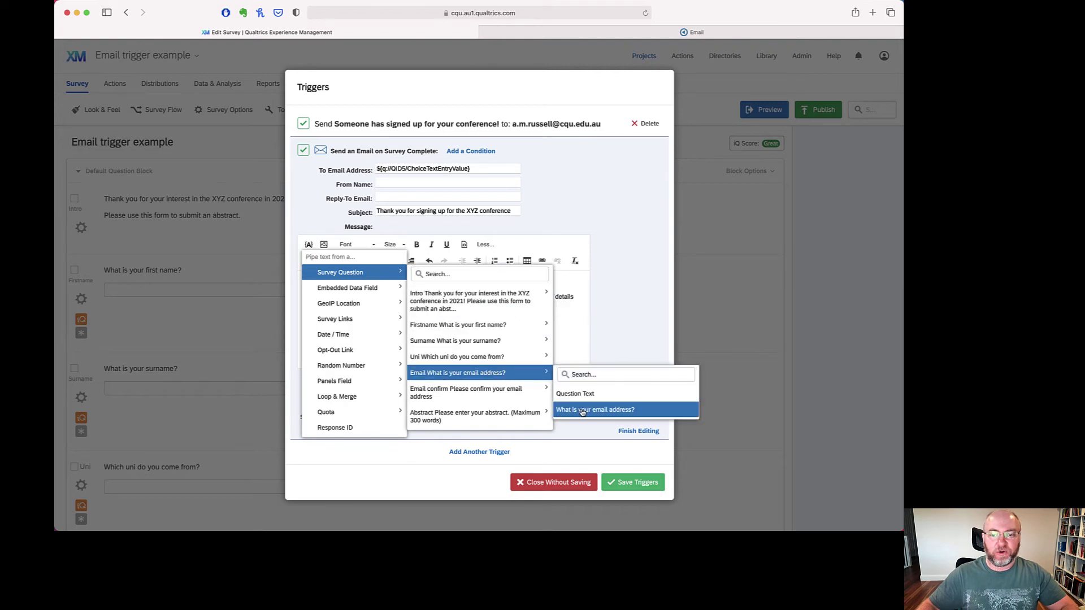
pyautogui.click(588, 409)
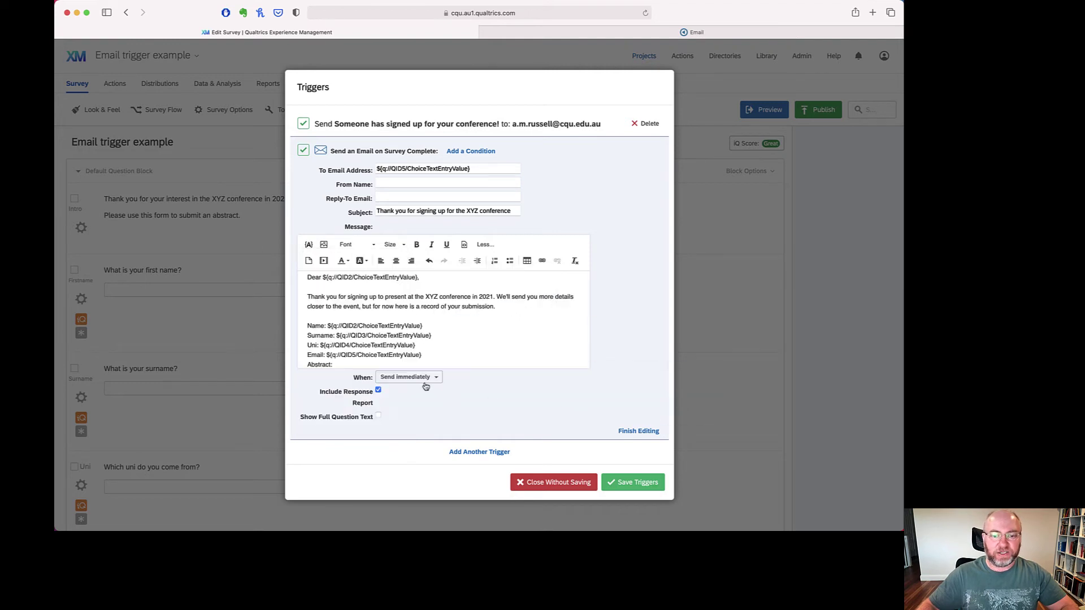
pyautogui.click(308, 244)
pyautogui.moveTo(341, 273)
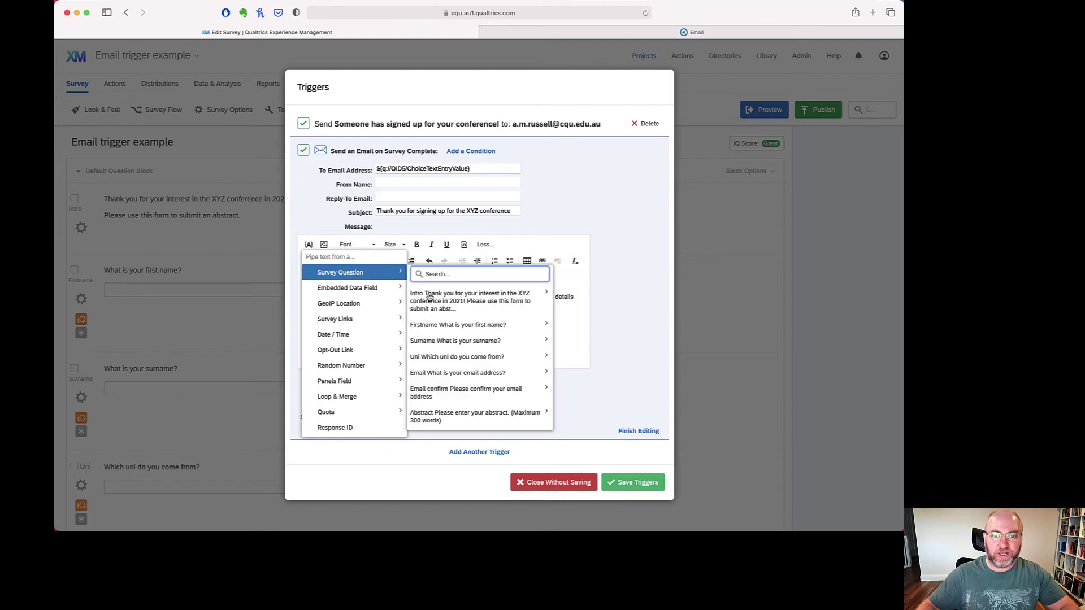
pyautogui.moveTo(489, 417)
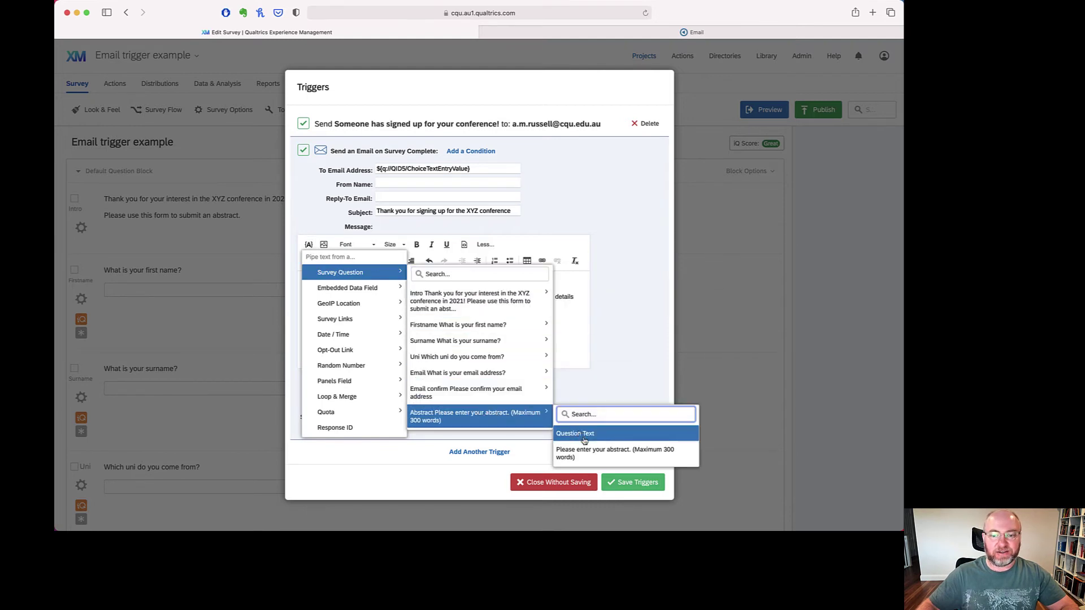
pyautogui.click(614, 453)
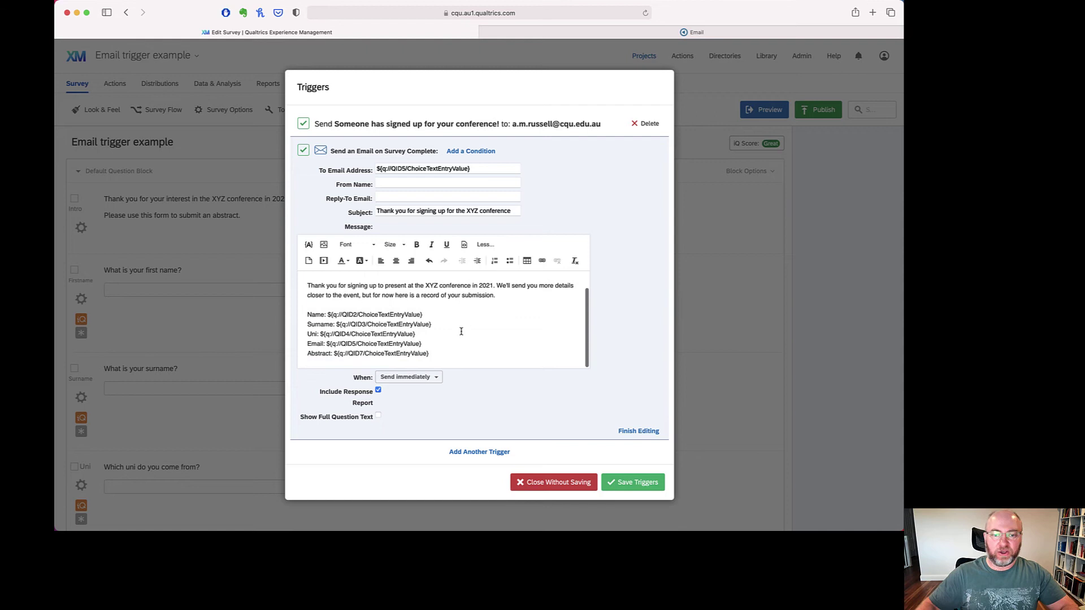
# - End with a committee-contact line and 'Kind regards,' sign-off, and exclude the response report
pyautogui.press('Return')
pyautogui.press('Return')
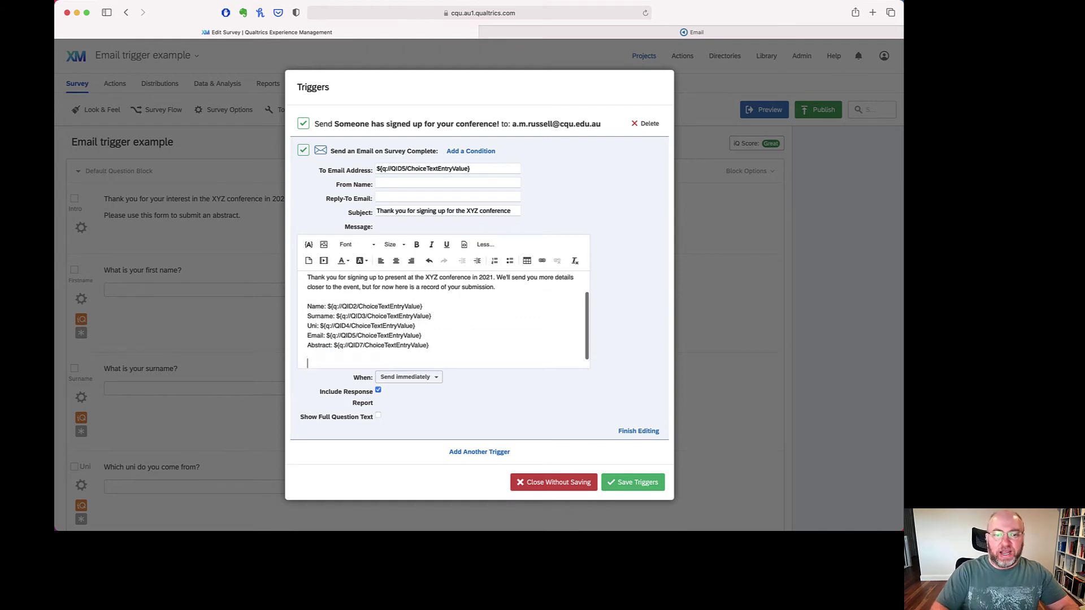
pyautogui.write('If y')
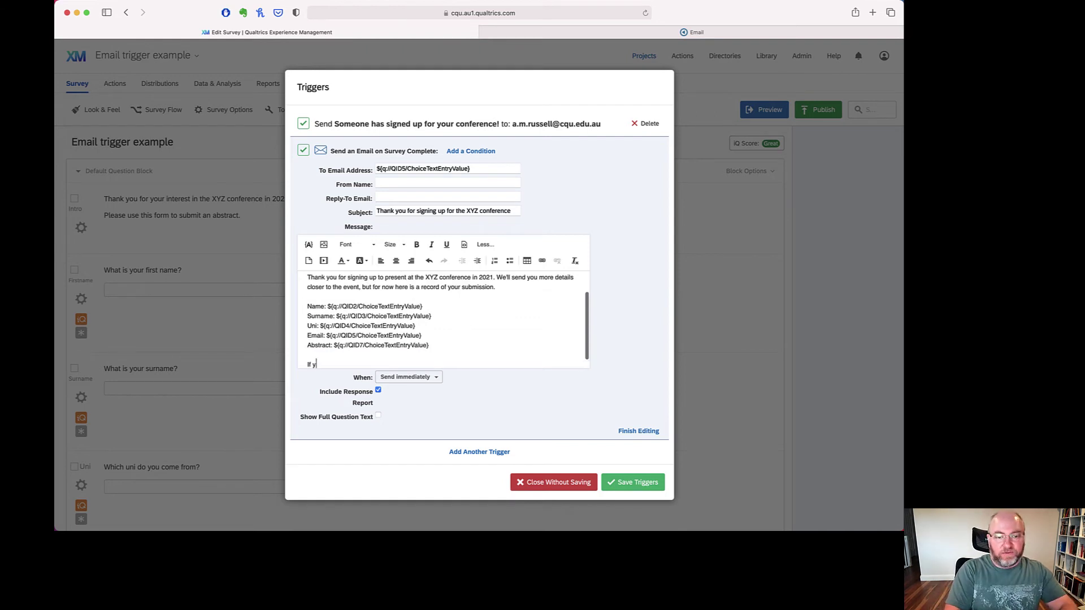
pyautogui.write('ou have any questions, pleas')
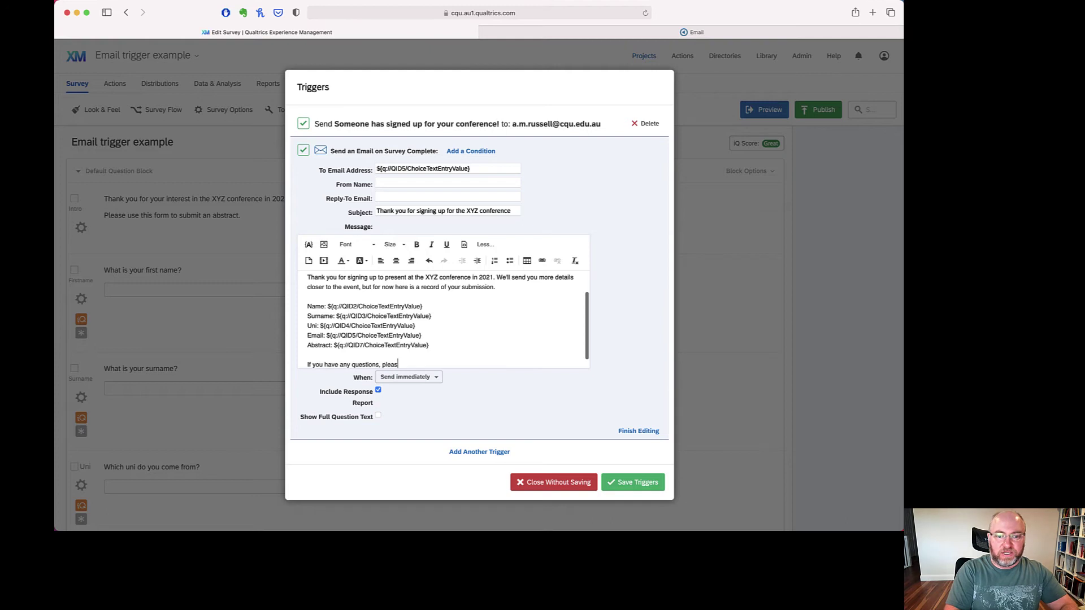
pyautogui.write('e contact the conference')
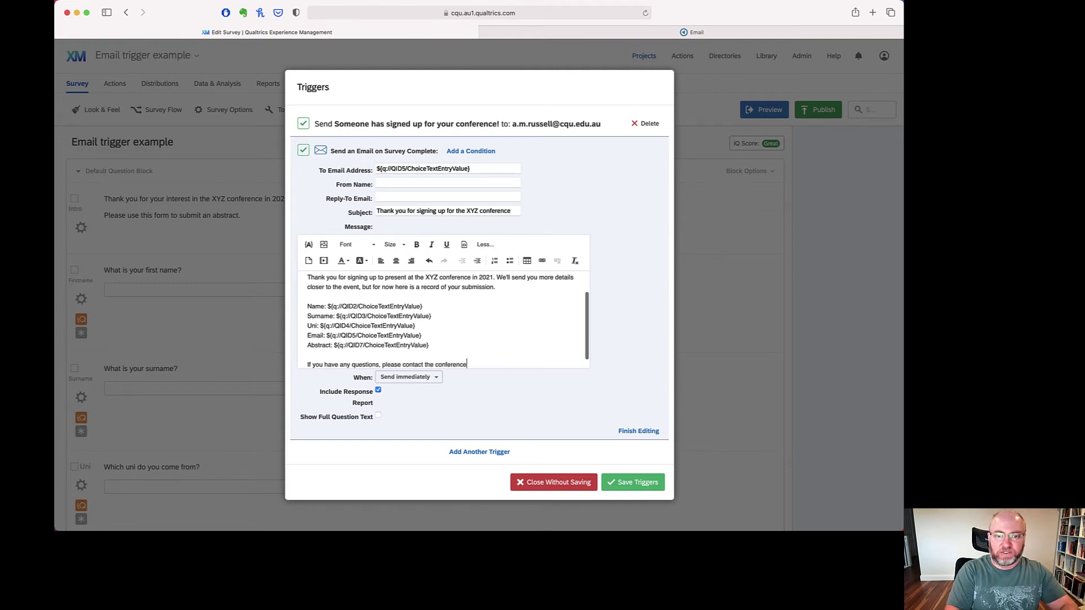
pyautogui.write(' committee ')
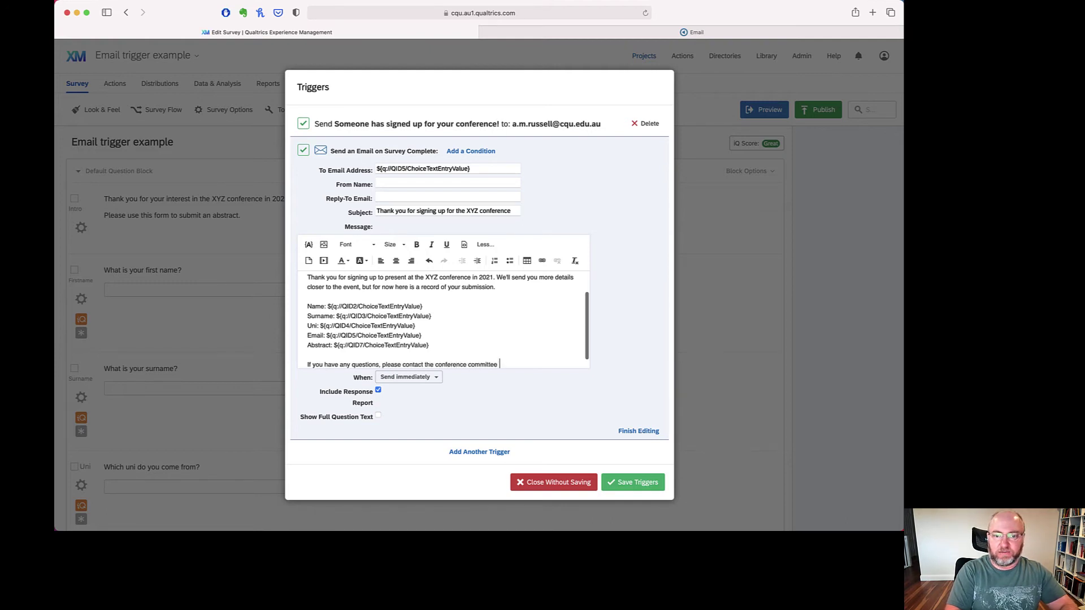
pyautogui.write('at ')
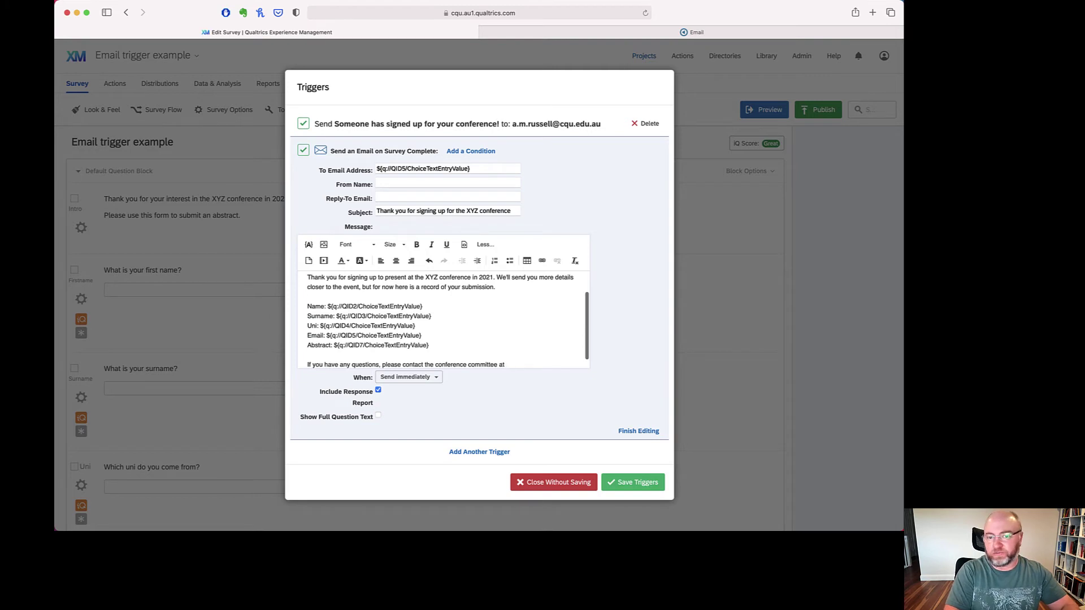
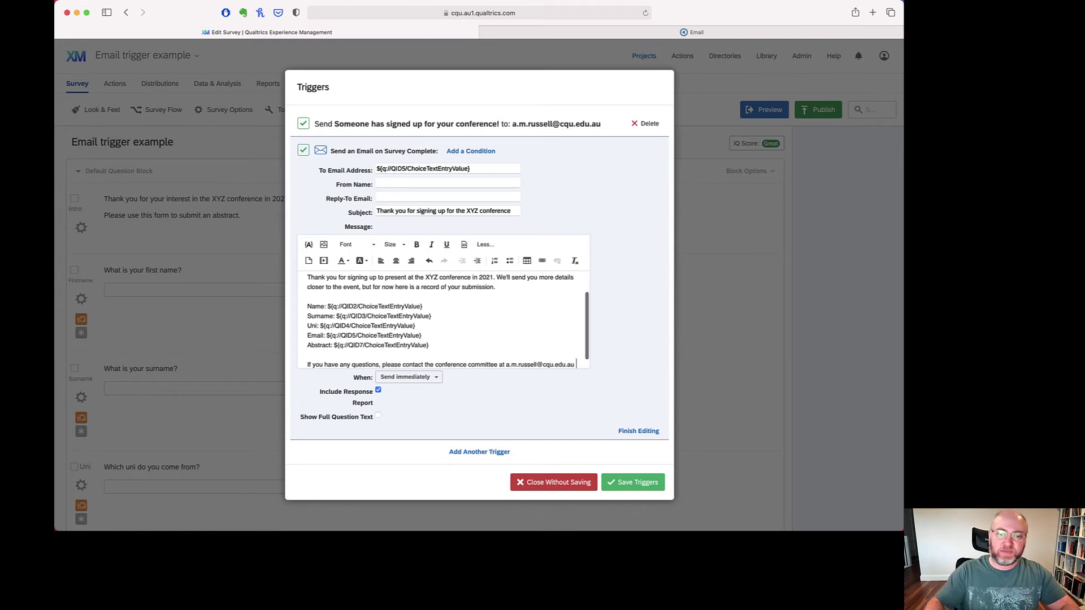
pyautogui.press('Return')
pyautogui.press('Return')
pyautogui.write('Kind regards,')
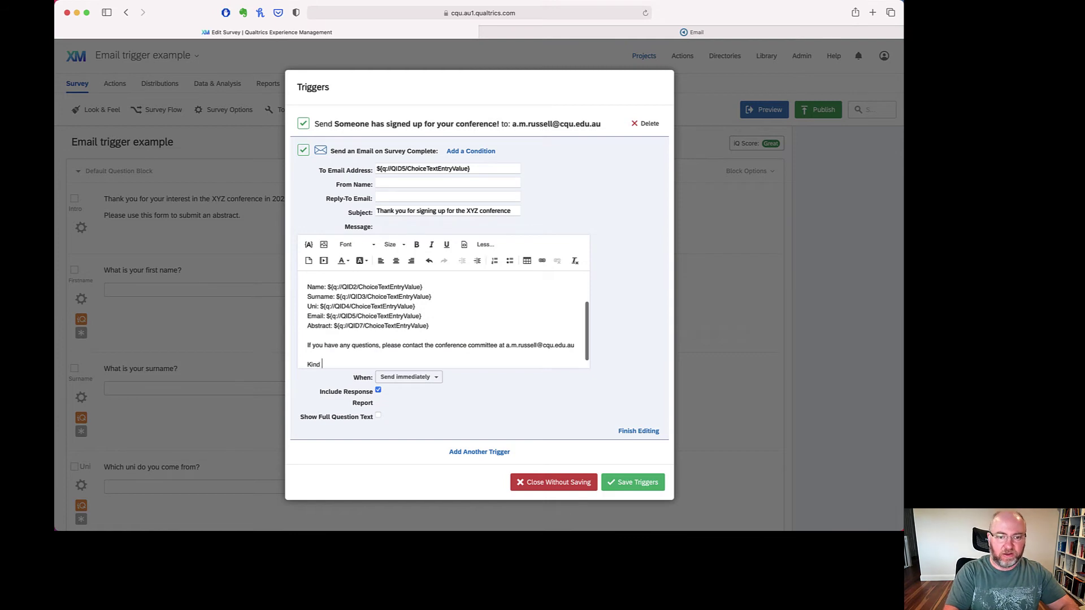
pyautogui.press('Return')
pyautogui.write('Alex Russell')
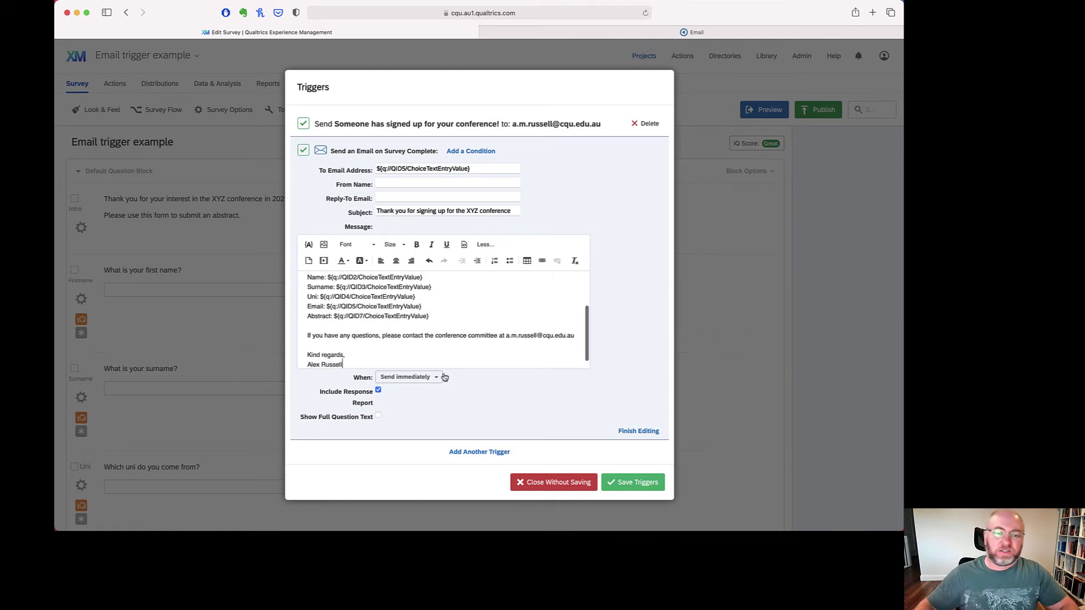
pyautogui.click(378, 392)
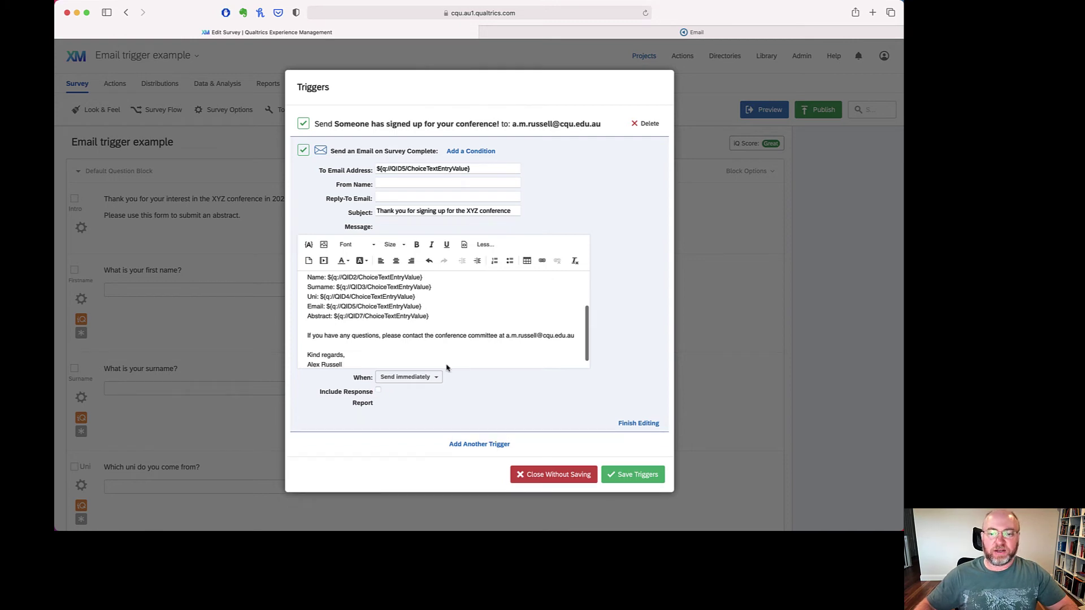
# - Finish the confirmation trigger, add a third trigger, and paste the piped email answer as recipient
pyautogui.click(637, 425)
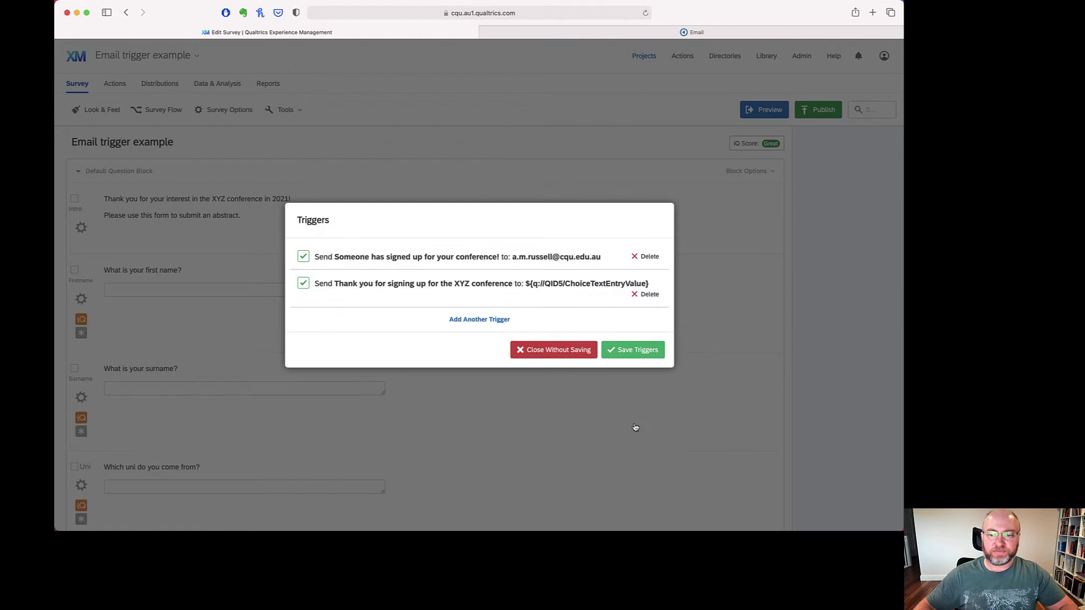
pyautogui.click(479, 320)
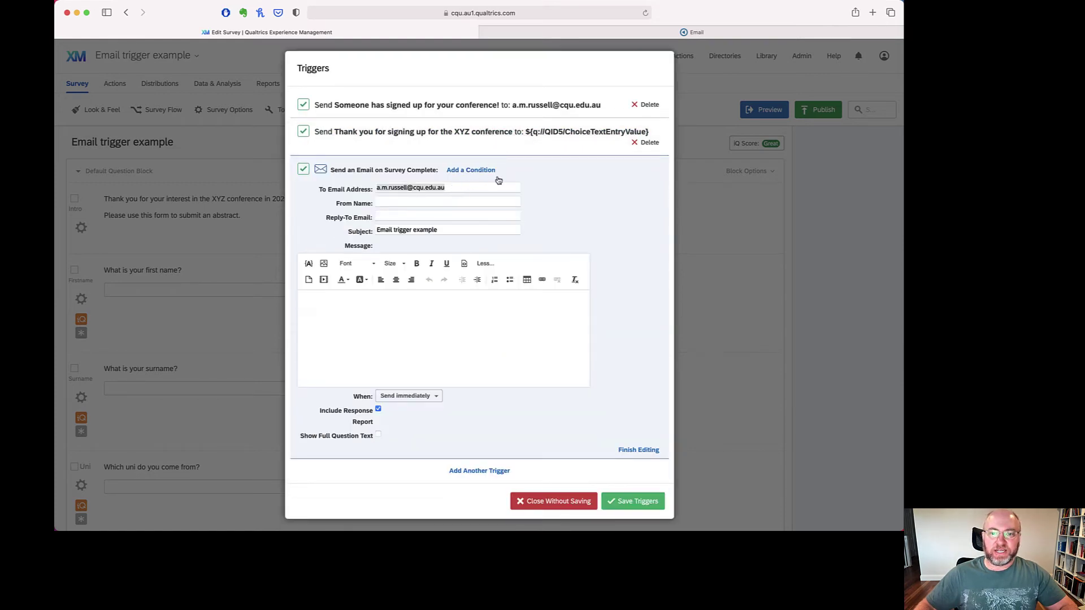
pyautogui.click(461, 187)
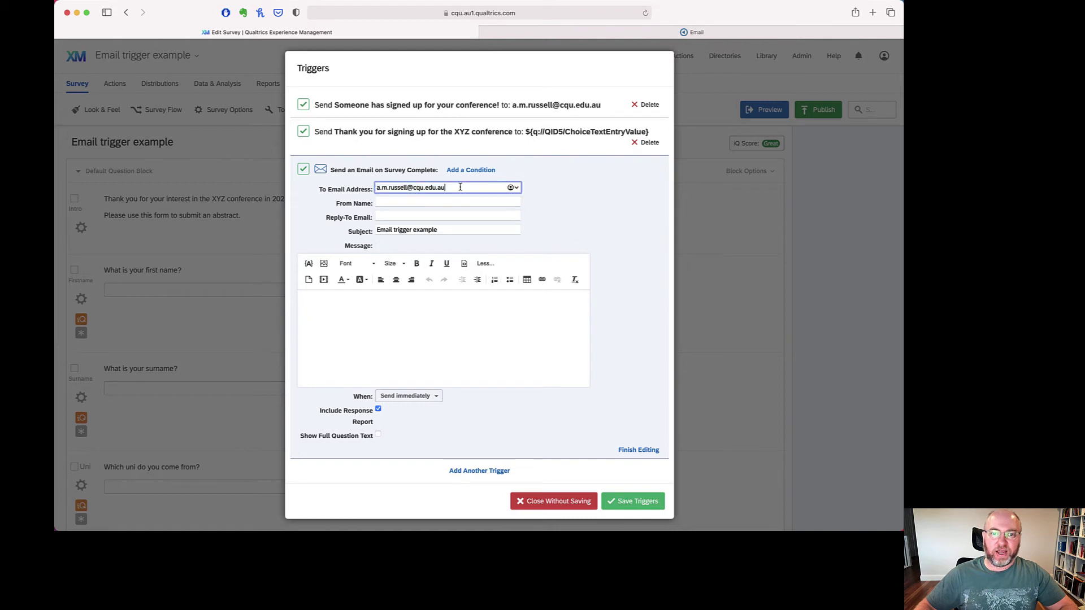
pyautogui.press('super+a')
pyautogui.write('${q://QID5/ChoiceTextEntryValue}')
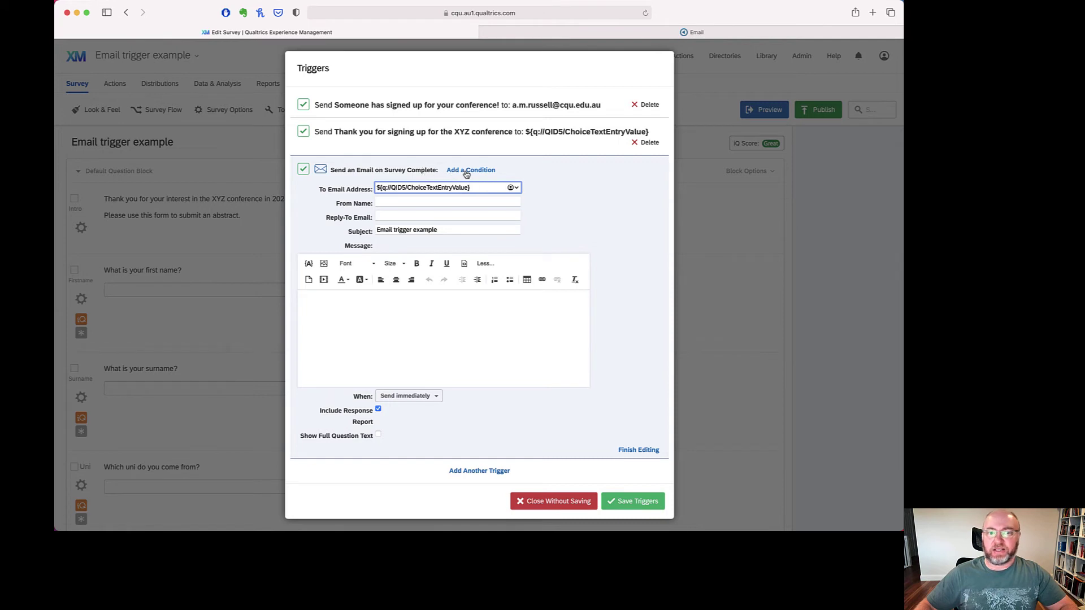
# - Add a first condition requiring the email question's answer to be Is Not Empty
pyautogui.click(466, 171)
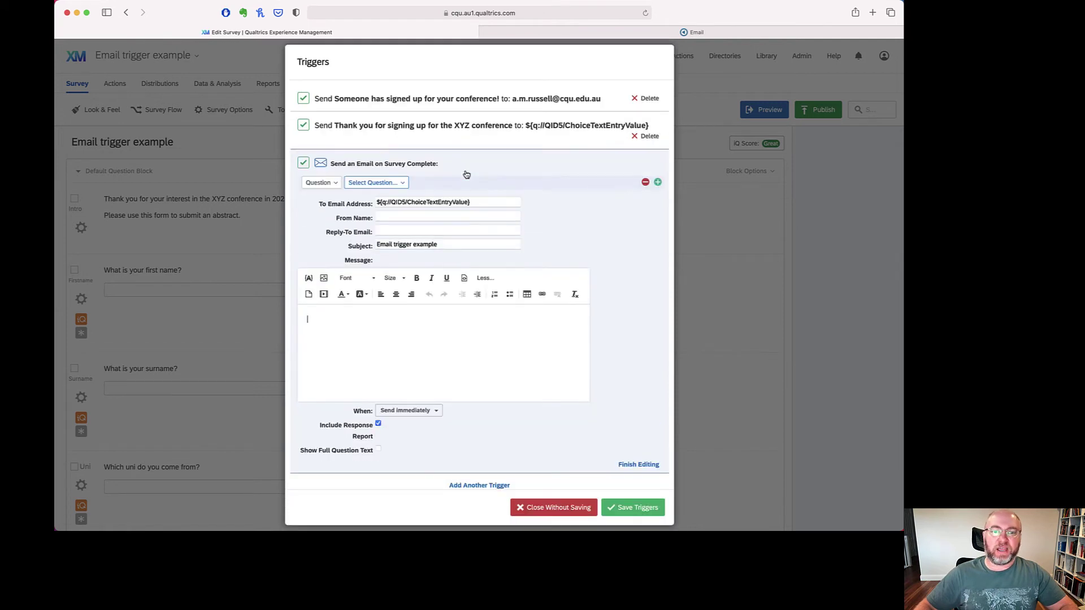
pyautogui.click(398, 183)
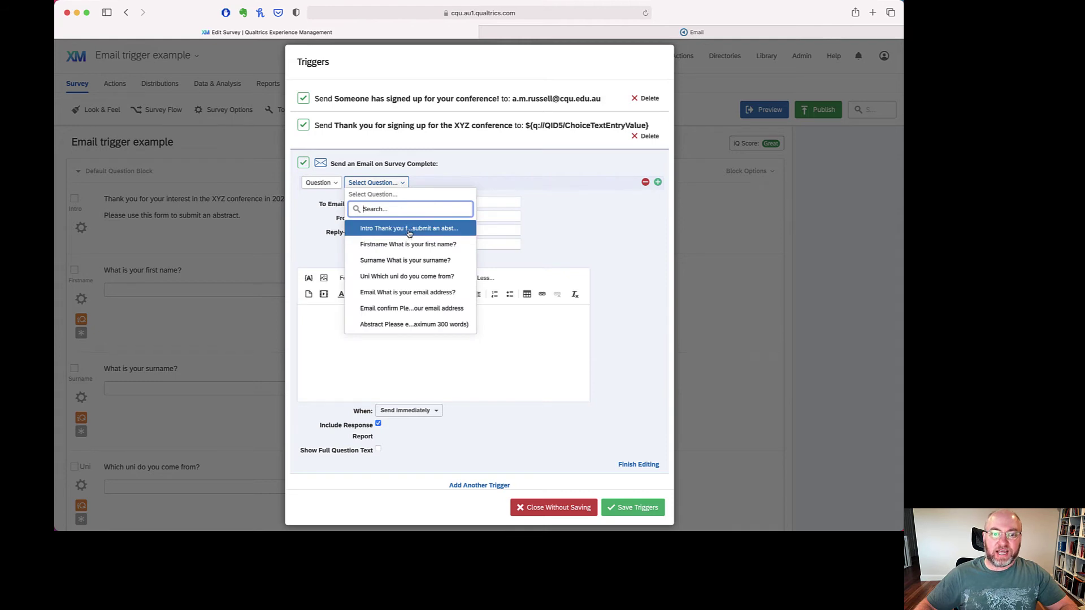
pyautogui.click(409, 229)
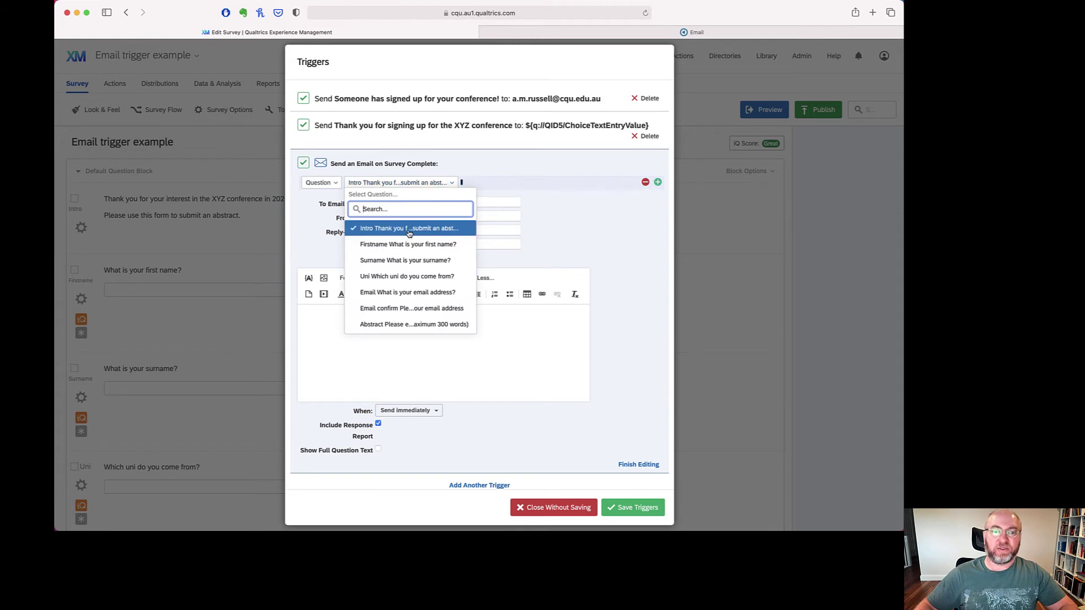
pyautogui.click(440, 184)
pyautogui.click(440, 292)
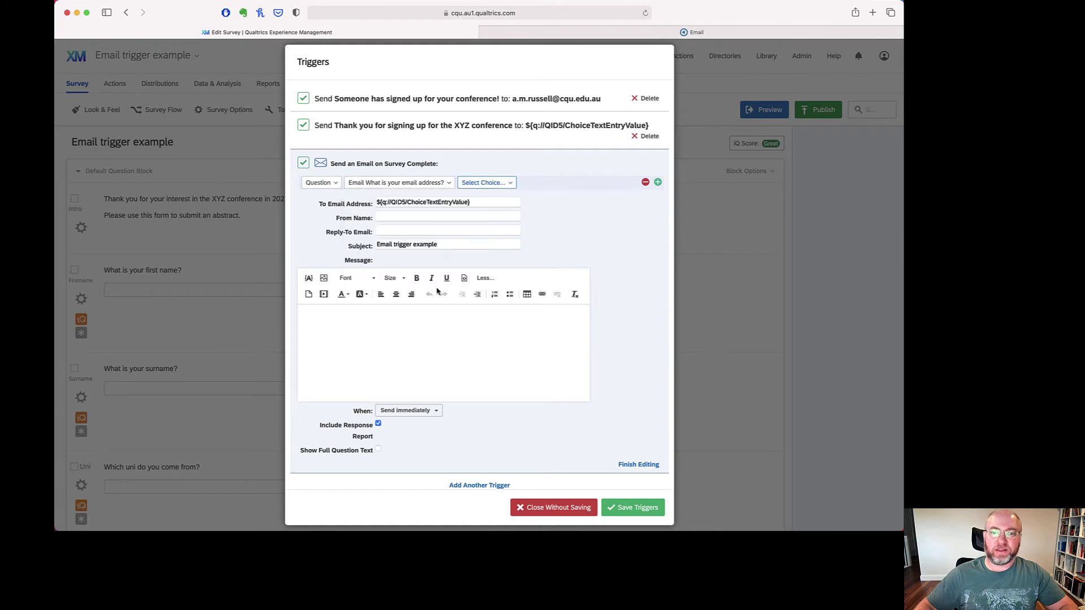
pyautogui.click(489, 182)
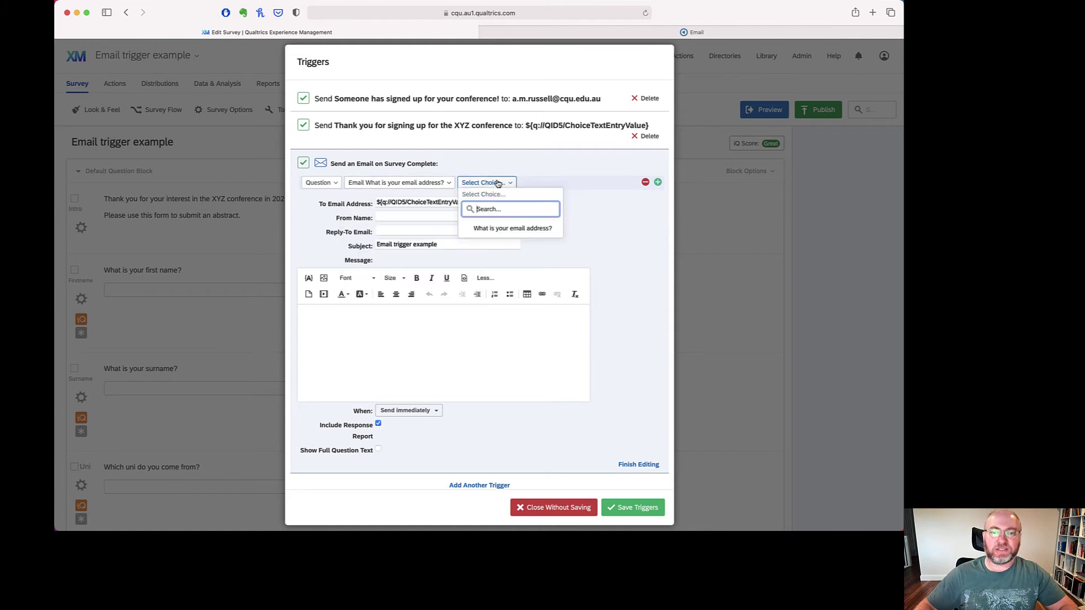
pyautogui.click(519, 229)
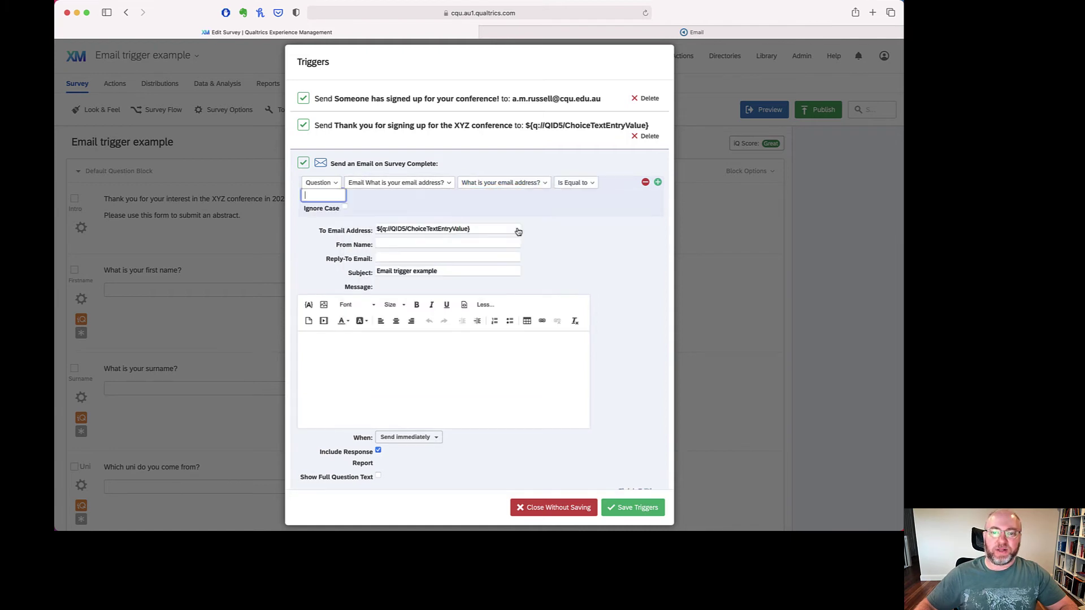
pyautogui.click(575, 183)
pyautogui.click(555, 310)
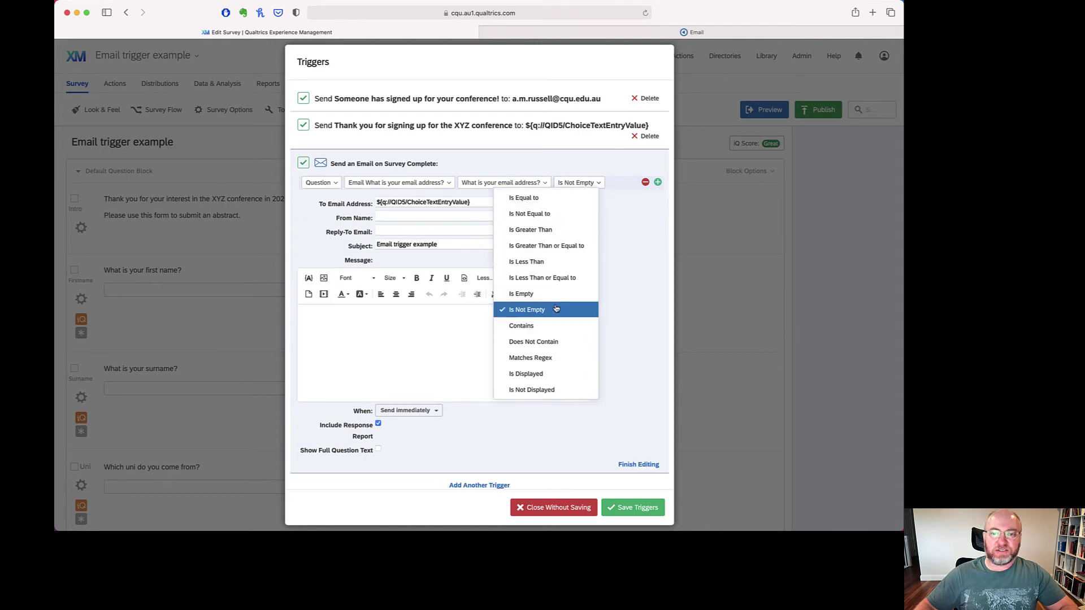
# - Add an And condition requiring the Abstract question's text entry to be Is Empty
pyautogui.click(658, 183)
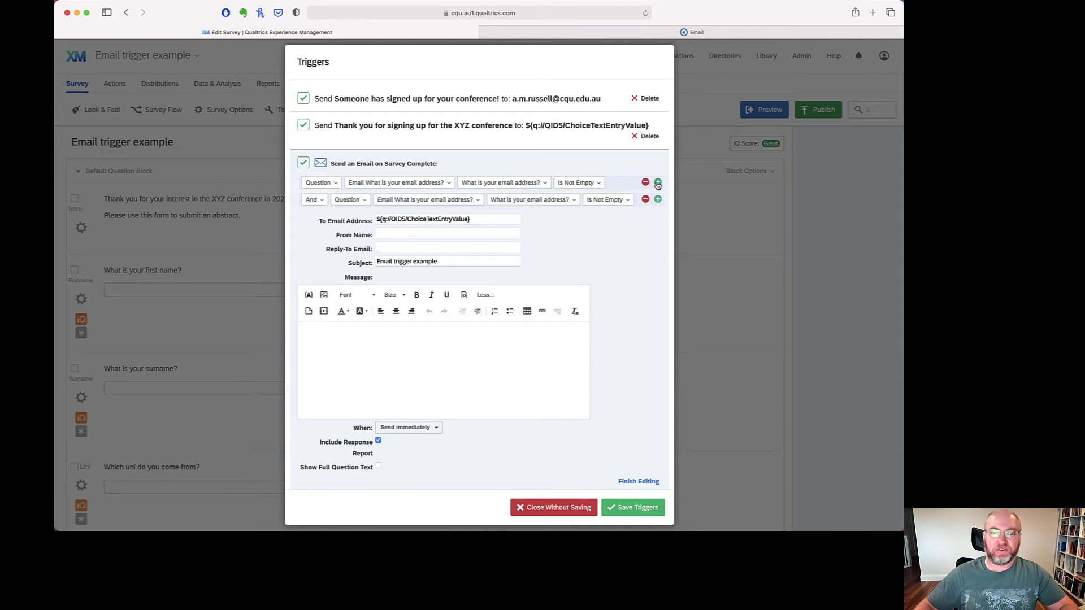
pyautogui.click(426, 201)
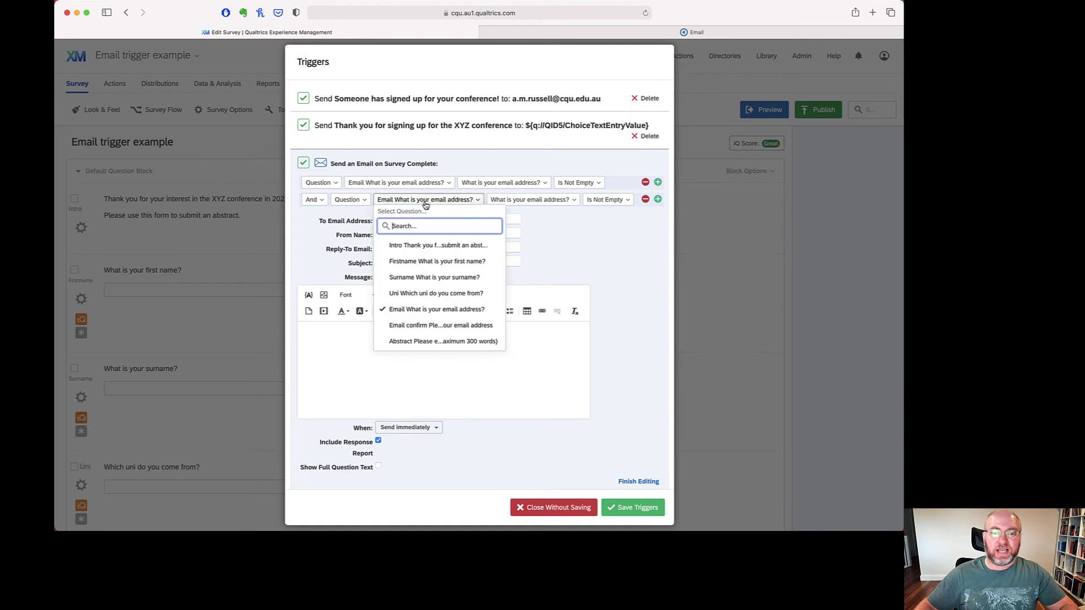
pyautogui.click(437, 341)
pyautogui.click(524, 202)
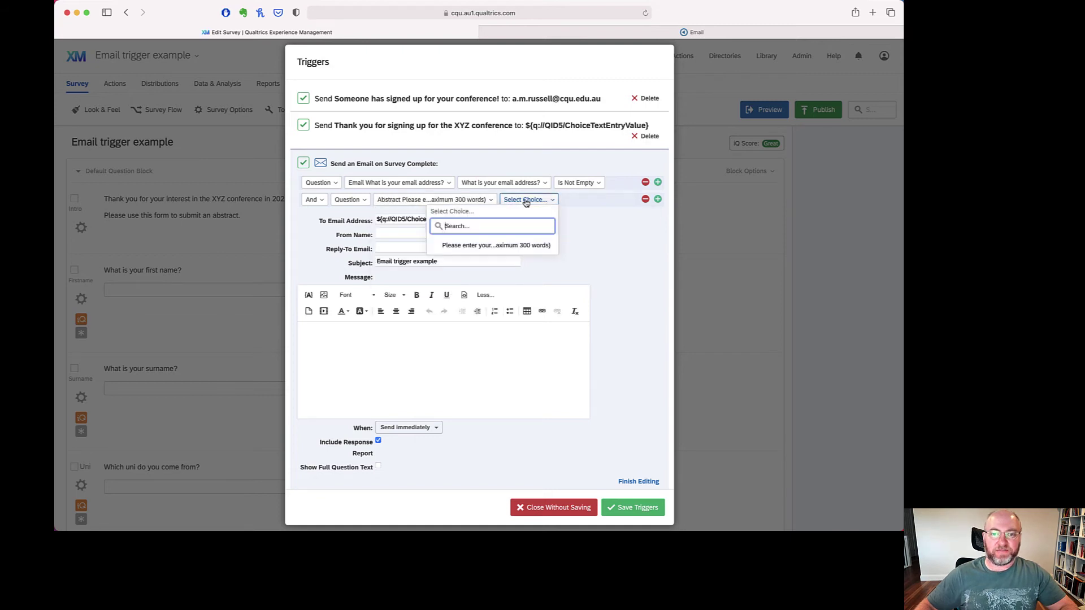
pyautogui.click(500, 243)
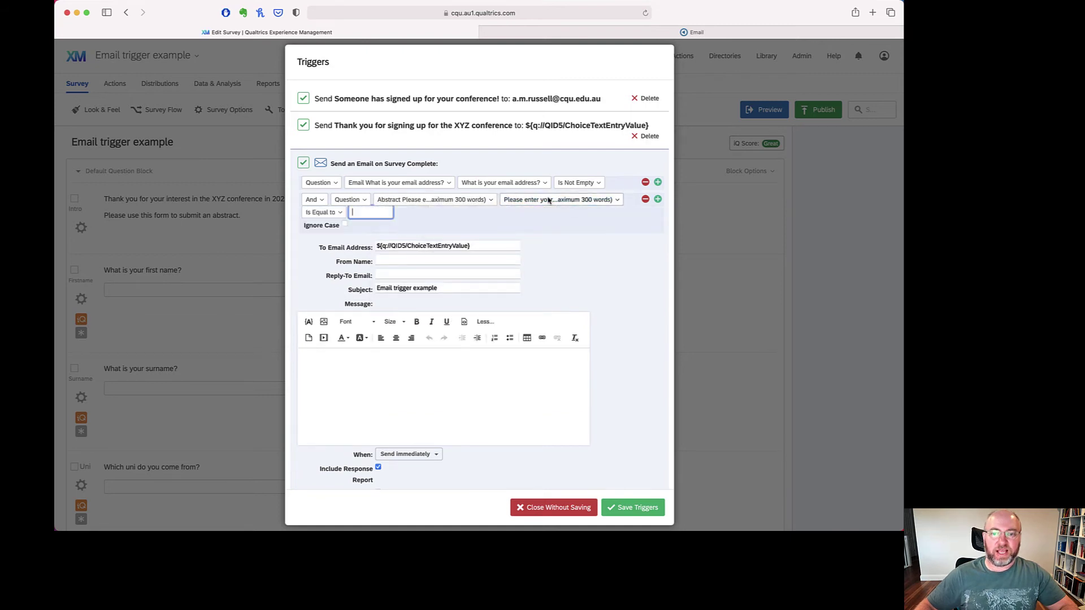
pyautogui.click(323, 212)
pyautogui.click(364, 327)
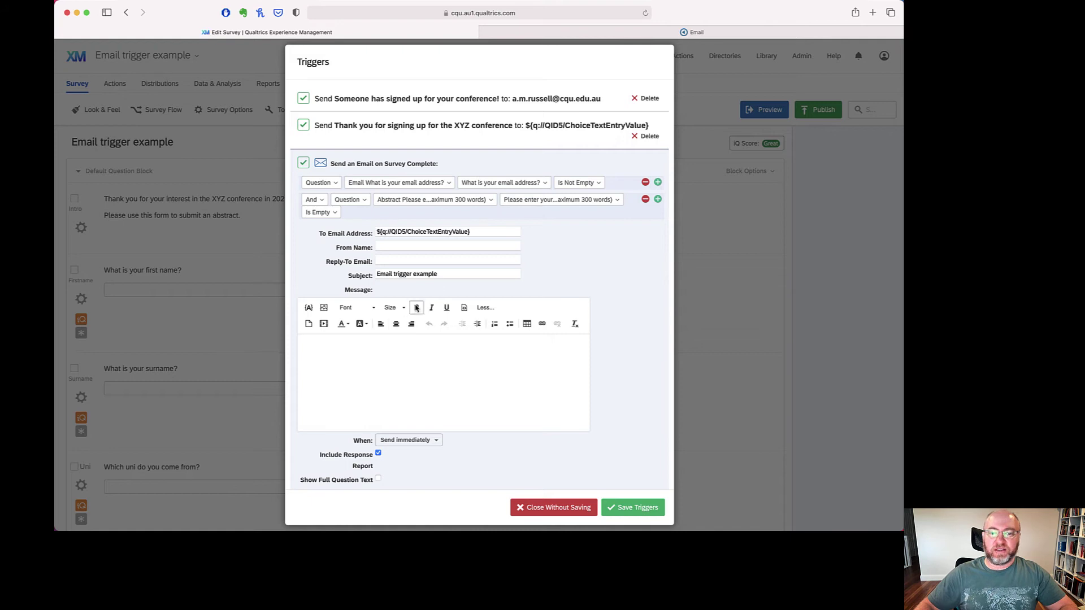
# - Replace the subject with 'No abstract received for XYZ conference'
pyautogui.moveTo(441, 274); pyautogui.dragTo(373, 271)
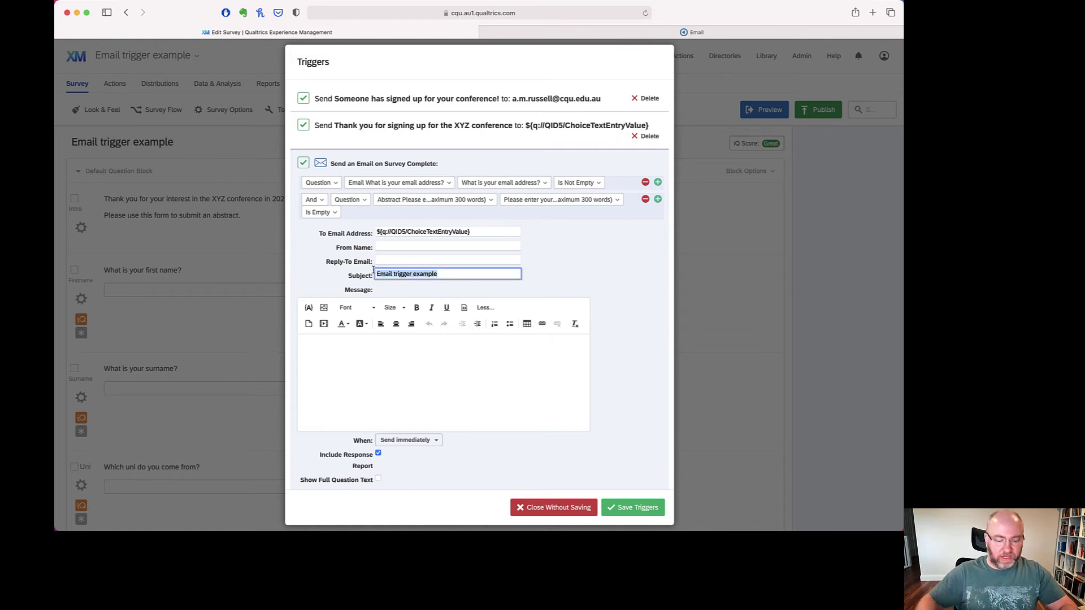
pyautogui.write('No abstract re')
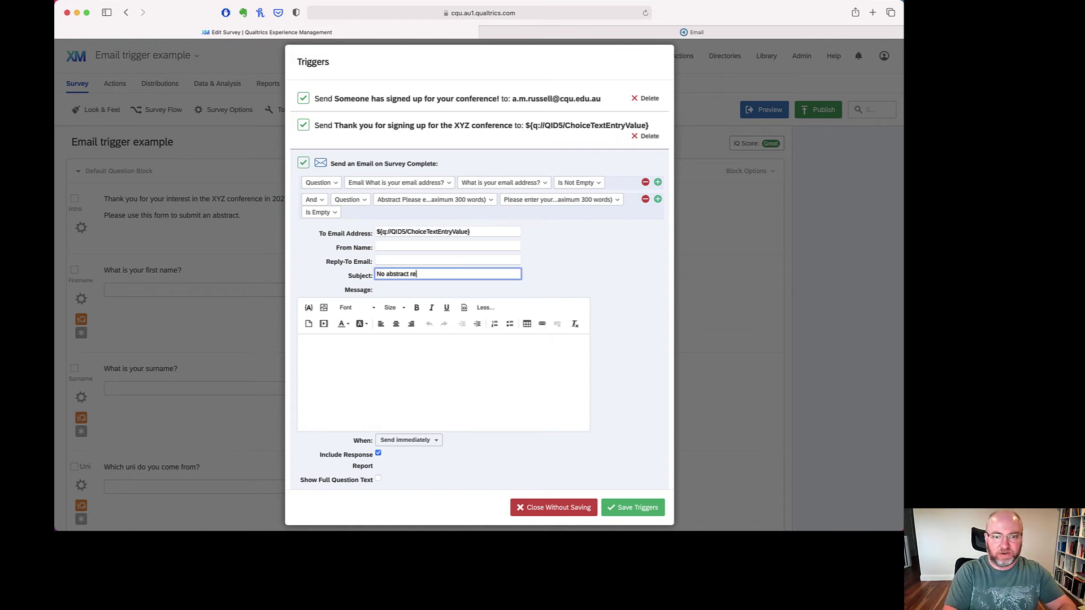
pyautogui.write('ceived for ')
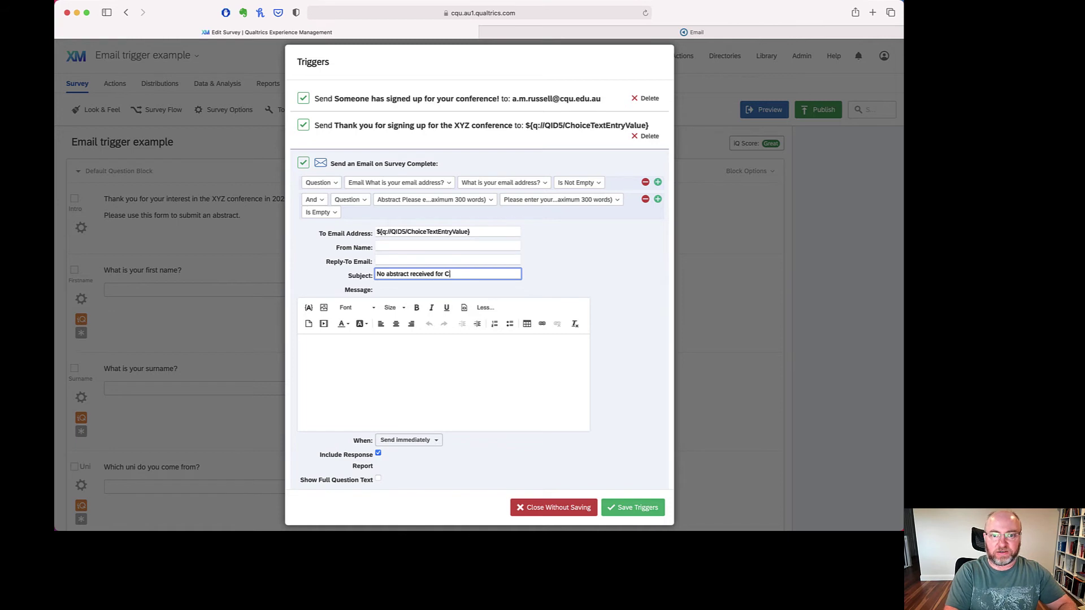
pyautogui.write('XYZ conference')
pyautogui.click(307, 349)
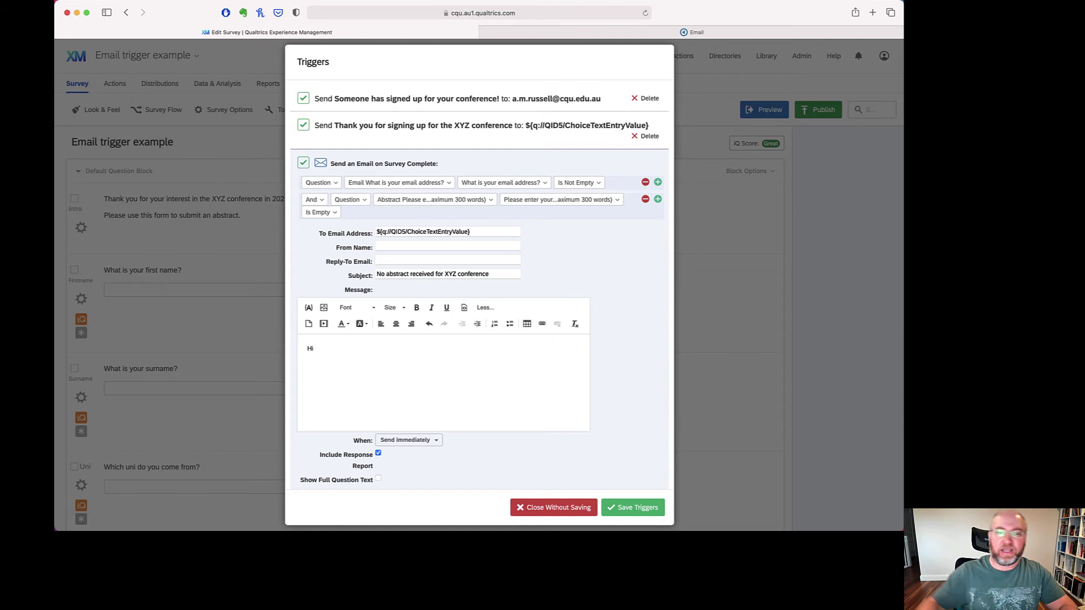
# - Write the body greeting by piped first name and noting the XYZ conference abstract hasn't arrived
pyautogui.click(309, 308)
pyautogui.moveTo(340, 335)
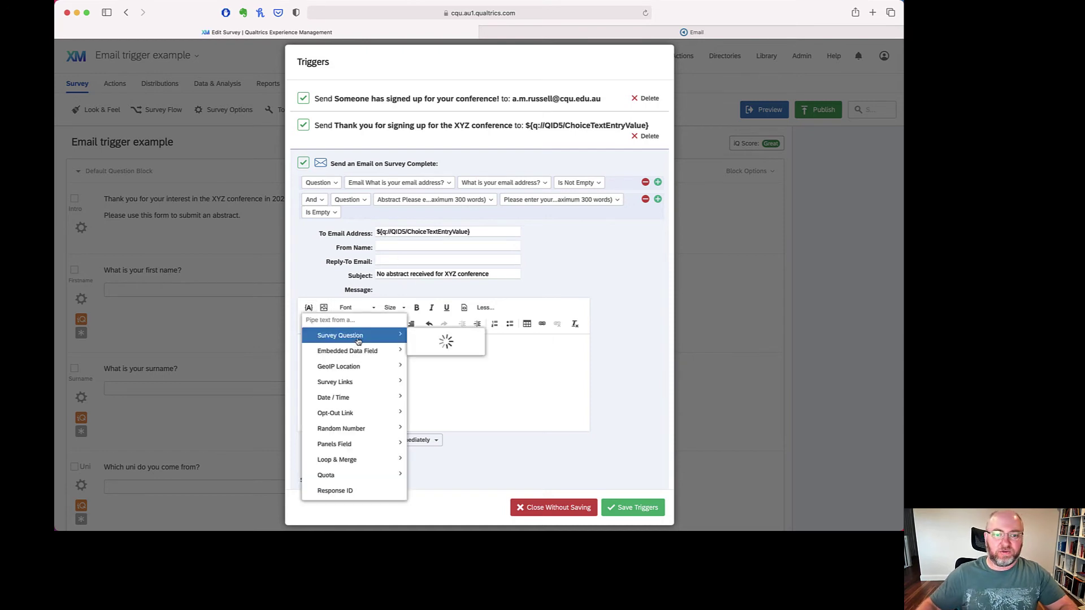
pyautogui.moveTo(525, 388)
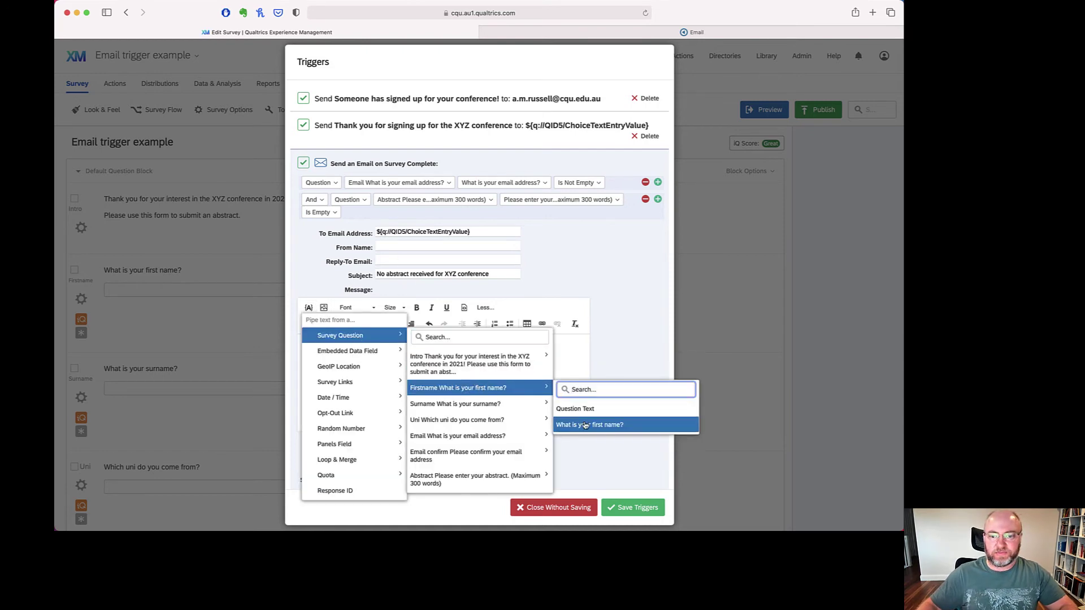
pyautogui.click(588, 424)
pyautogui.write(',')
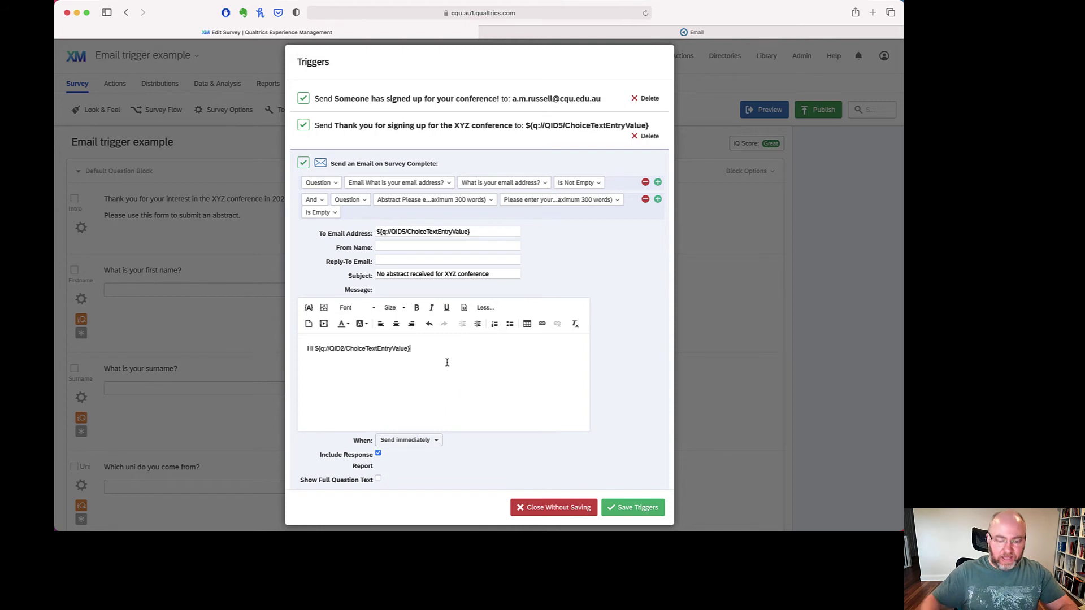
pyautogui.press('Return')
pyautogui.write('We see that you started a')
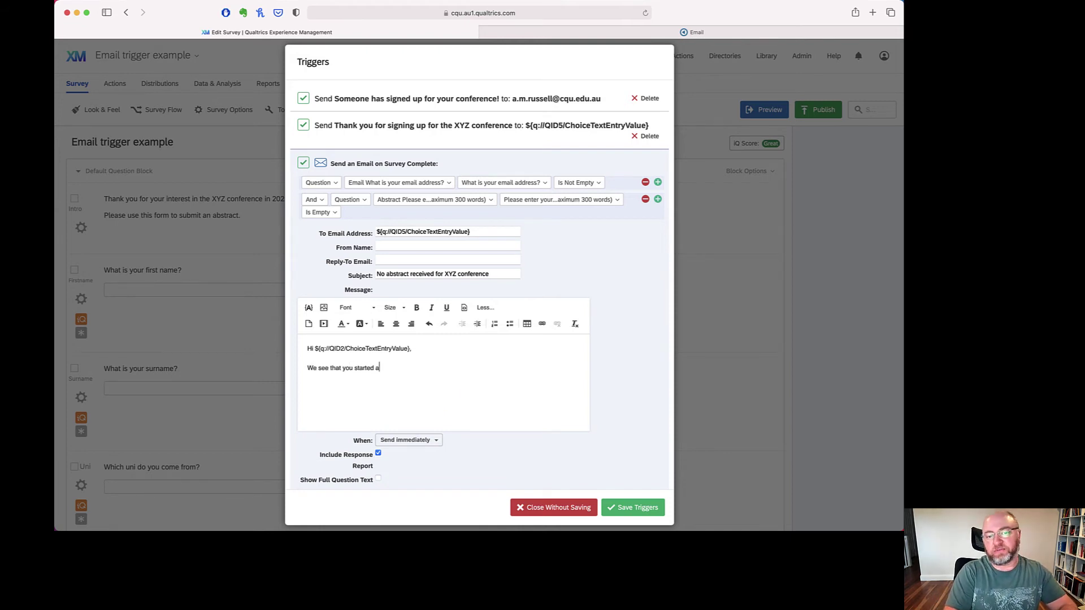
pyautogui.press('BackSpace')
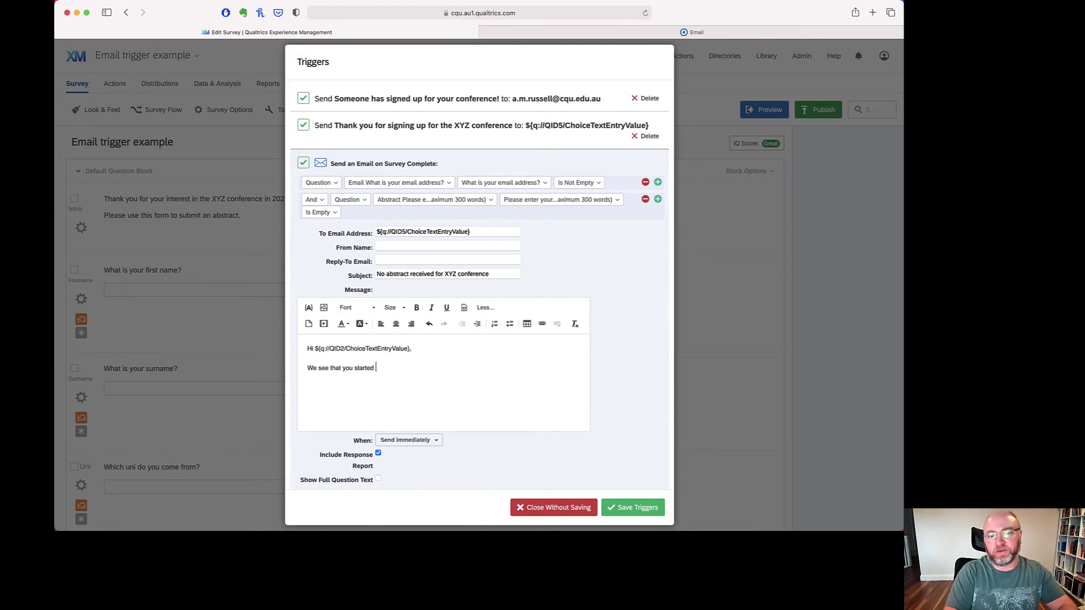
pyautogui.write('submitting an abstr')
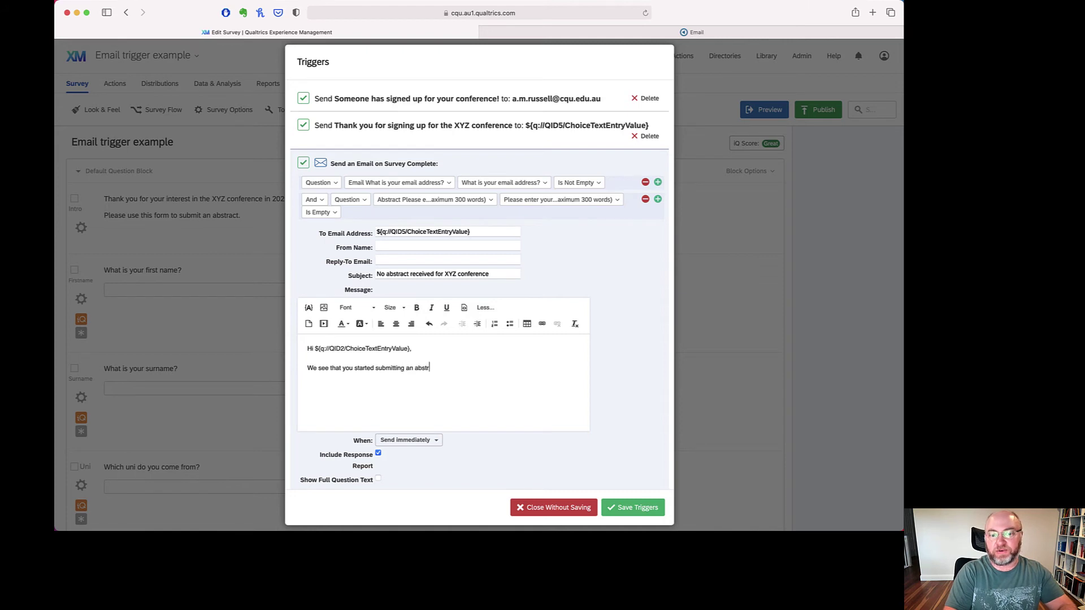
pyautogui.write('act for ')
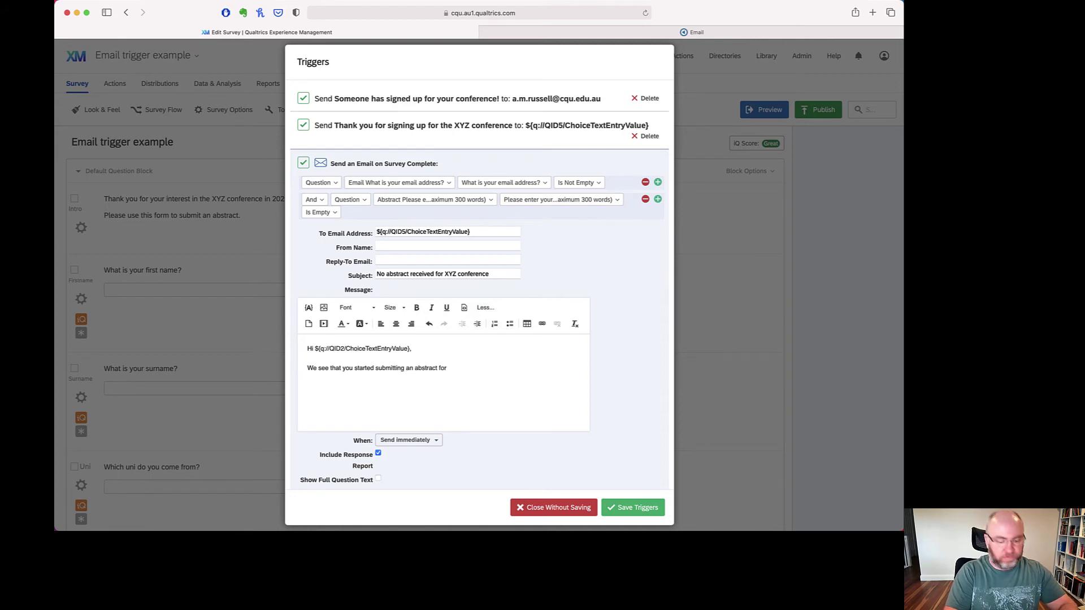
pyautogui.write('XYZ conference, but')
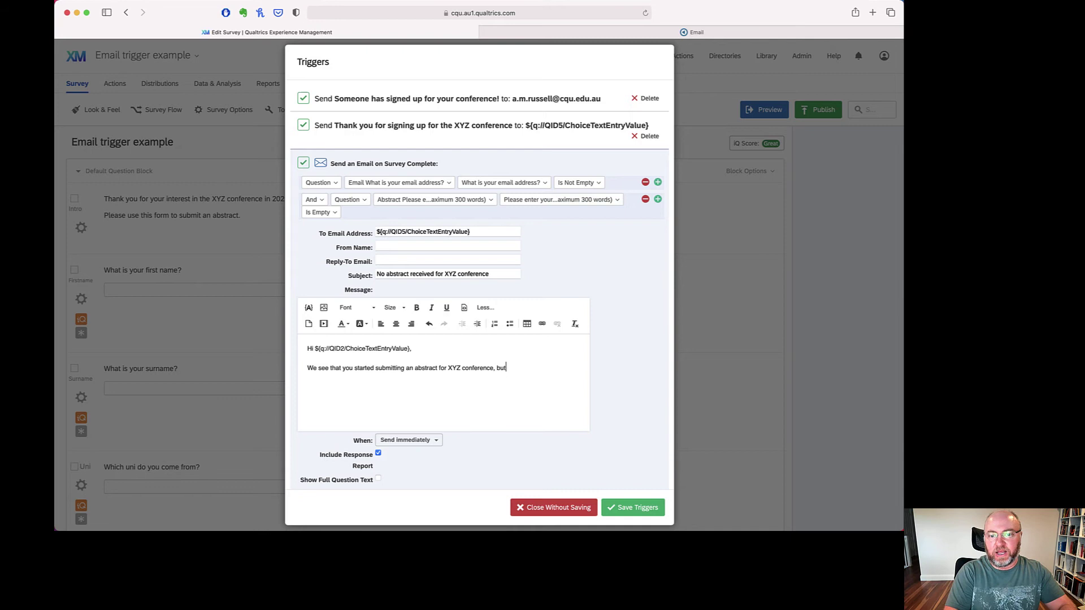
pyautogui.write(' we have not recei')
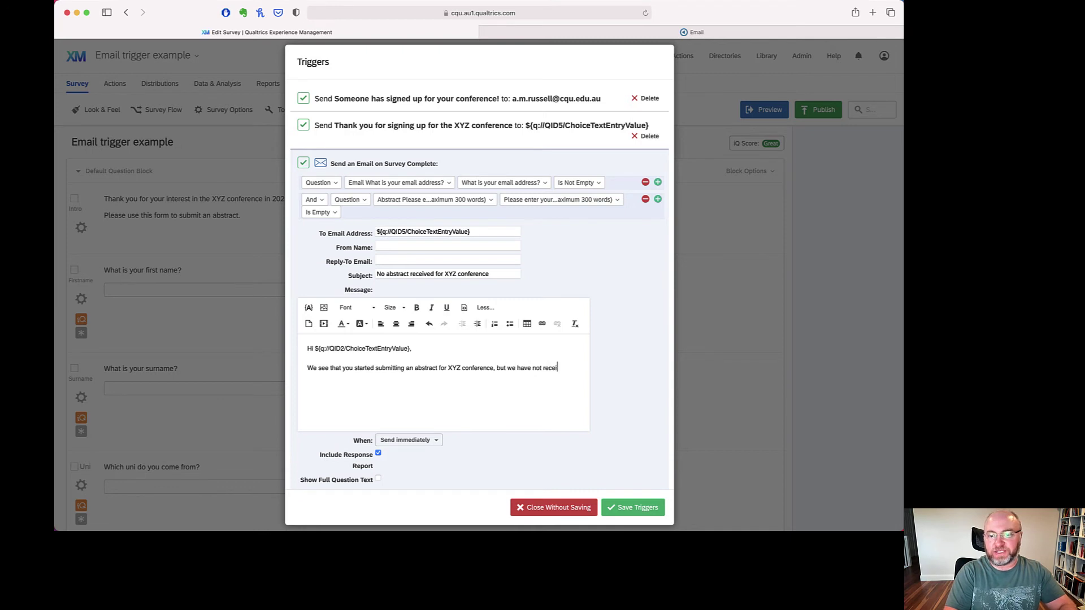
pyautogui.write('ved the abstract yet. Please tr')
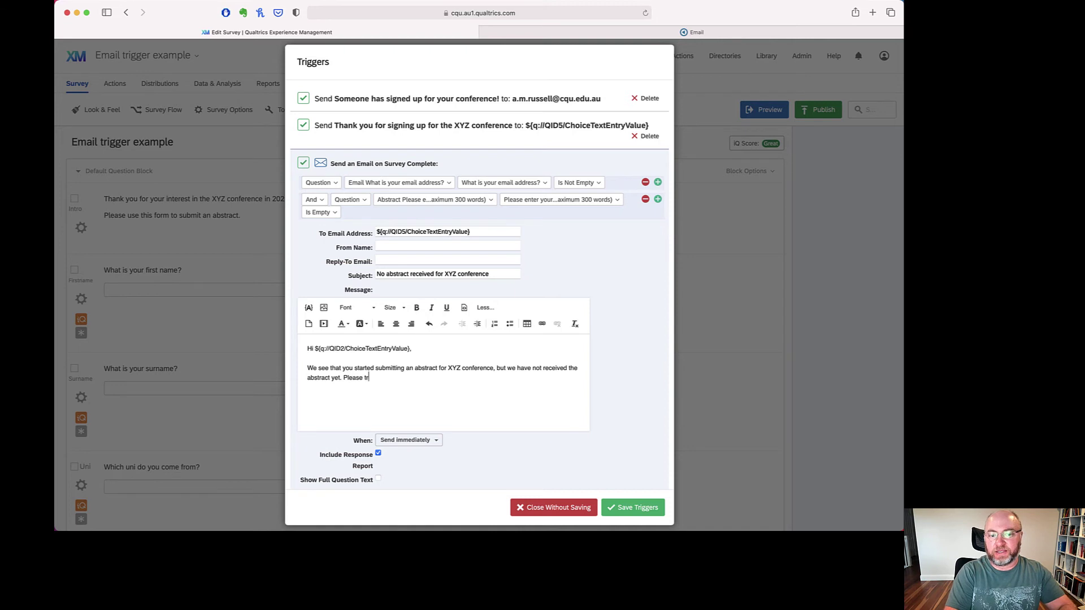
pyautogui.write('y again if you still with to present, or ')
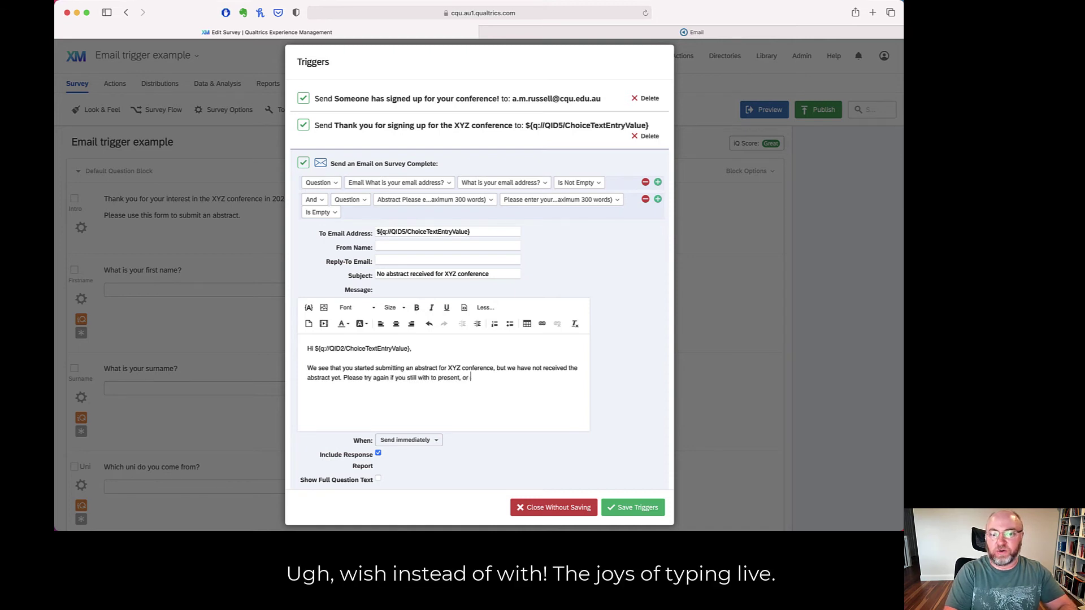
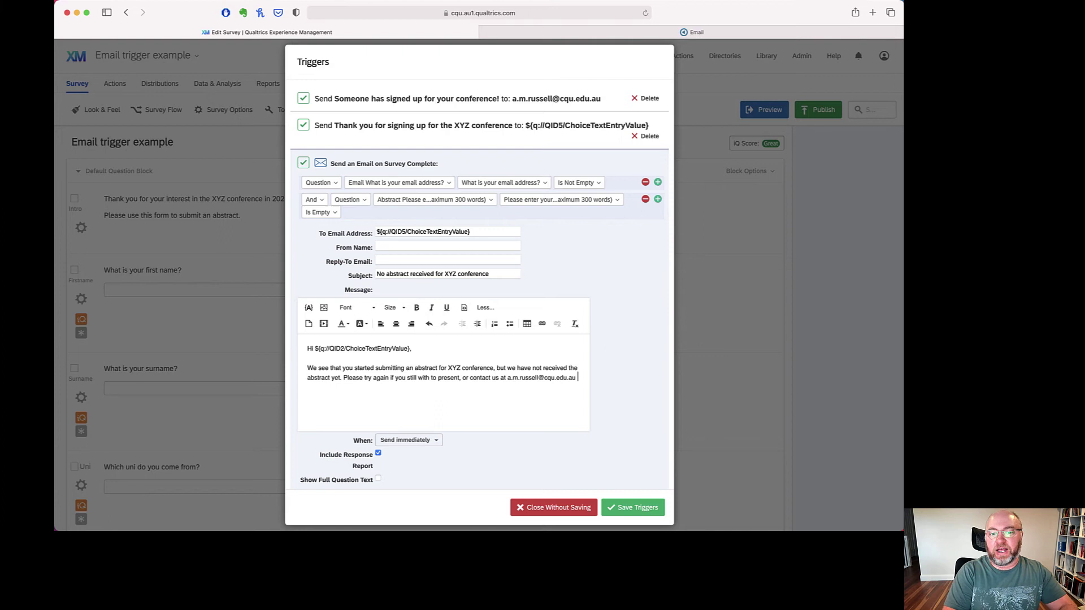
pyautogui.write(' for any help.')
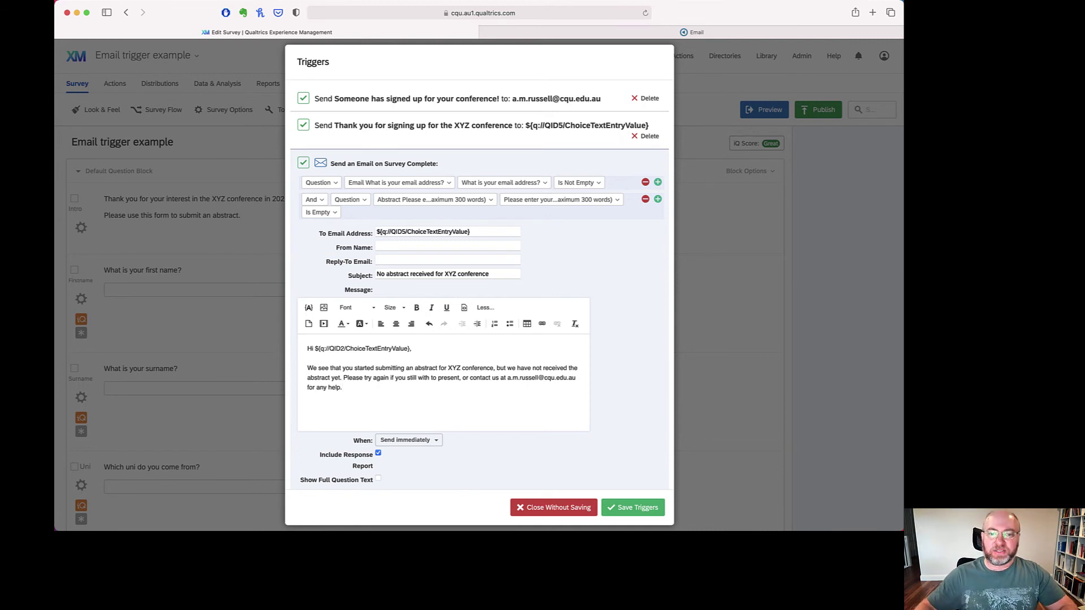
# - Delay the reminder to Send in 7 days, sign off 'Kind regards,' with the sender's name, and save triggers
pyautogui.click(437, 441)
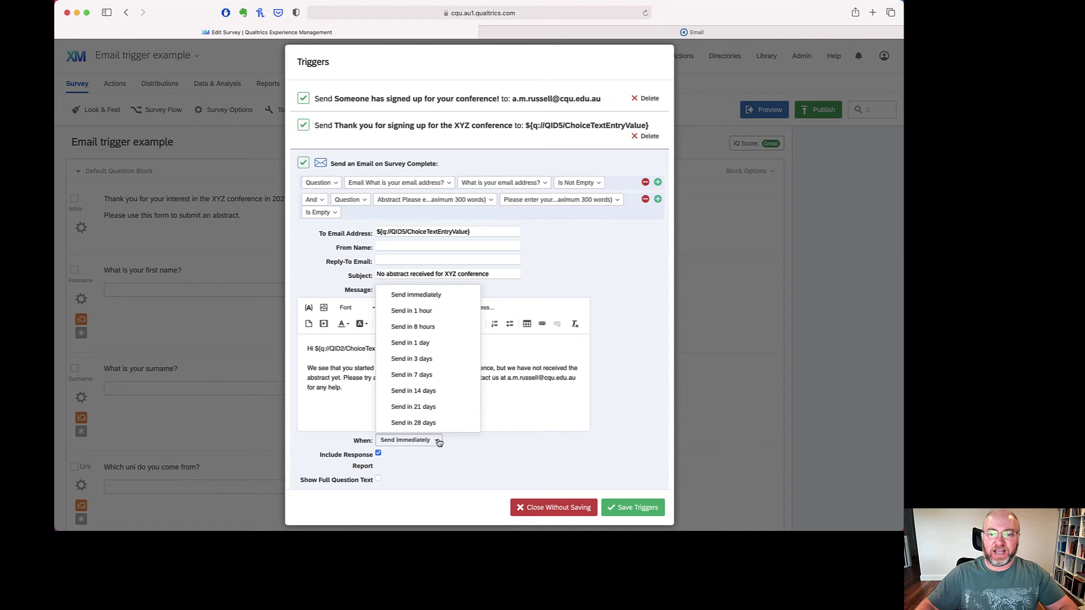
pyautogui.click(441, 375)
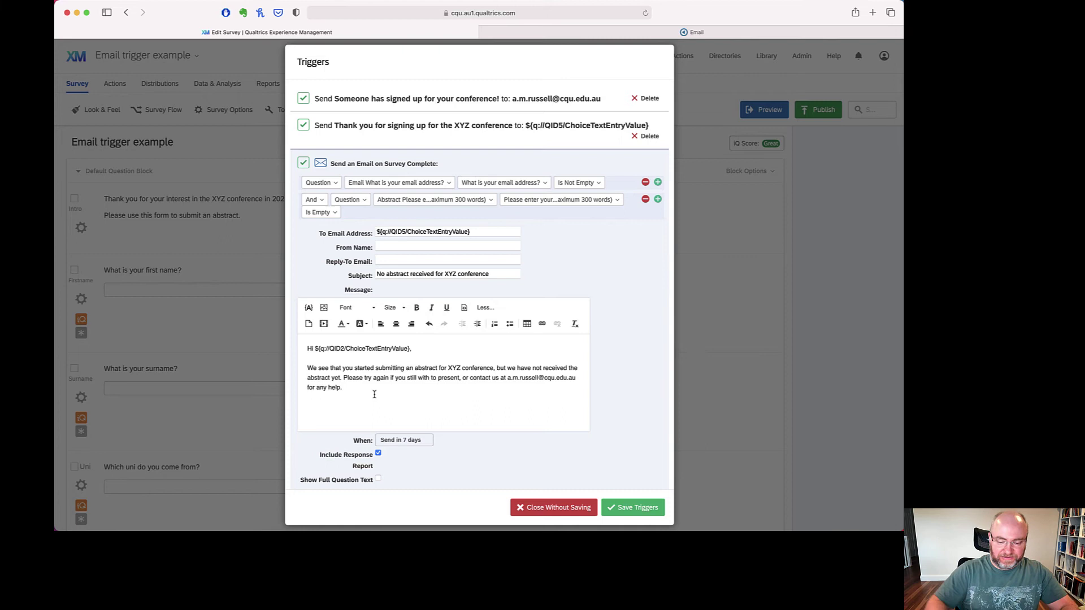
pyautogui.write('Kind regards,')
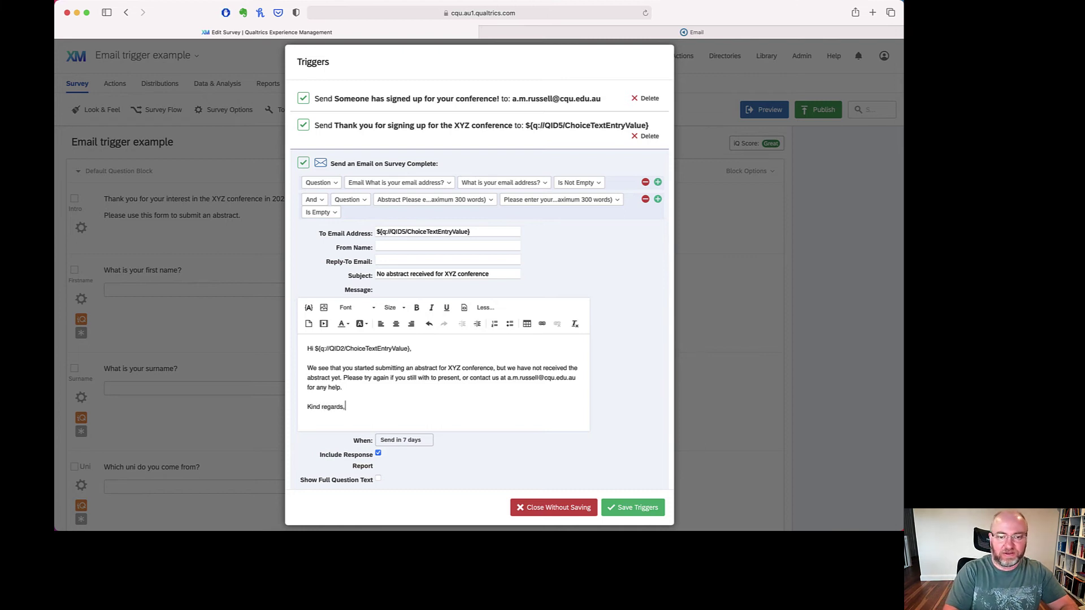
pyautogui.press('Return')
pyautogui.write('Alex Russell')
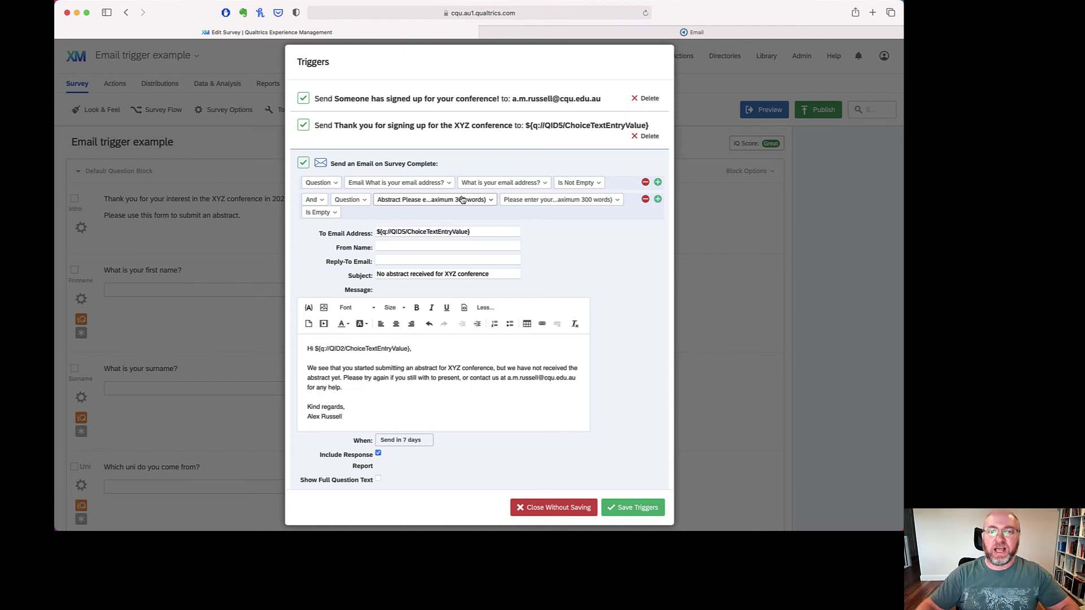
pyautogui.click(634, 508)
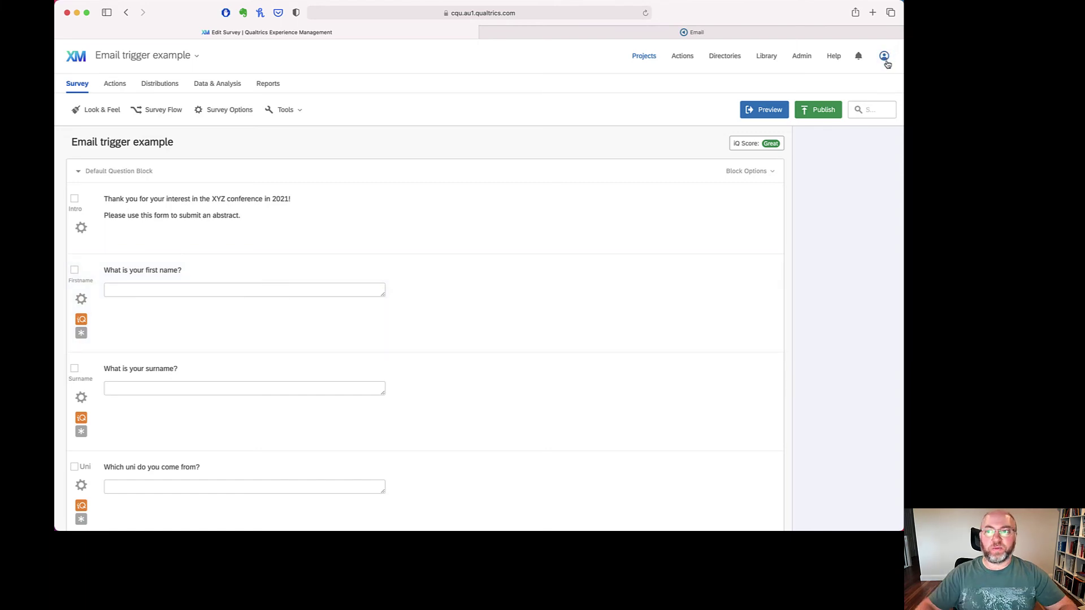
# - In Account Settings, enter the Default From Email address and the From Name
pyautogui.click(884, 58)
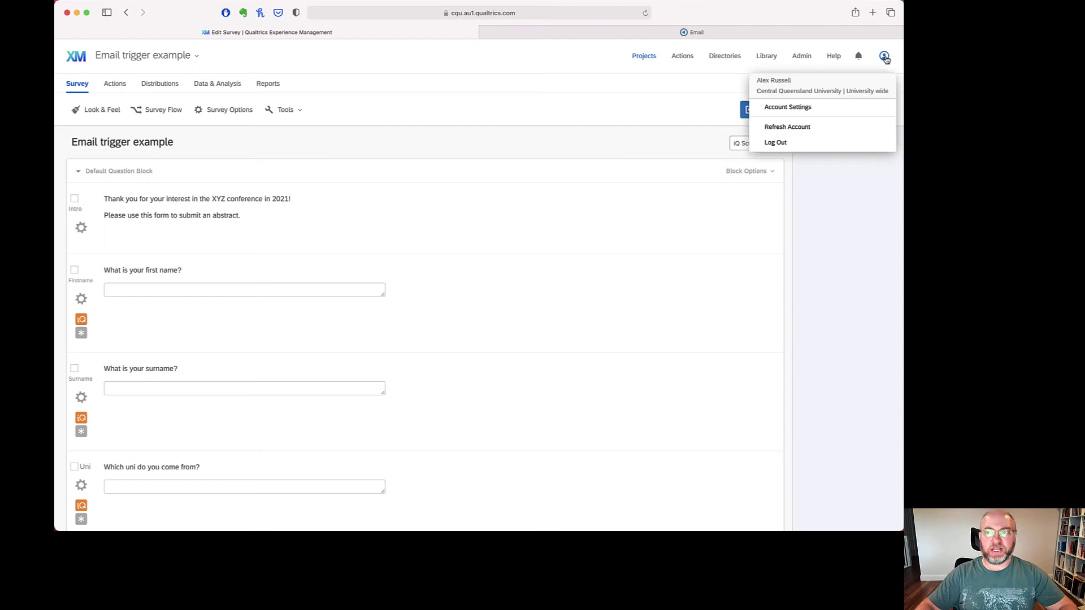
pyautogui.click(826, 112)
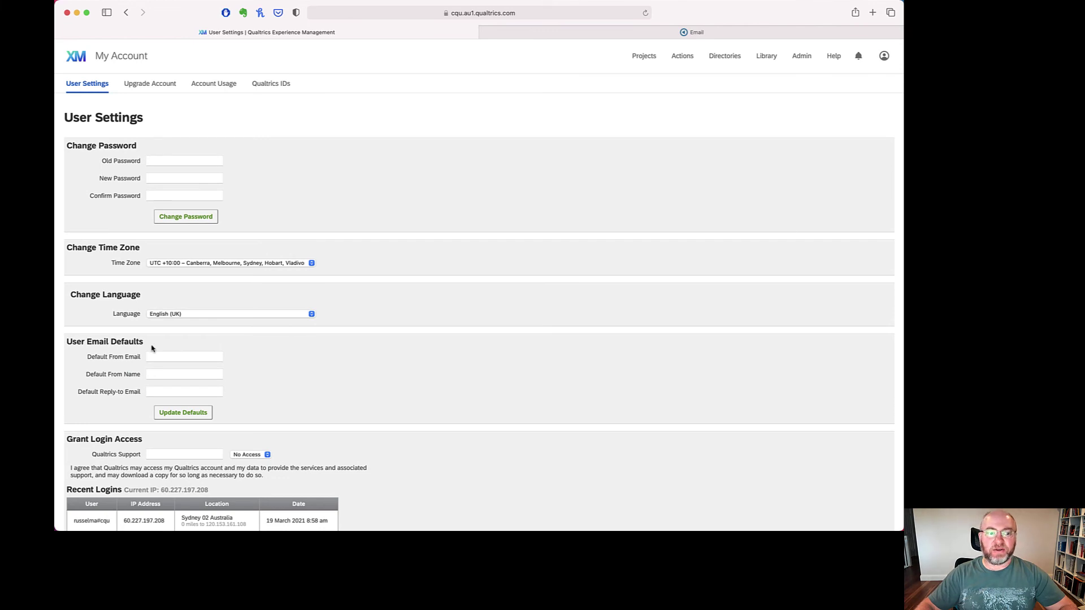
pyautogui.click(160, 356)
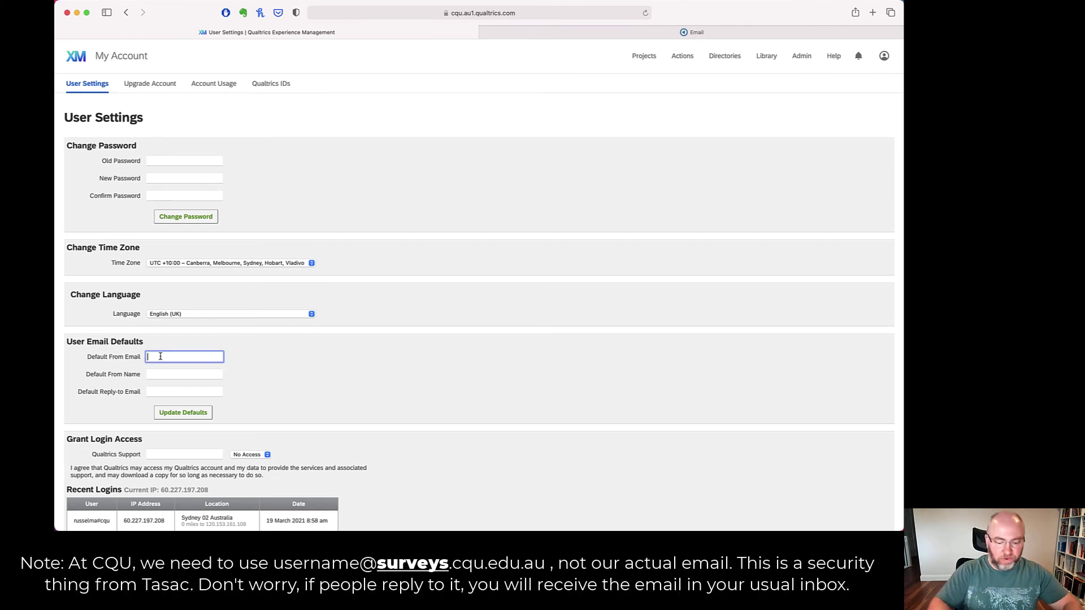
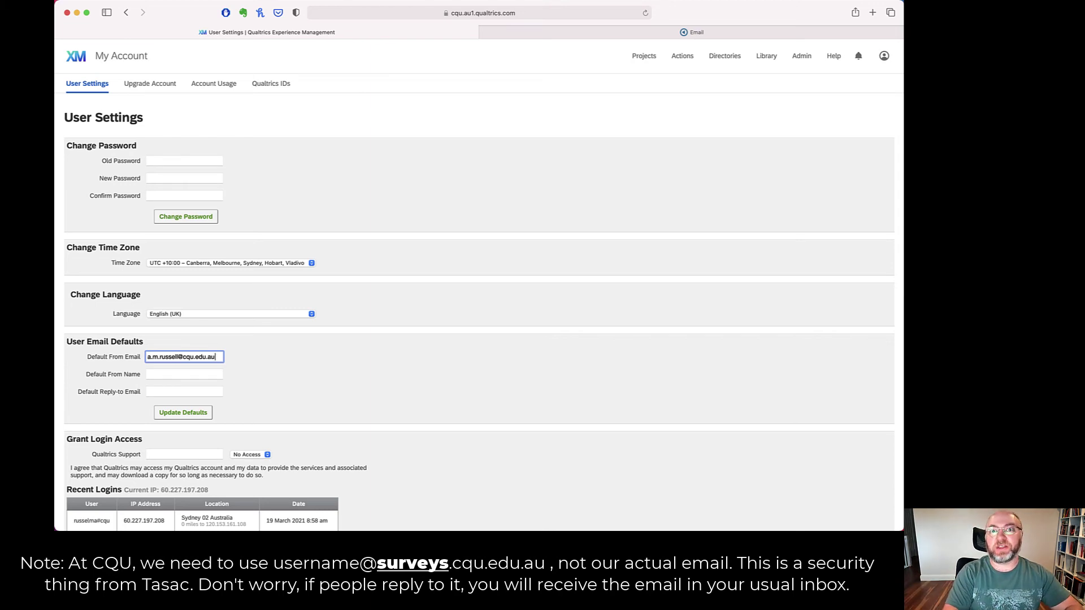
pyautogui.click(184, 374)
pyautogui.write('Dr Ale')
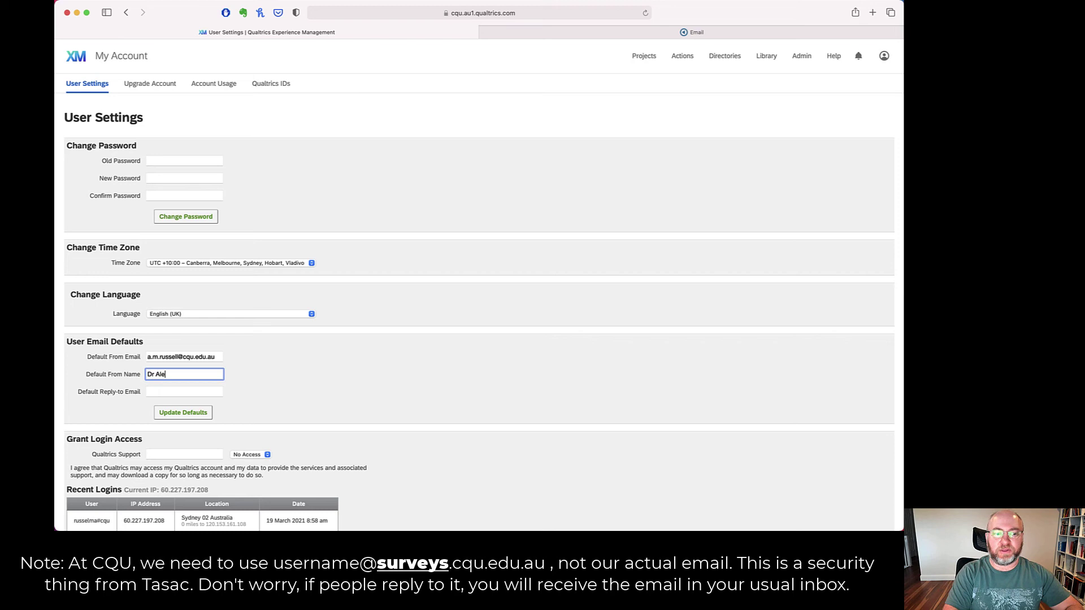
pyautogui.write('x Russell')
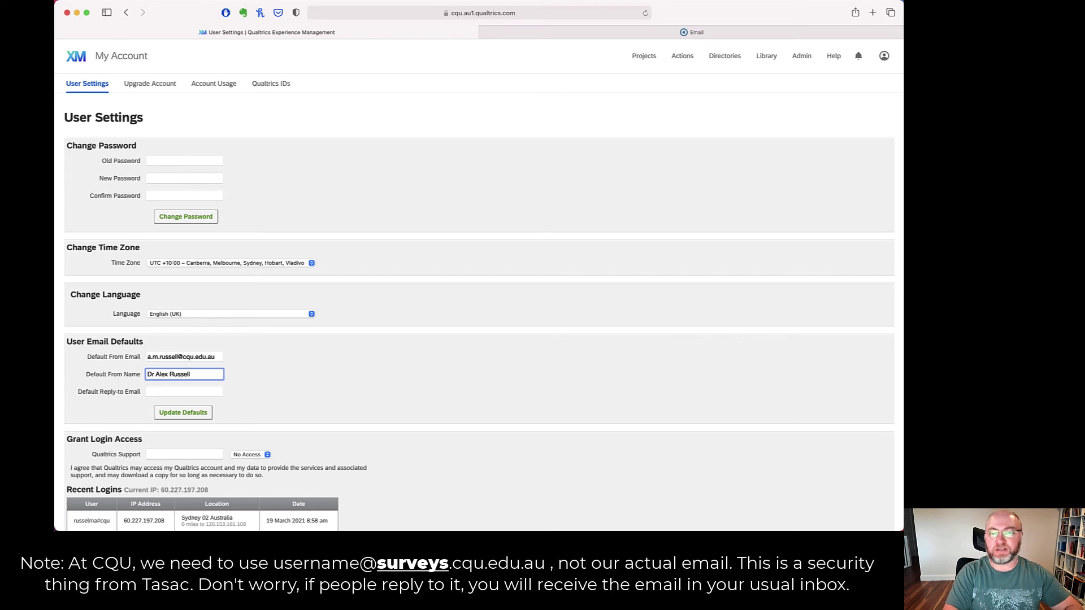
# - Enter the reply-to e-mail address and update the defaults
pyautogui.click(184, 391)
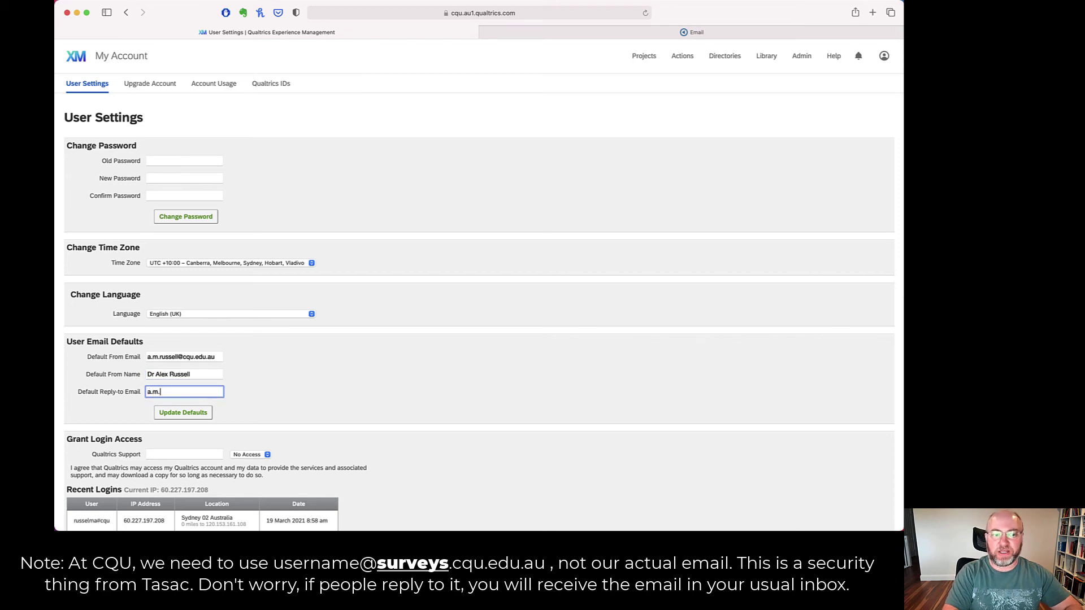
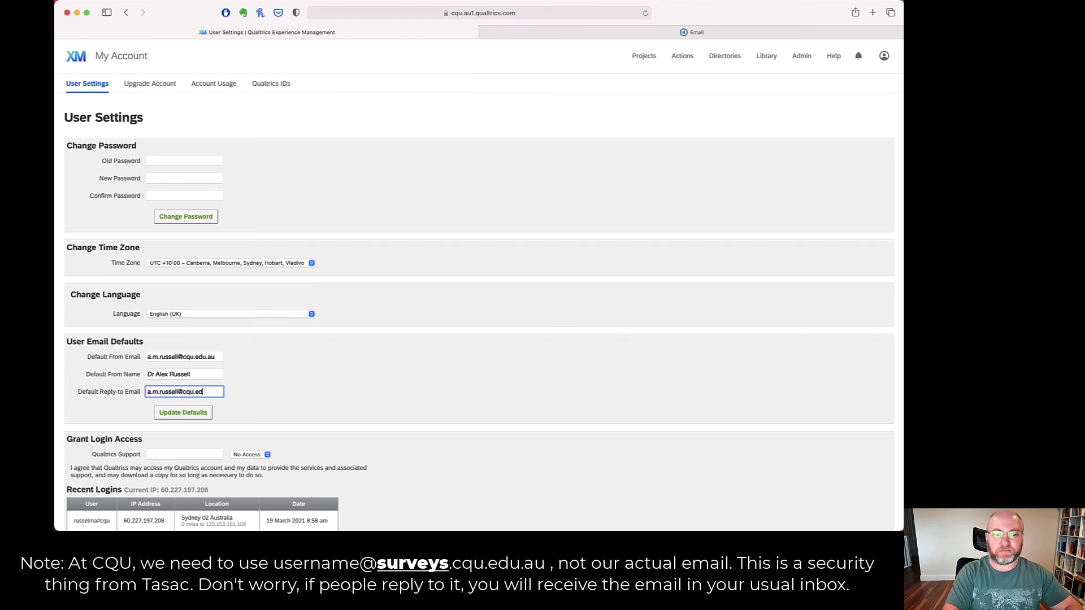
pyautogui.click(184, 412)
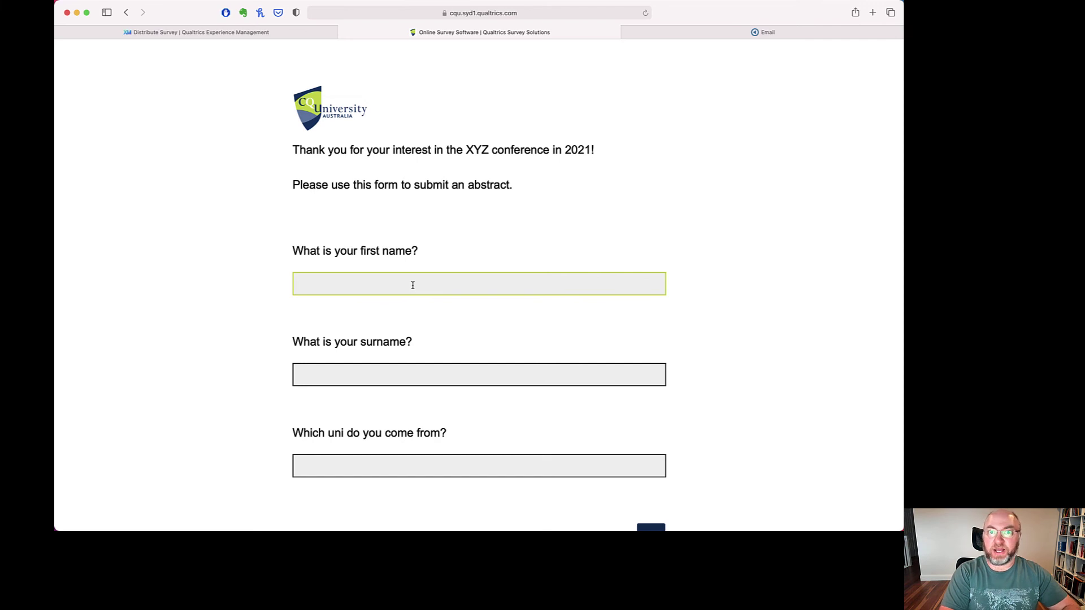
# - Fill in the respondent's first name, surname and university CQUniversity on the first page
pyautogui.write('Alex')
pyautogui.press('Tab')
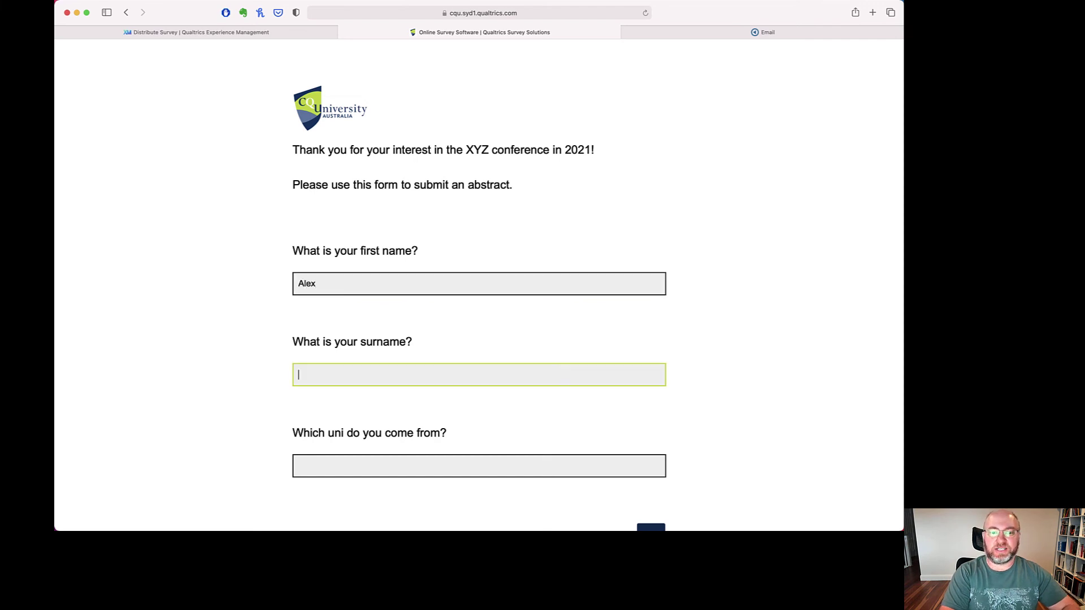
pyautogui.write('Russell')
pyautogui.press('Tab')
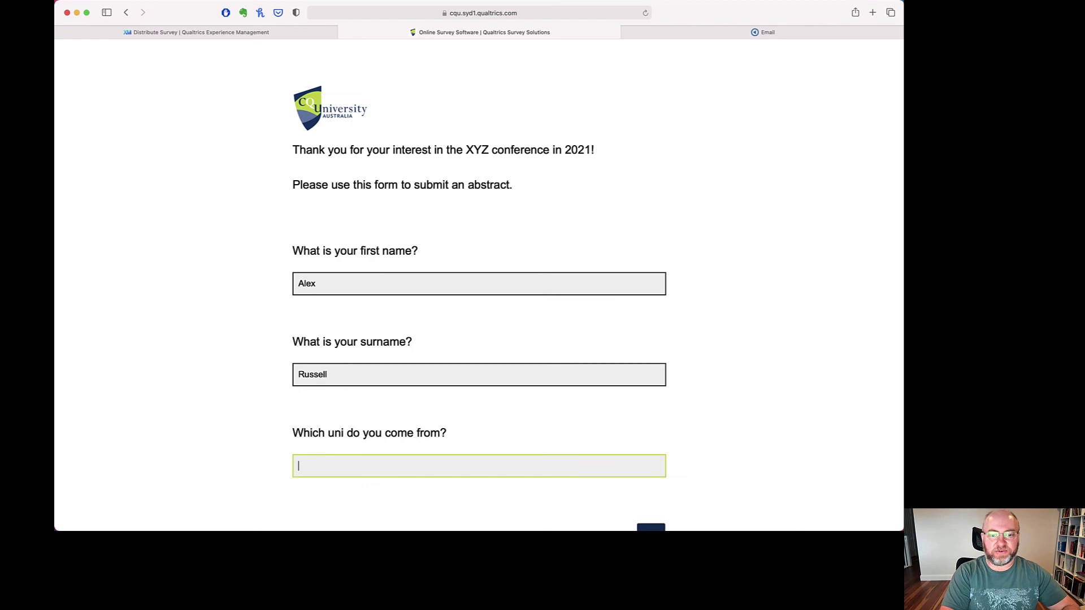
pyautogui.write('CQUniversity')
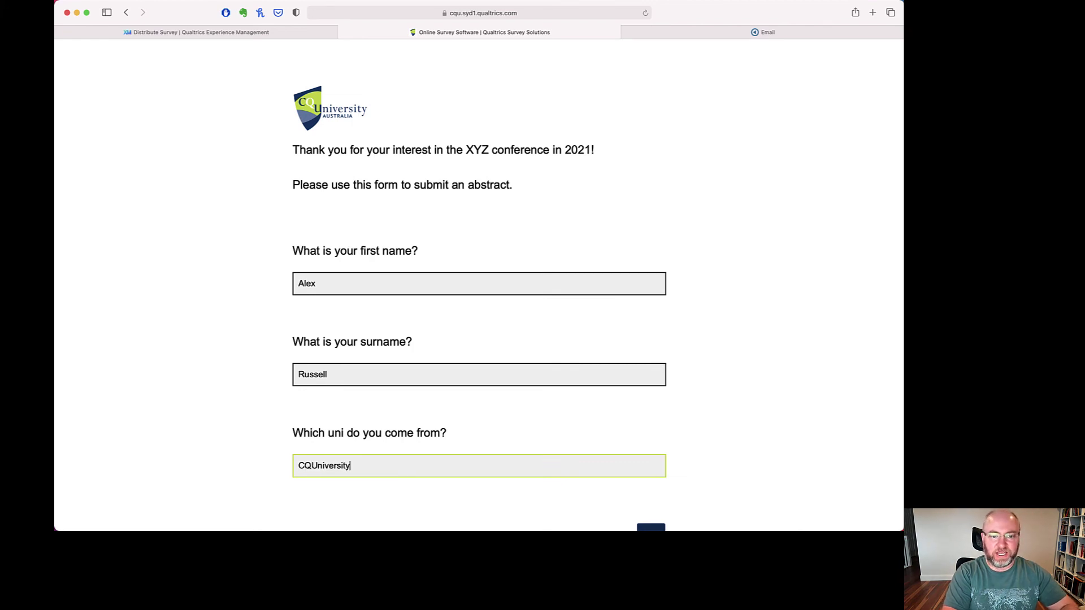
pyautogui.scroll(-2, 667, 452)
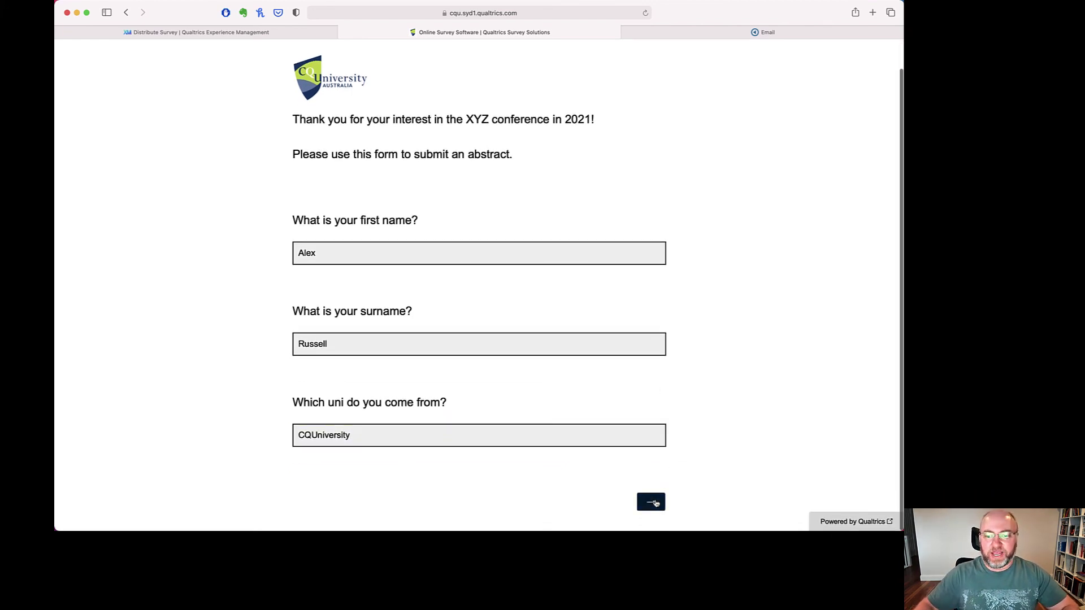
pyautogui.click(650, 499)
# - Enter and confirm the respondent's e-mail, then submit a gambling-research abstract
pyautogui.click(439, 183)
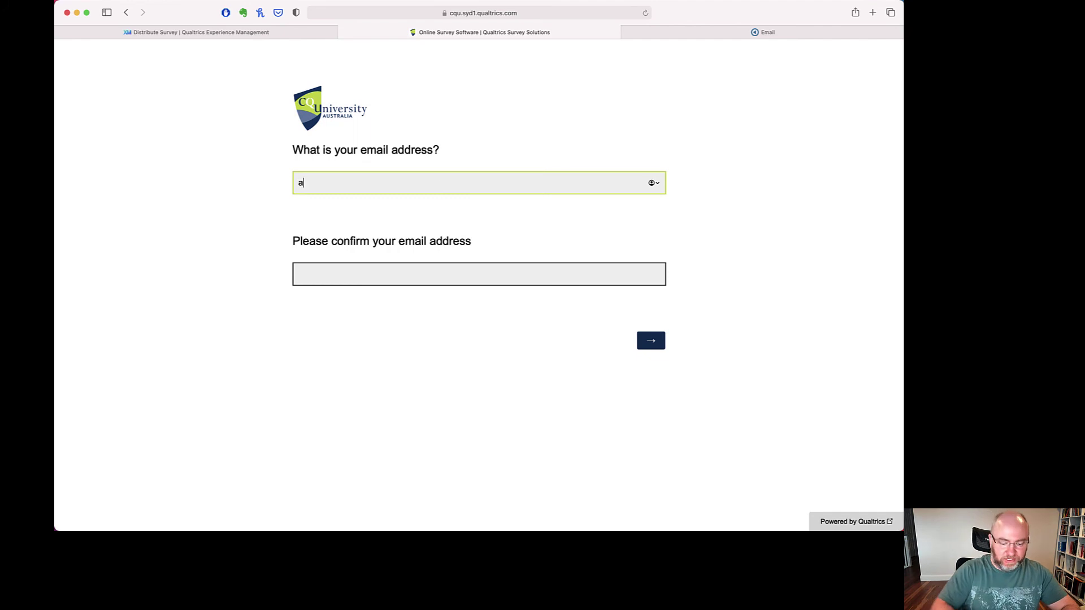
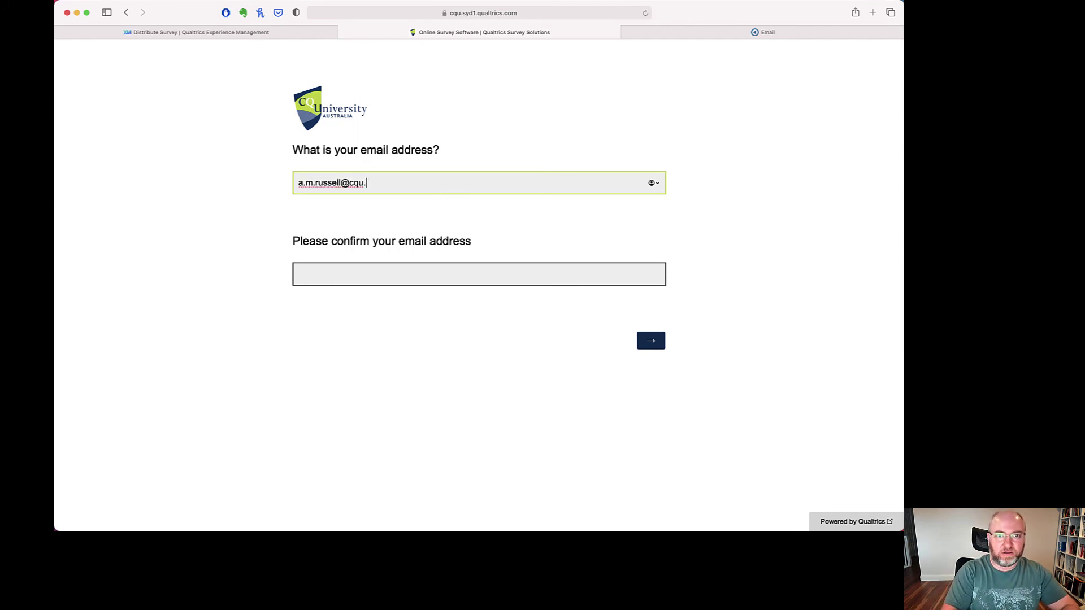
pyautogui.click(316, 274)
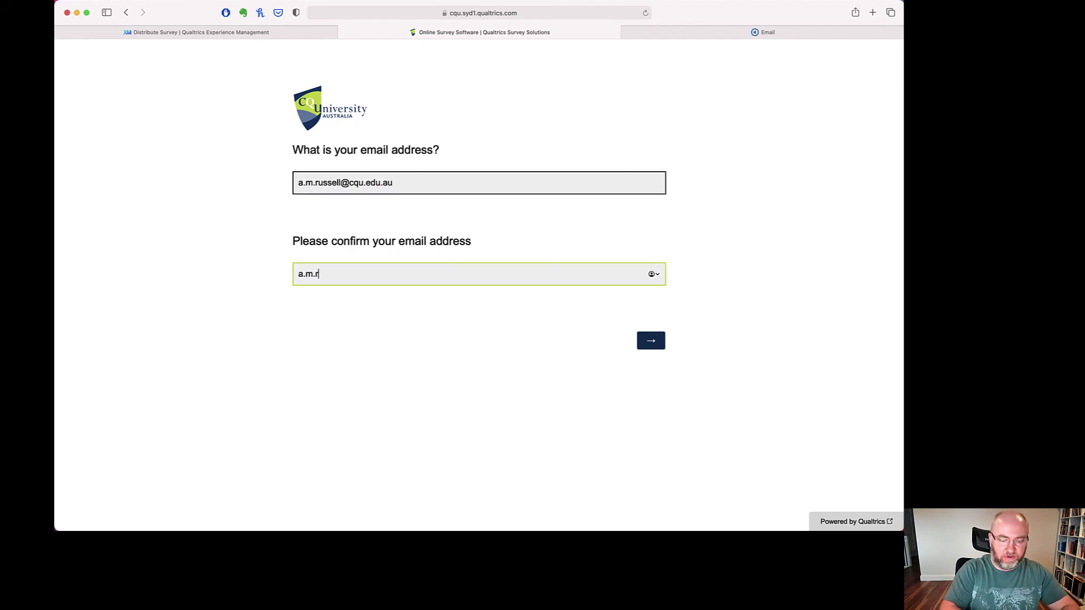
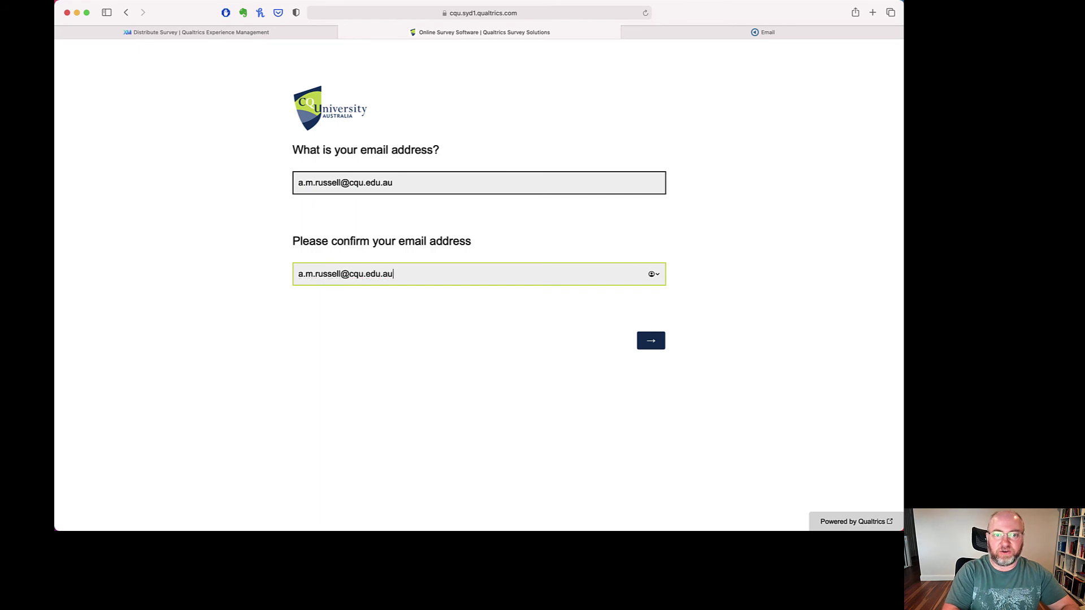
pyautogui.click(643, 342)
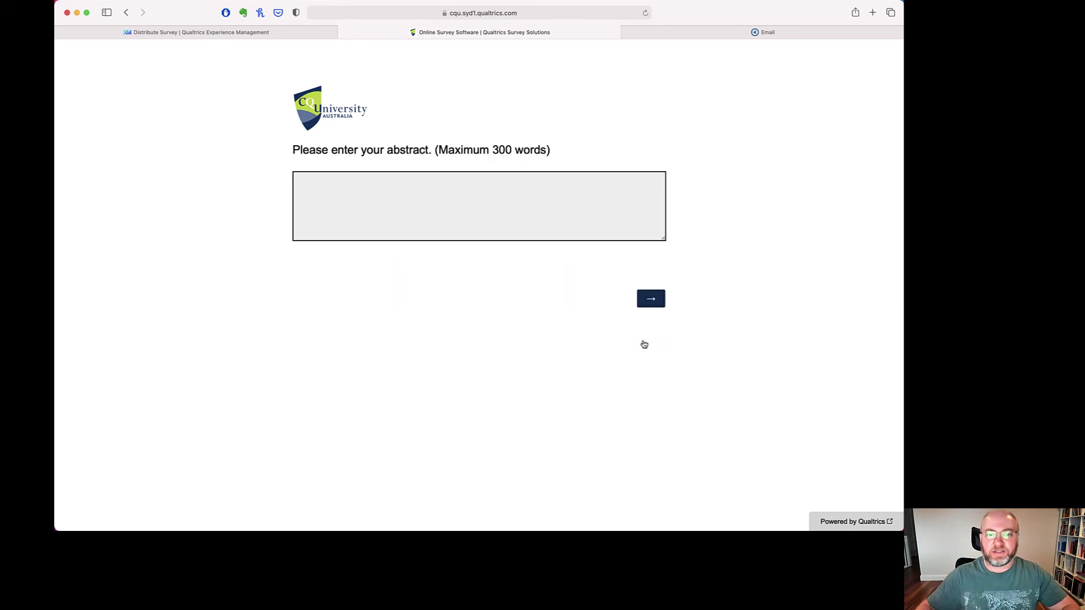
pyautogui.click(536, 206)
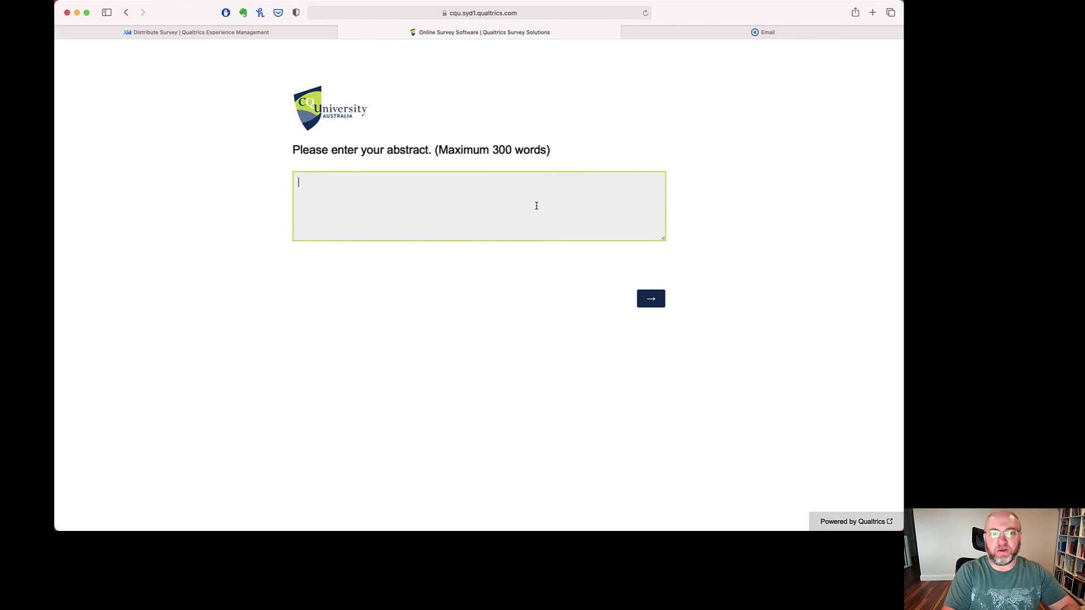
pyautogui.write("We'")
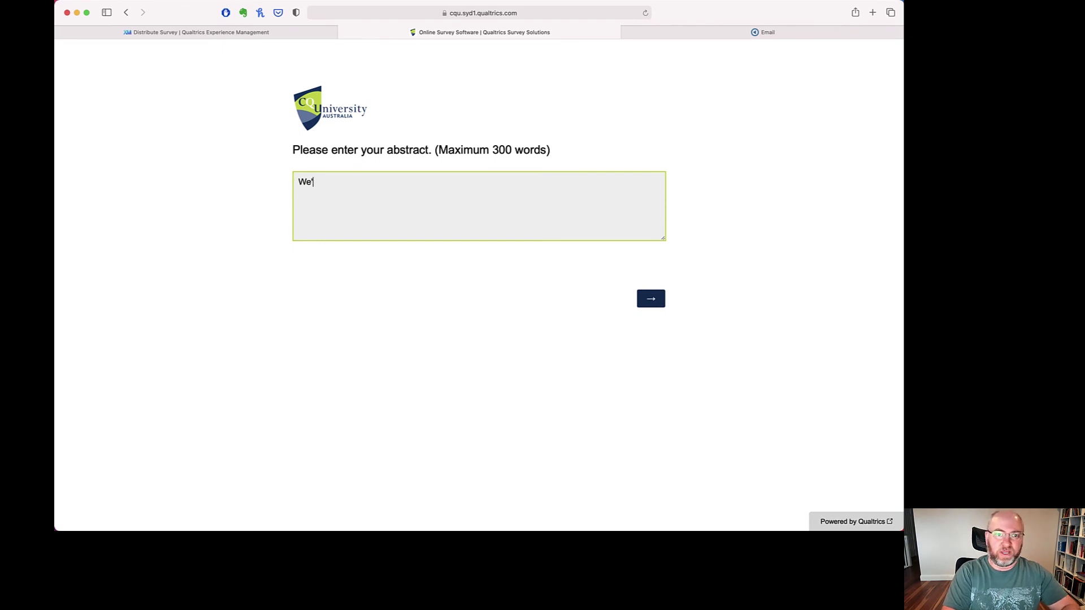
pyautogui.write('ve been doing lots of ')
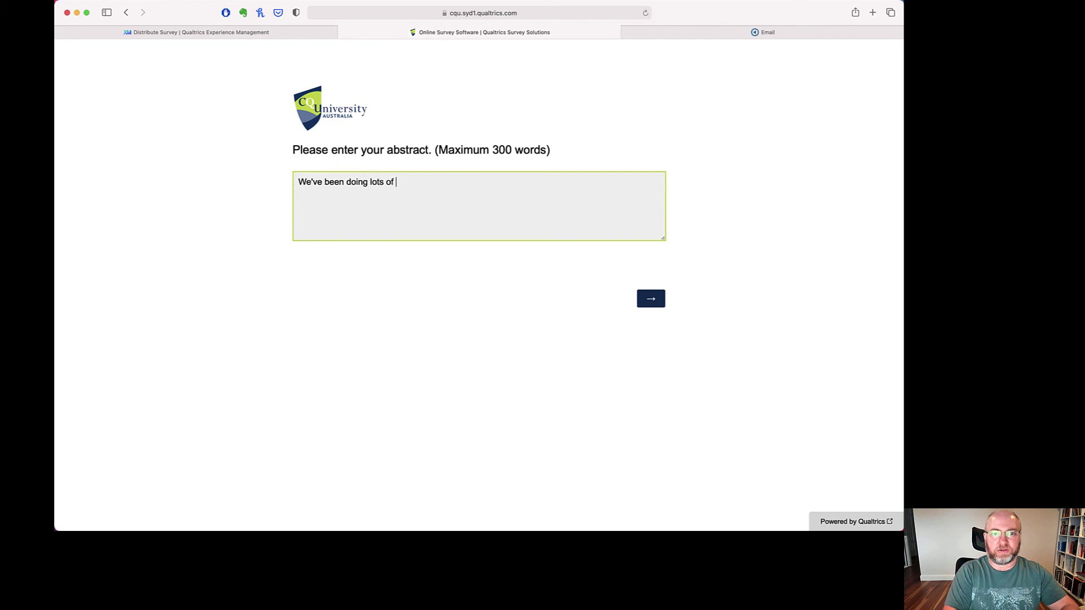
pyautogui.write('work on gambling resear')
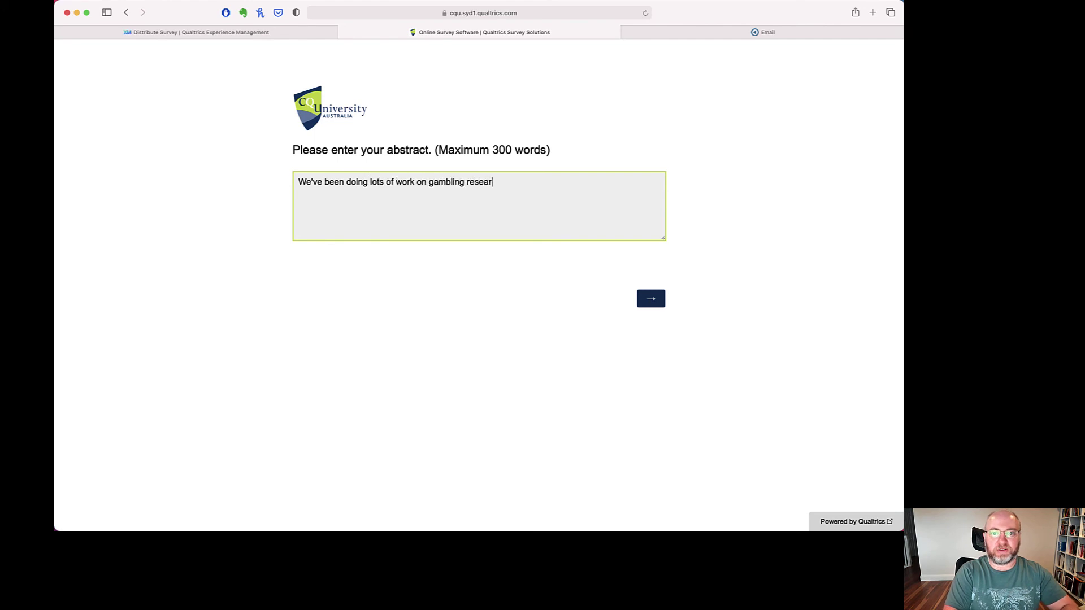
pyautogui.write('ch. Let us tell you how good we are.')
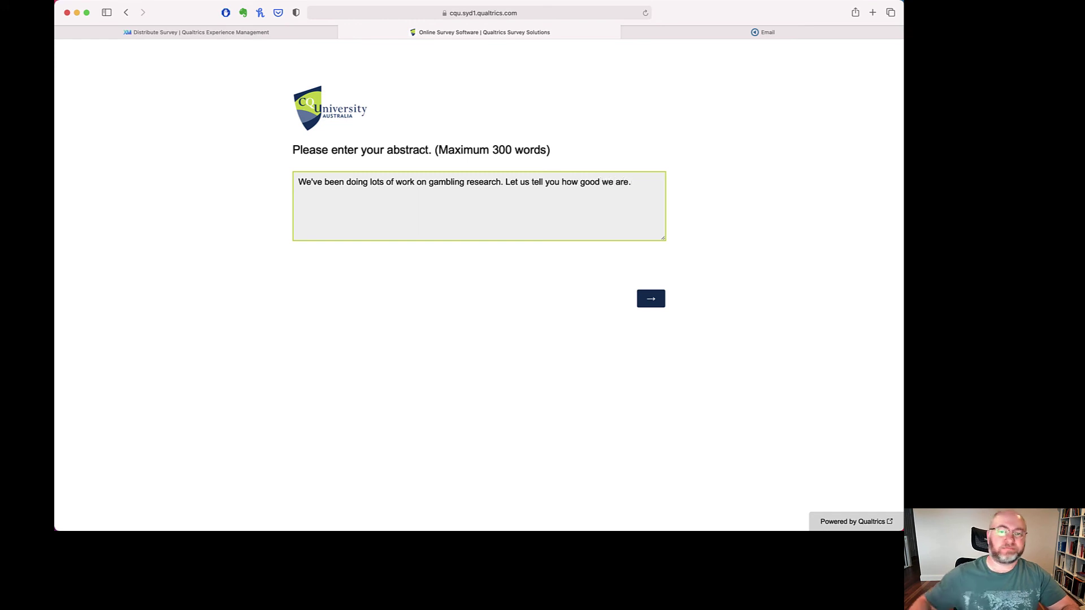
pyautogui.click(651, 302)
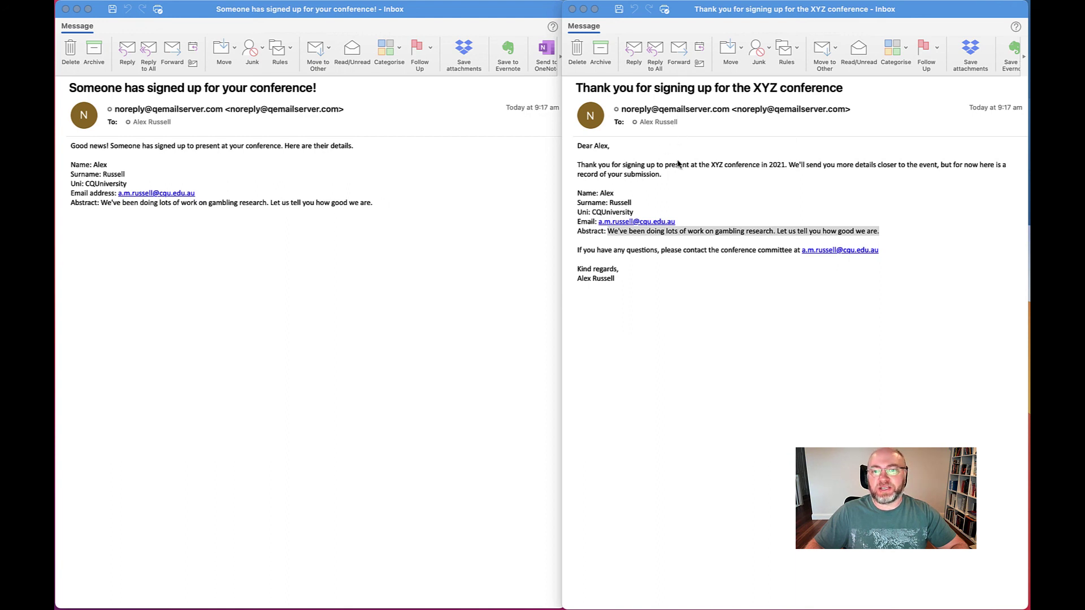
# - Bring the participant confirmation e-mail forward beside the admin notification to review the details
pyautogui.click(656, 172)
pyautogui.click(700, 232)
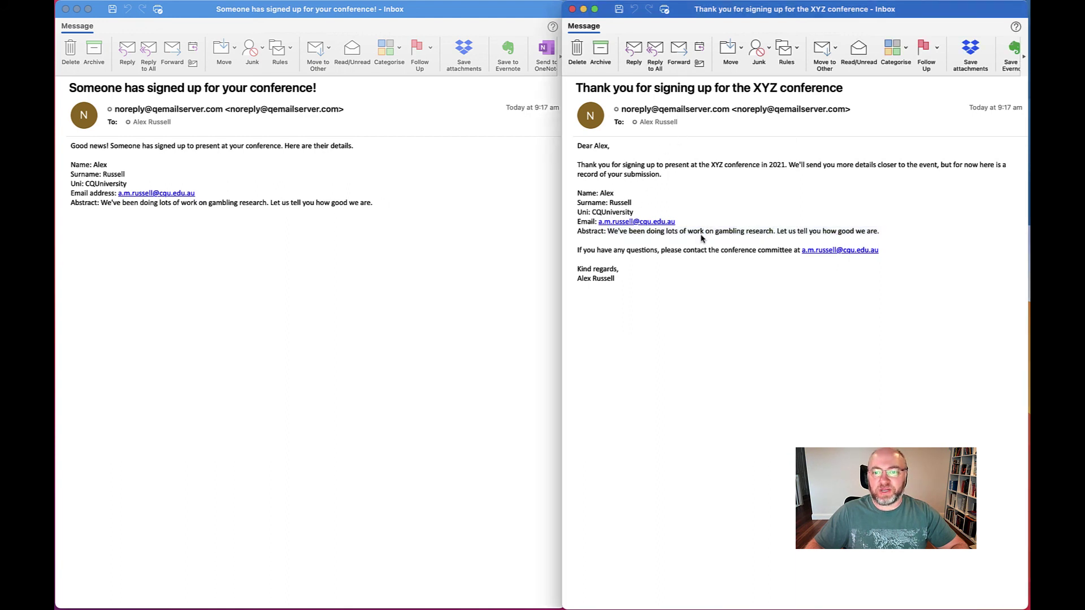